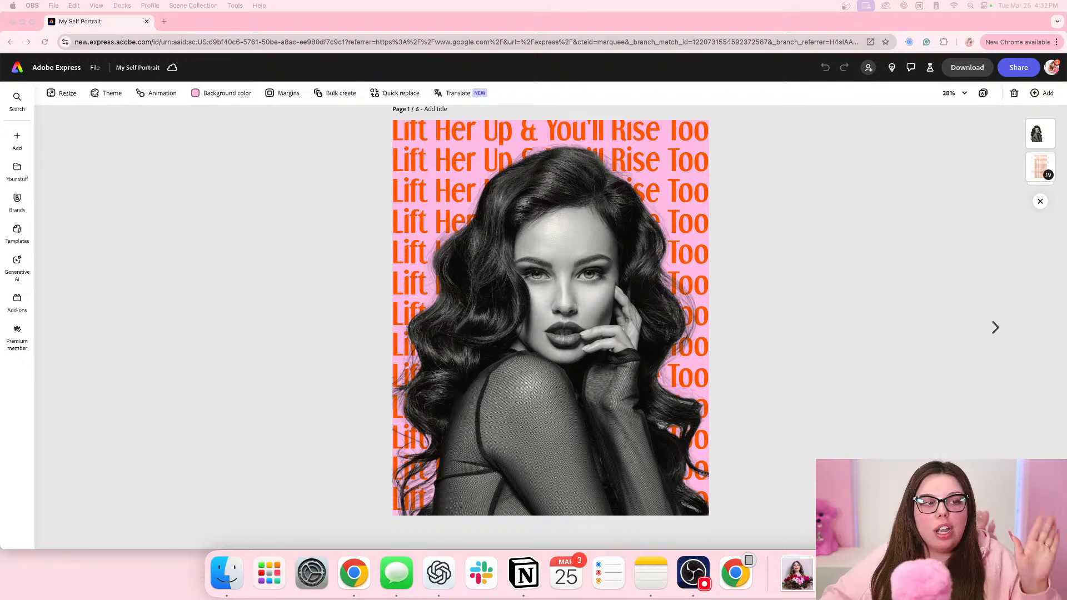
- Turn on automatic hiding for the macOS Dock
{"action": "left_click", "coordinate": [618, 295]}
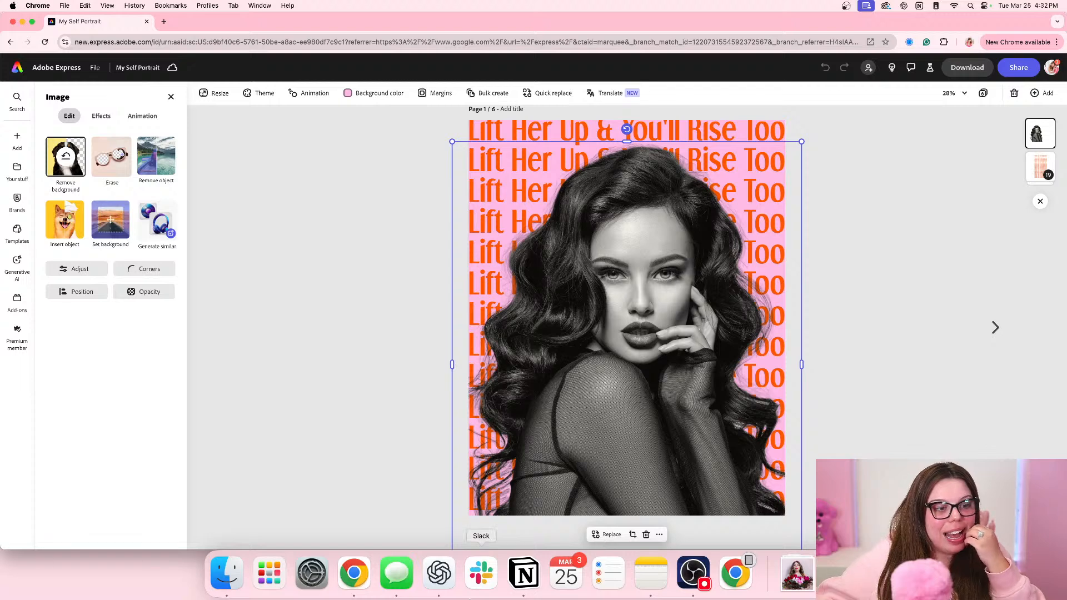
{"action": "right_click", "coordinate": [762, 576]}
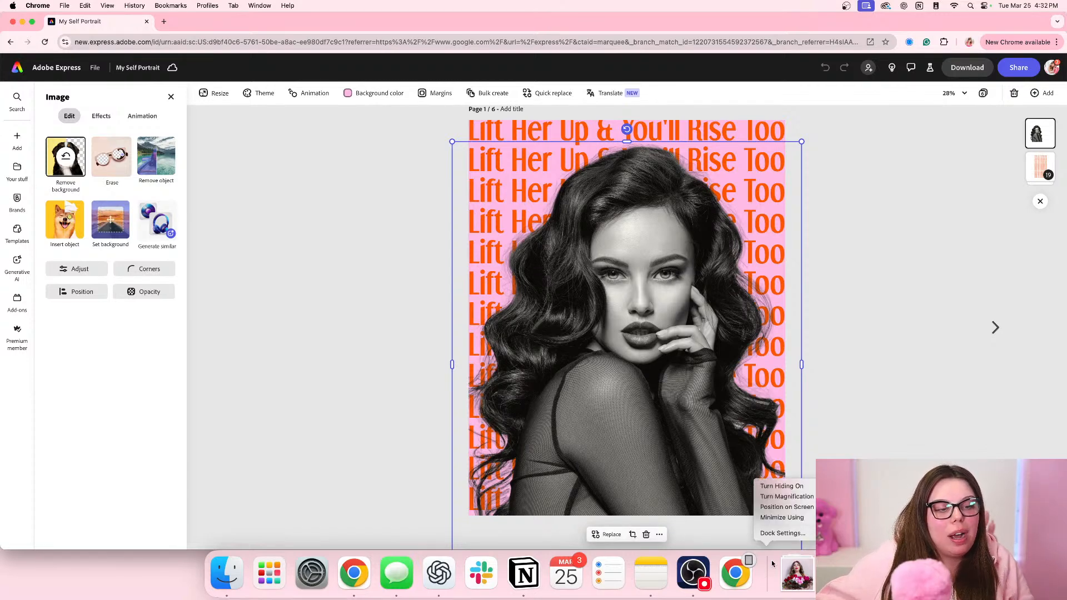
{"action": "left_click", "coordinate": [792, 486]}
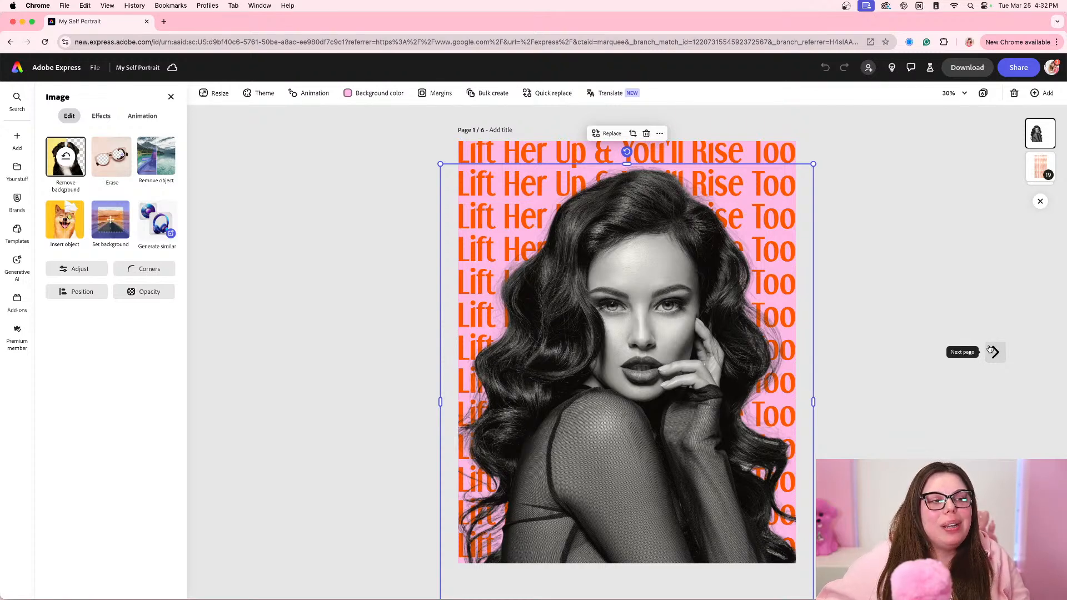
- Review the overview of all pages, and inspect the effects and adjustments applied to the page 1 portrait
{"action": "left_click", "coordinate": [983, 93]}
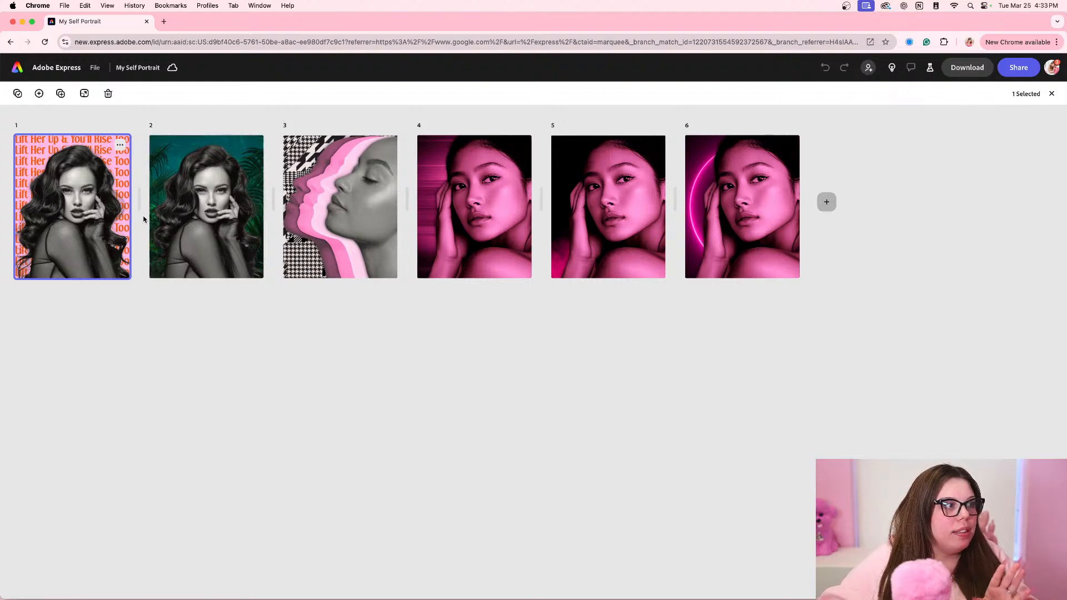
{"action": "double_click", "coordinate": [102, 227]}
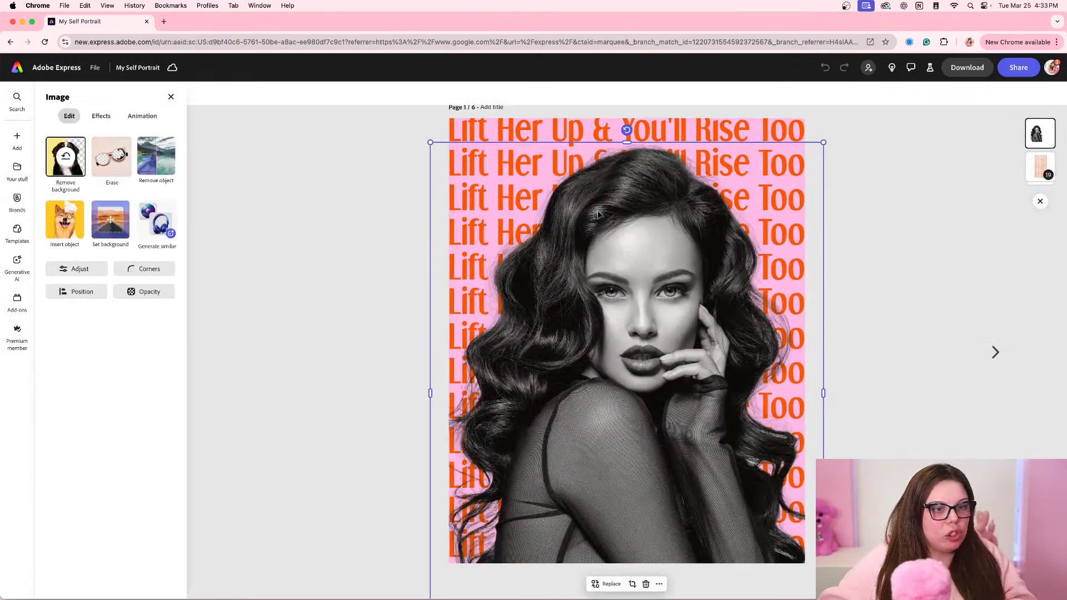
{"action": "left_click", "coordinate": [931, 232]}
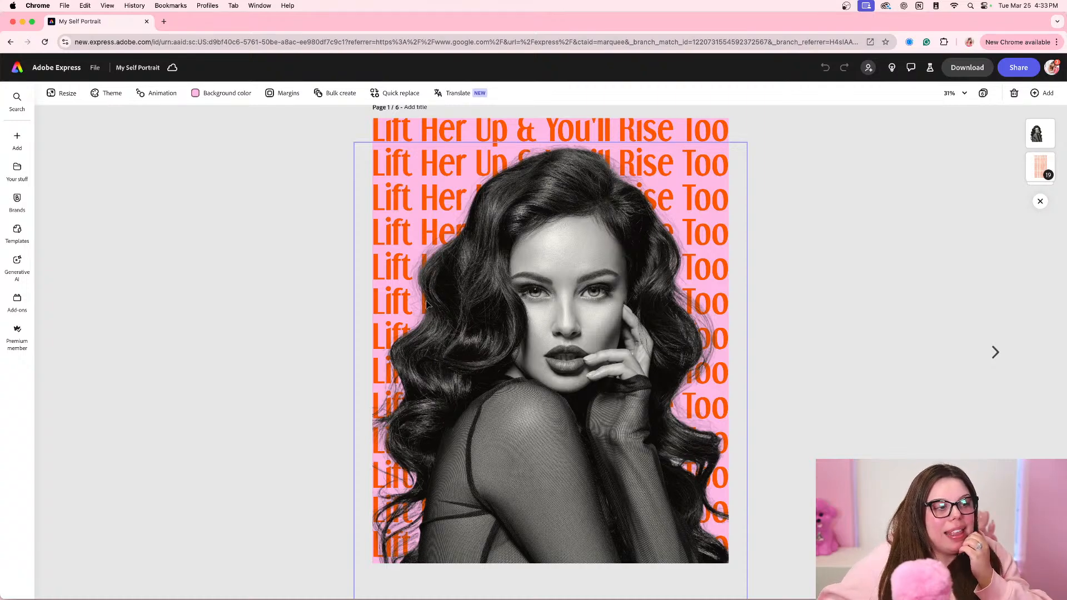
{"action": "left_click", "coordinate": [522, 269]}
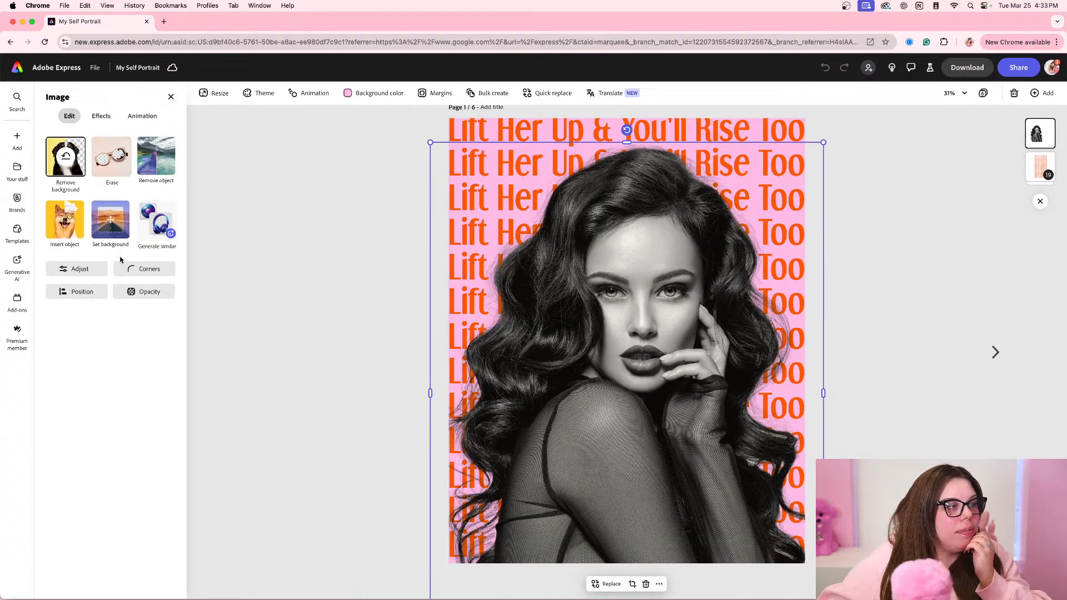
{"action": "left_click", "coordinate": [102, 115]}
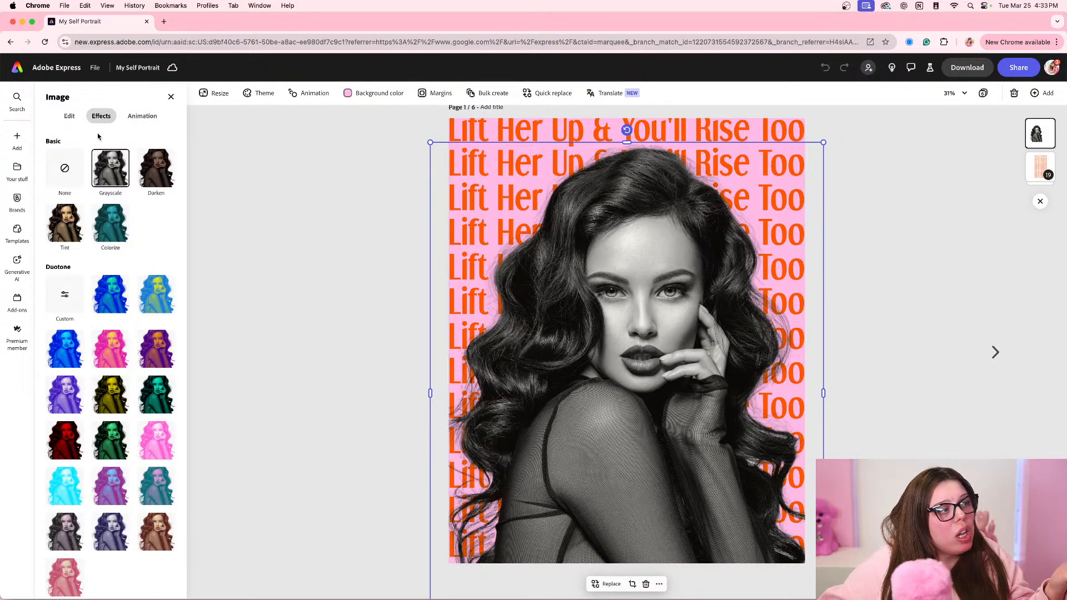
{"action": "left_click", "coordinate": [73, 118]}
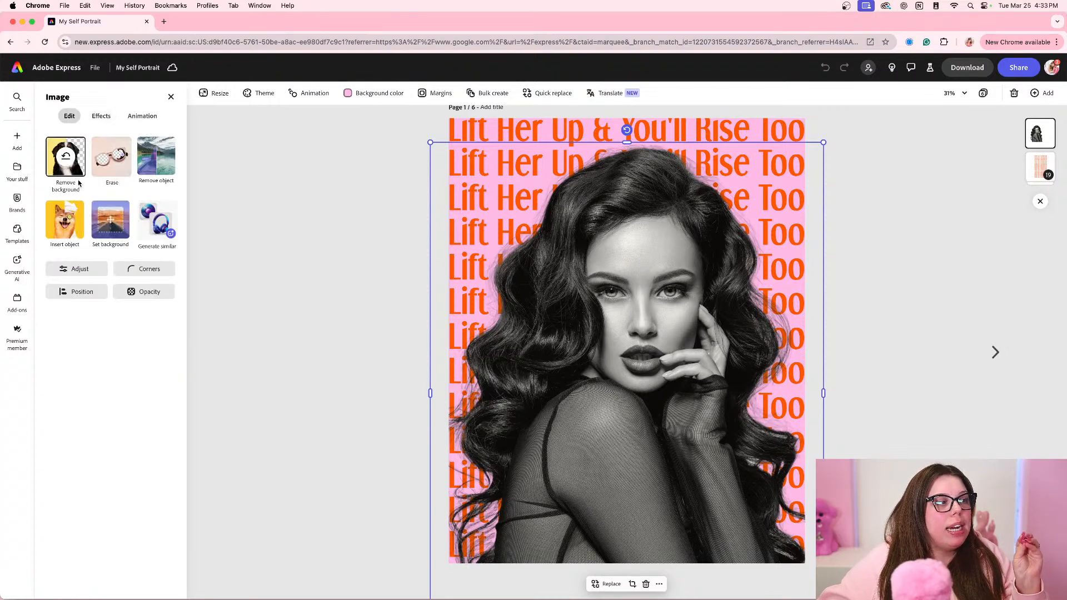
{"action": "left_click", "coordinate": [83, 269]}
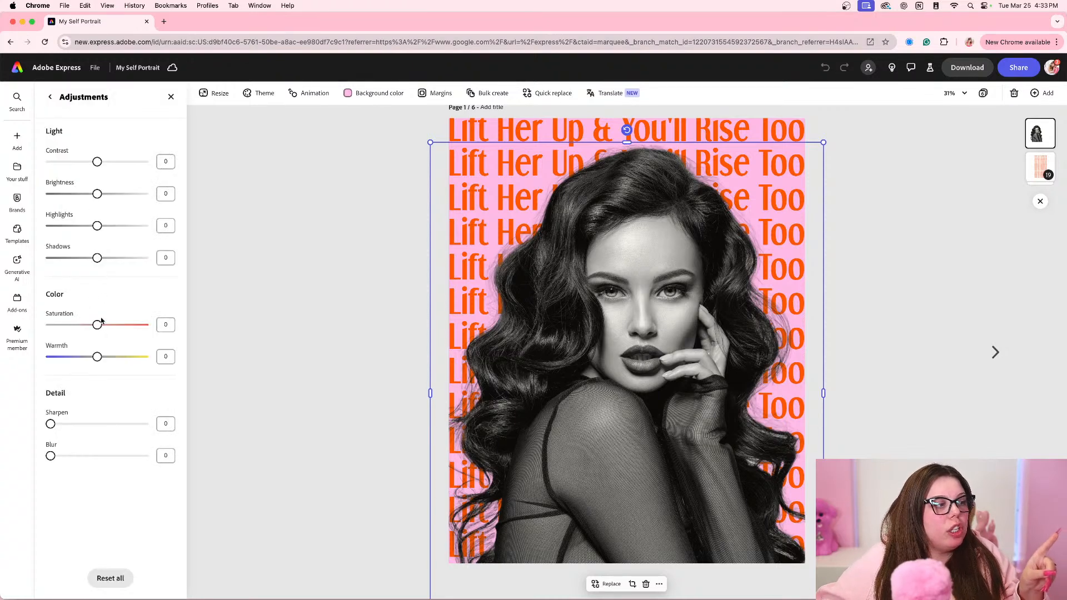
{"action": "left_click", "coordinate": [49, 97]}
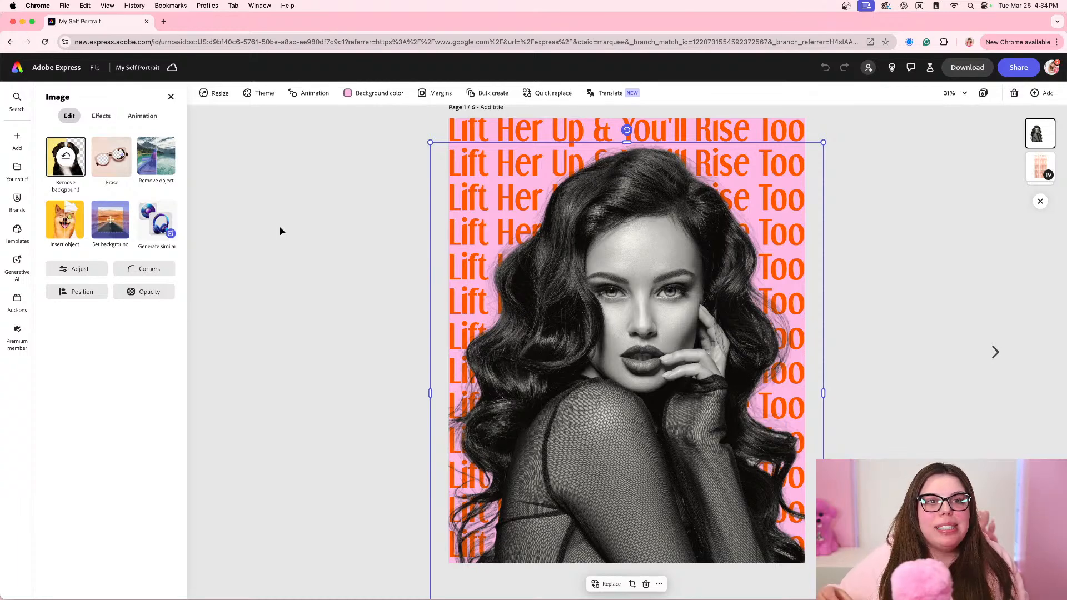
- Examine the portrait and background on page 2 and the layered pink profile cutouts on page 3
{"action": "left_click", "coordinate": [995, 352]}
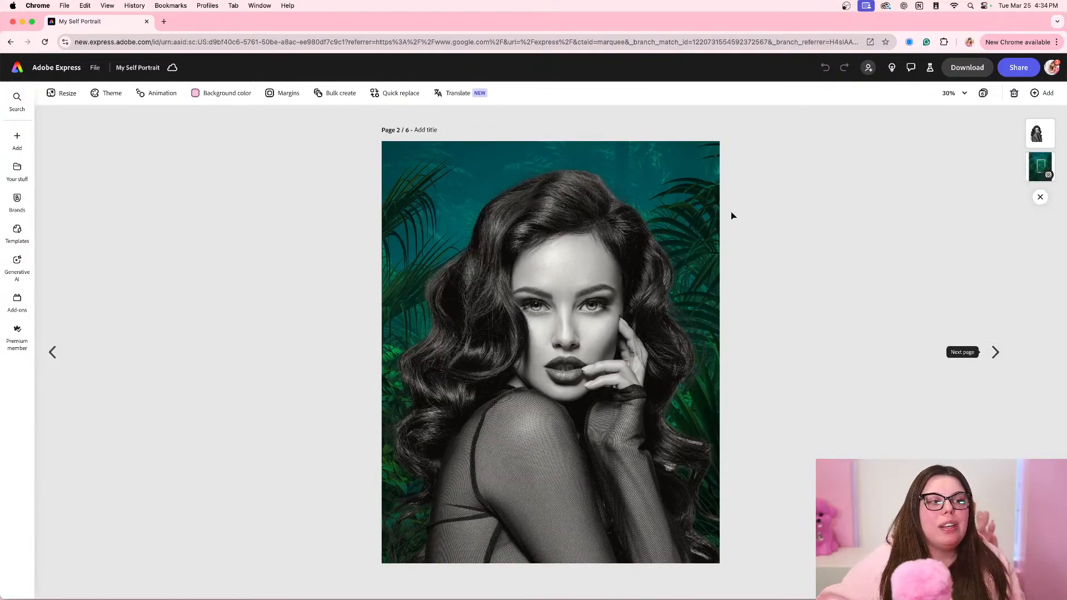
{"action": "left_click", "coordinate": [698, 151]}
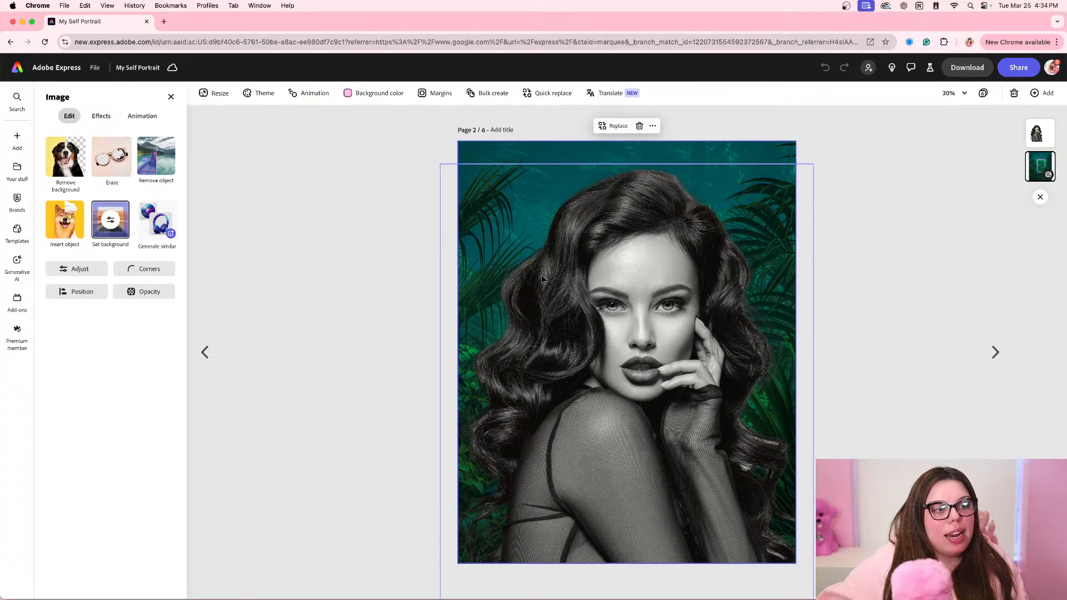
{"action": "left_click", "coordinate": [995, 352]}
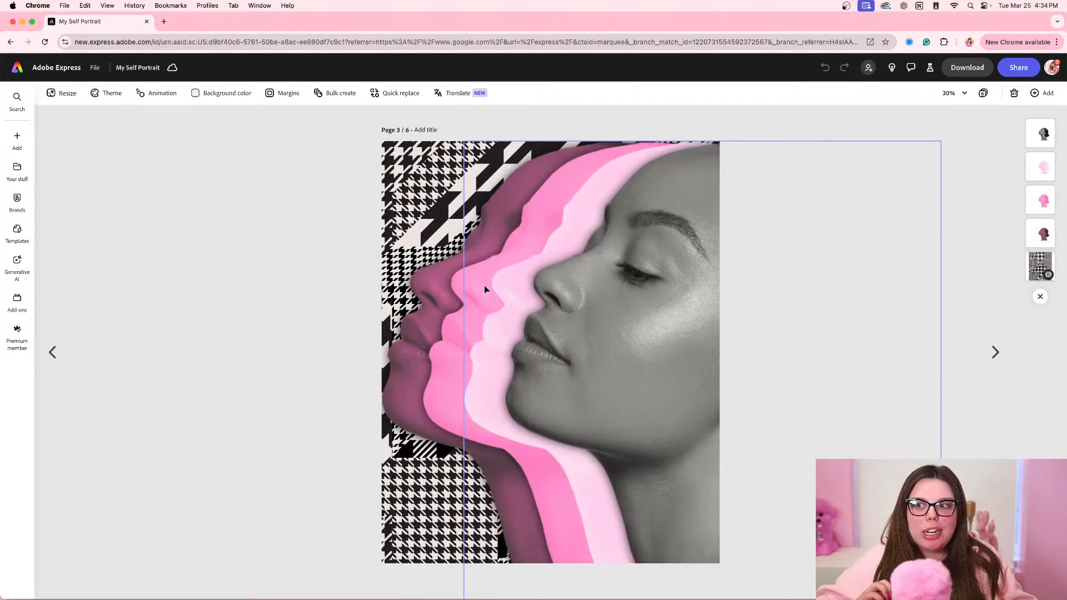
{"action": "left_click", "coordinate": [417, 308]}
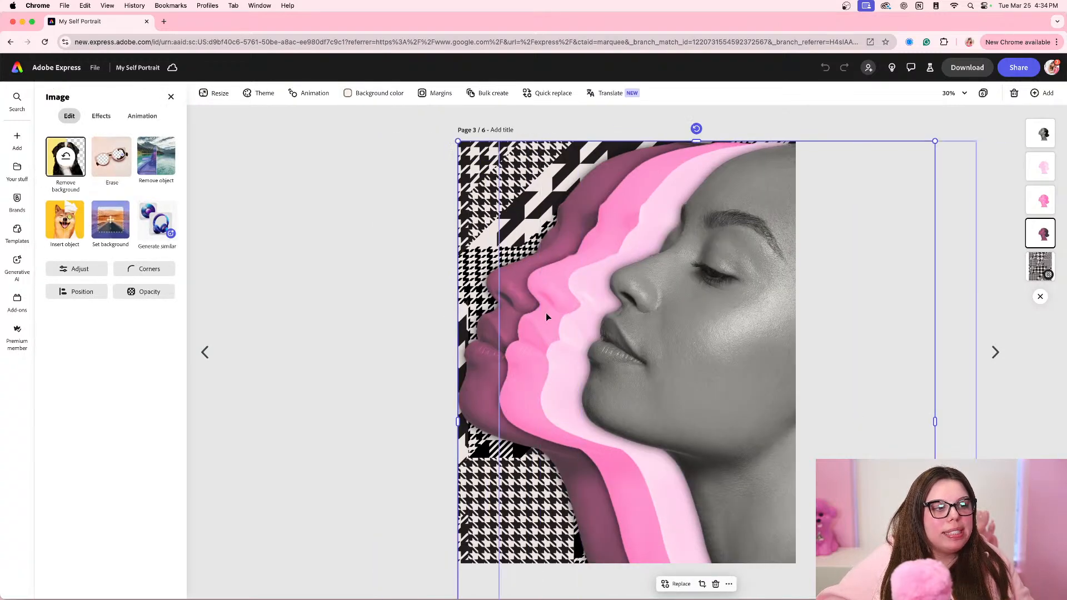
{"action": "left_click", "coordinate": [562, 329]}
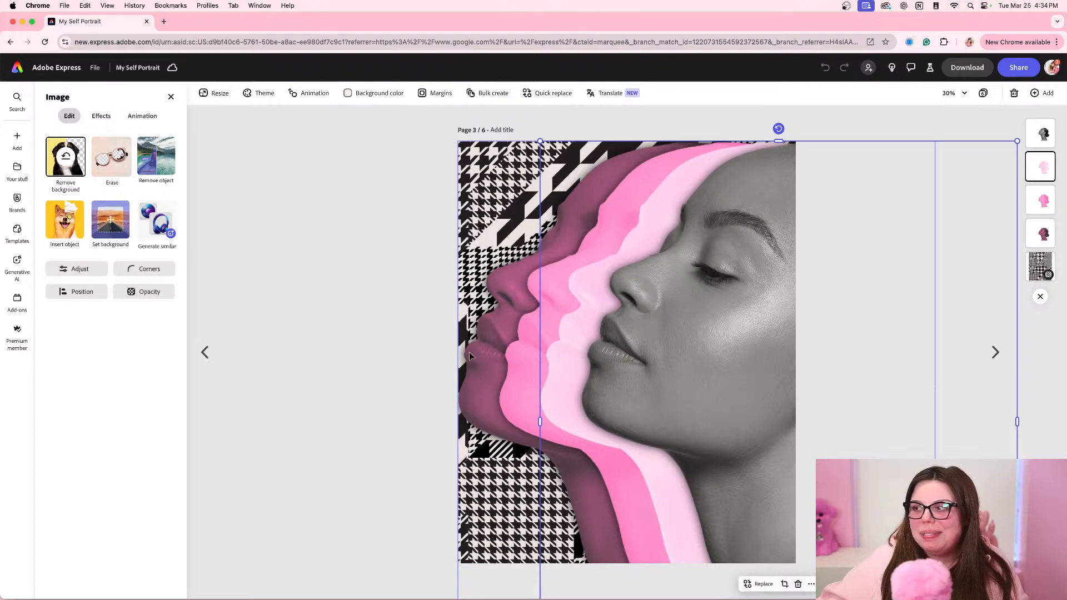
{"action": "left_click", "coordinate": [659, 347]}
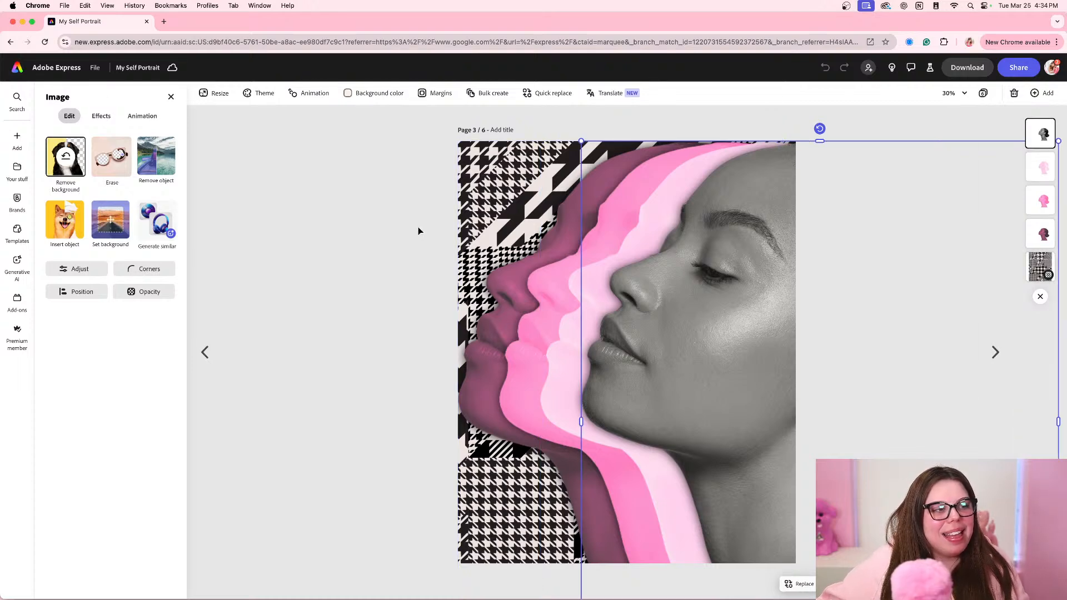
- Set the contrast of the portrait on page 4 to 40
{"action": "left_click", "coordinate": [995, 352]}
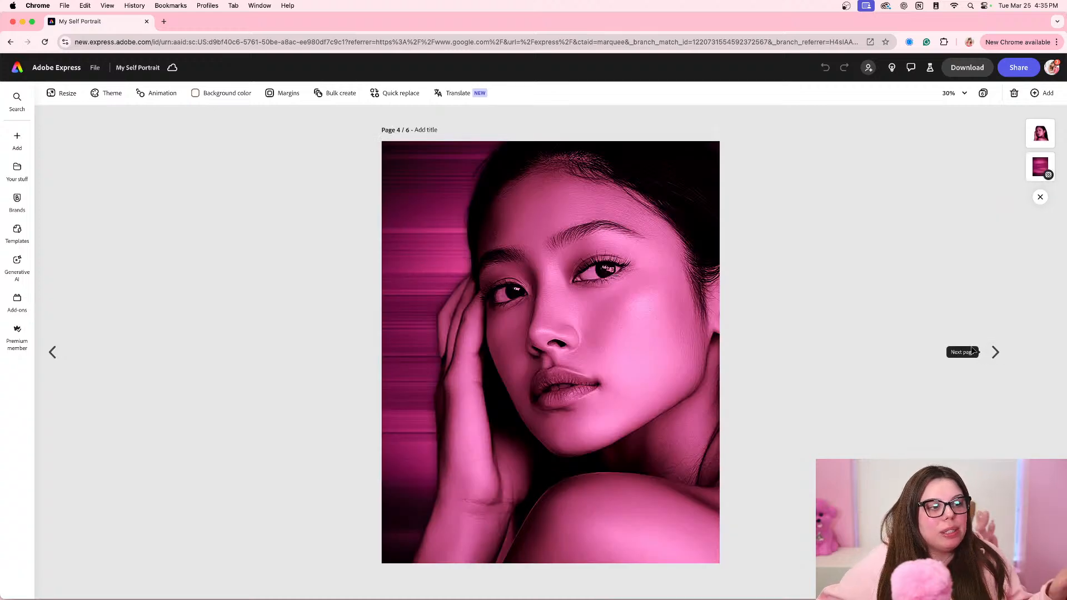
{"action": "left_click", "coordinate": [599, 319]}
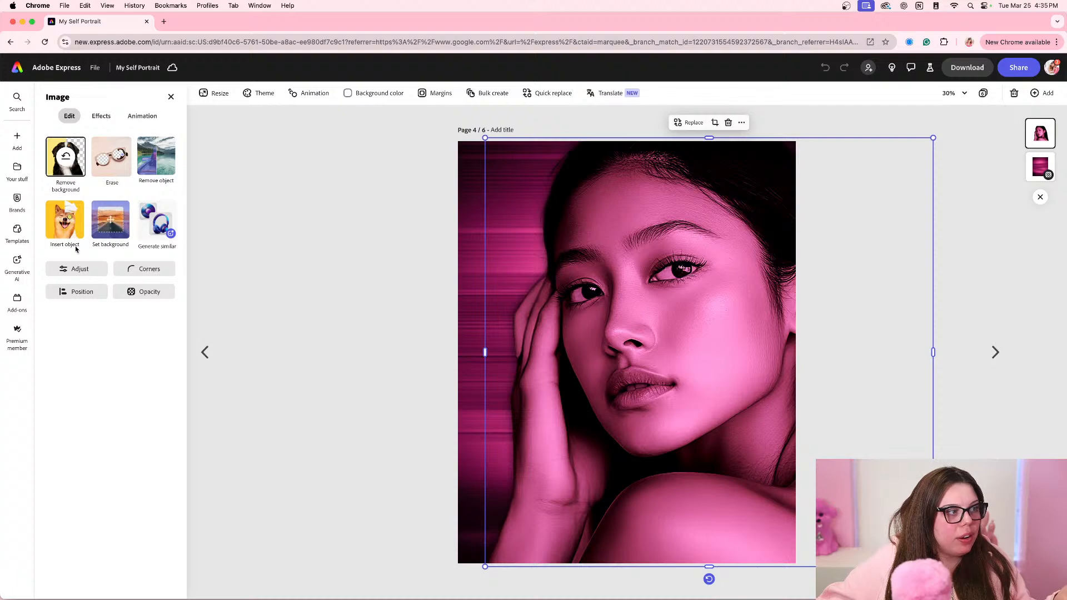
{"action": "left_click", "coordinate": [78, 269]}
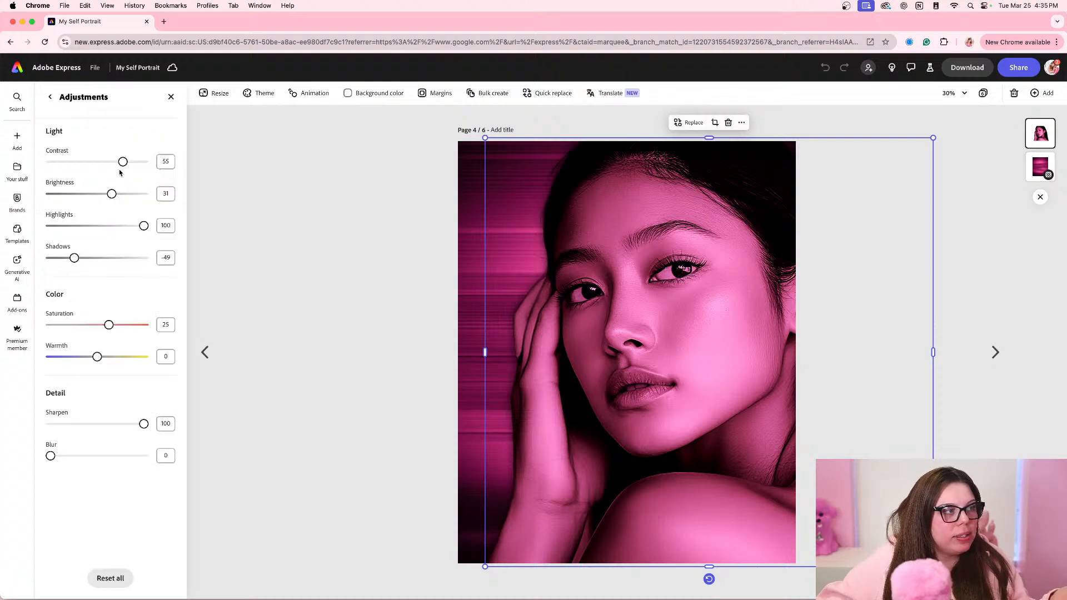
{"action": "mouse_move", "coordinate": [123, 162]}
{"action": "left_mouse_down"}
{"action": "mouse_move", "coordinate": [92, 162]}
{"action": "mouse_move", "coordinate": [116, 161]}
{"action": "left_mouse_up"}
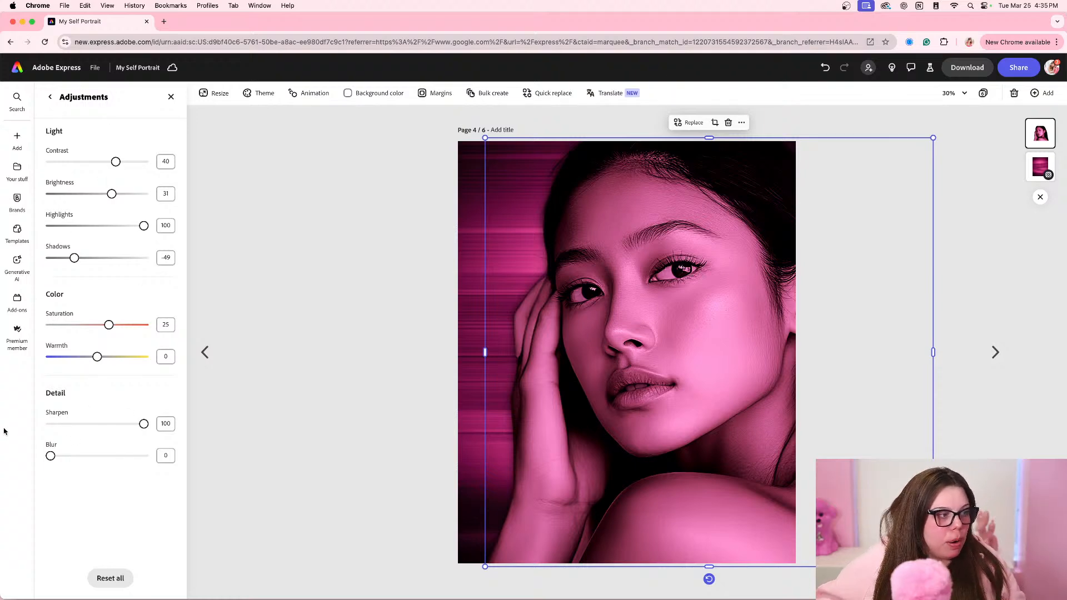
- Reset all adjustments on the page 4 portrait and undo that reset
{"action": "left_click", "coordinate": [110, 578]}
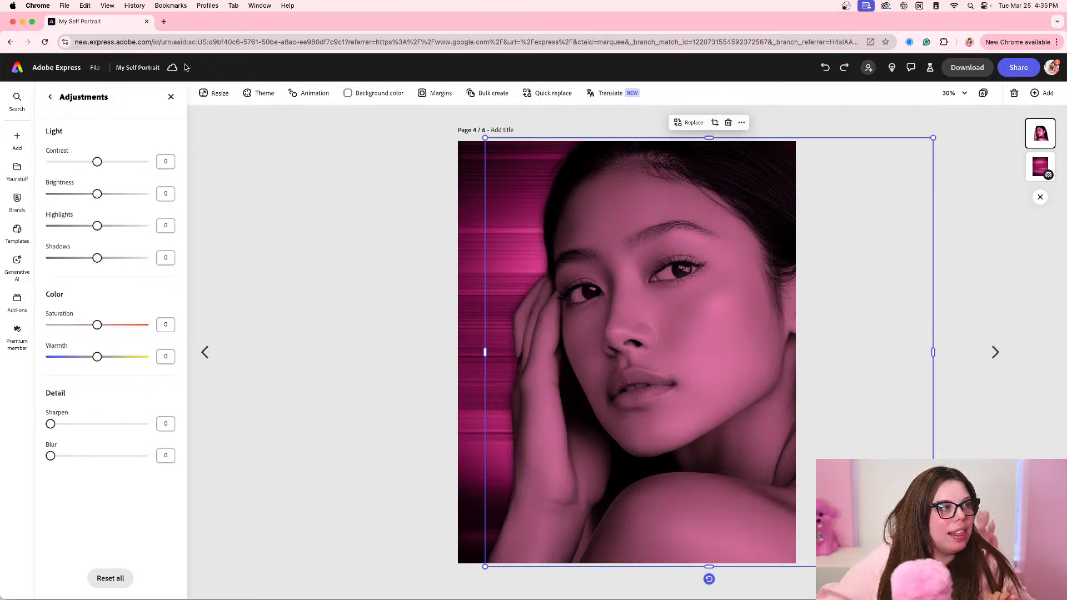
{"action": "left_click", "coordinate": [271, 185]}
{"action": "left_click", "coordinate": [825, 67]}
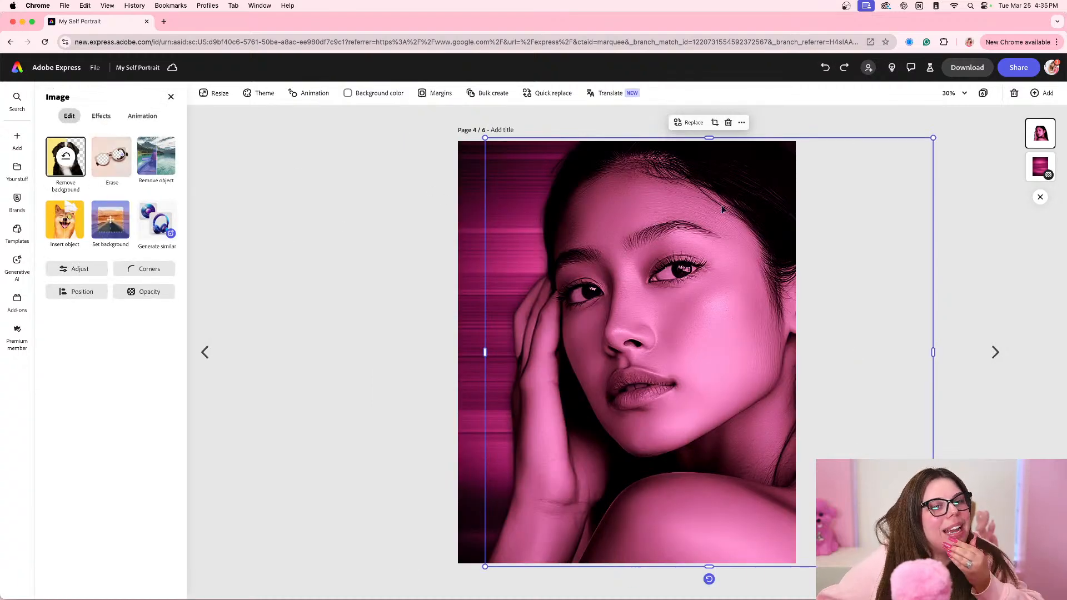
- Add a new blank page after page 6 and open it for editing
{"action": "left_click", "coordinate": [994, 352]}
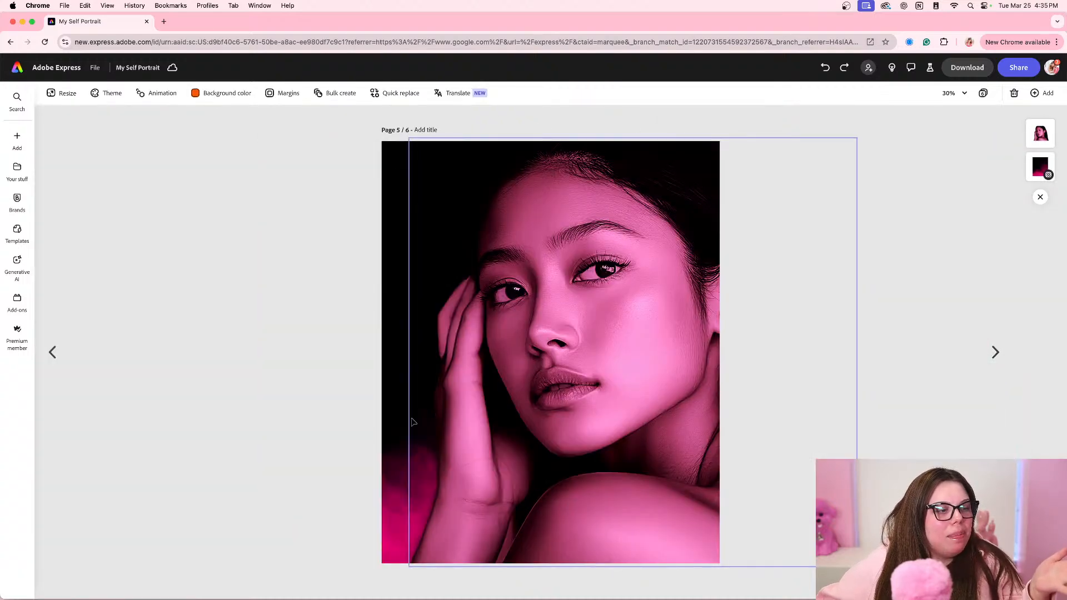
{"action": "left_click", "coordinate": [994, 352]}
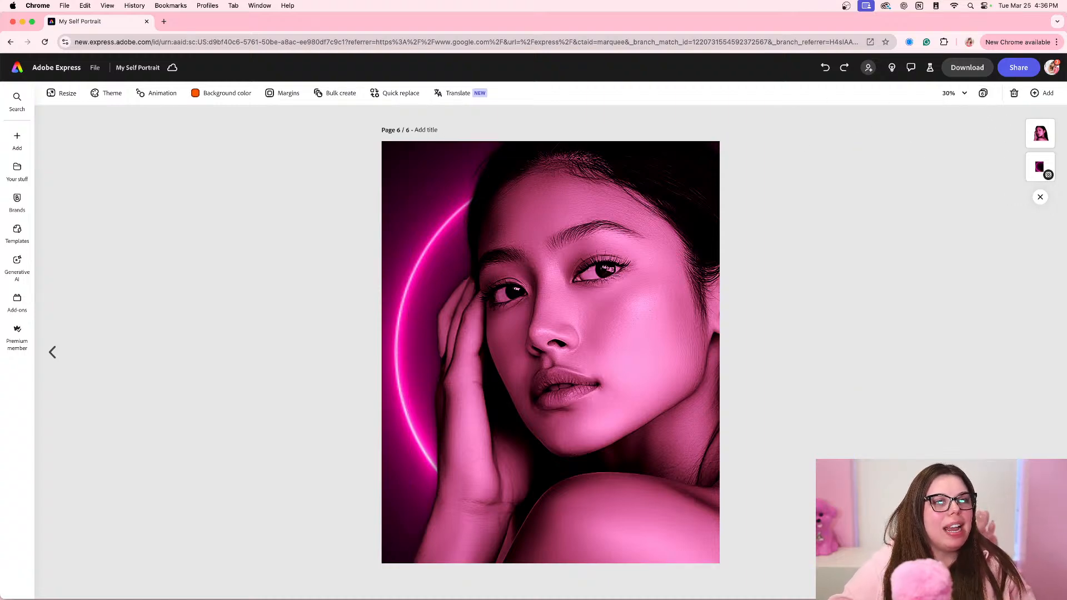
{"action": "left_click", "coordinate": [983, 93]}
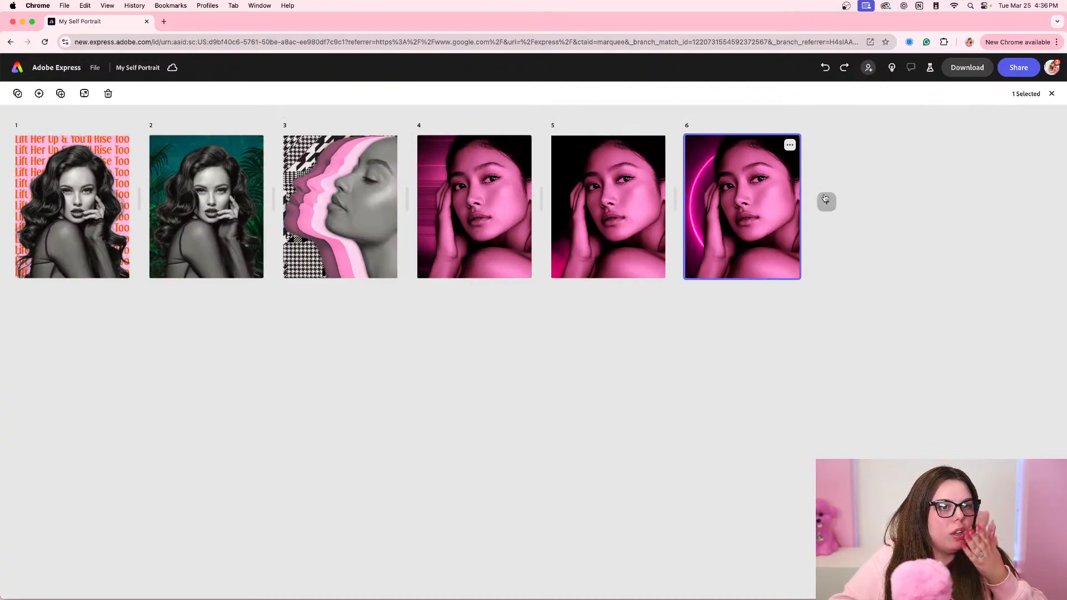
{"action": "left_click", "coordinate": [824, 200]}
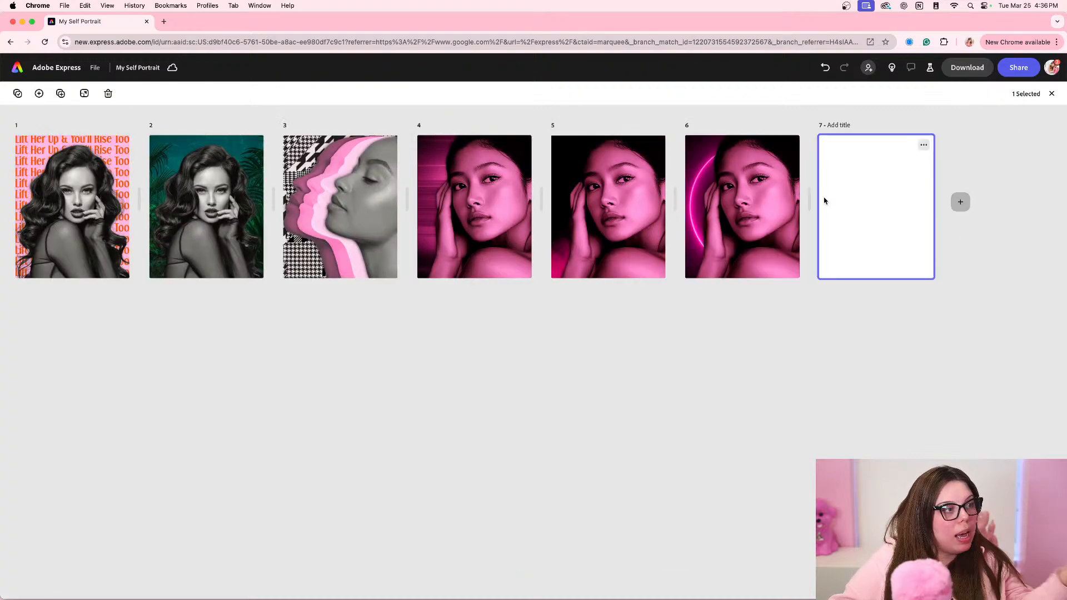
{"action": "double_click", "coordinate": [846, 246]}
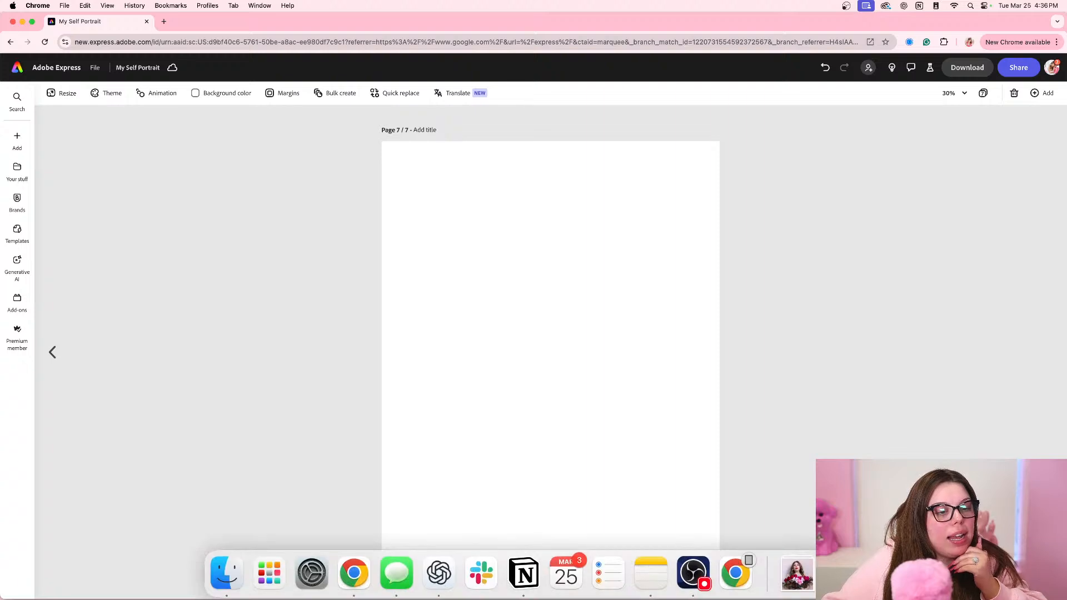
- Place the downloaded TheSanctuary photo of the woman holding roses on page 7 and center it on the page
{"action": "left_click", "coordinate": [797, 574]}
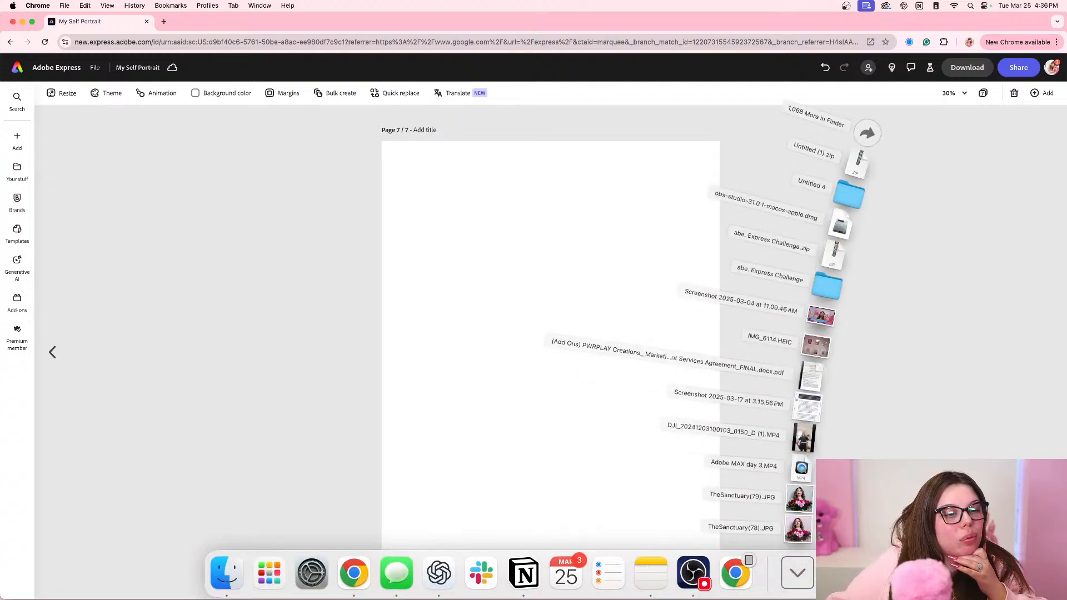
{"action": "left_click_drag", "start_coordinate": [804, 507], "coordinate": [648, 452]}
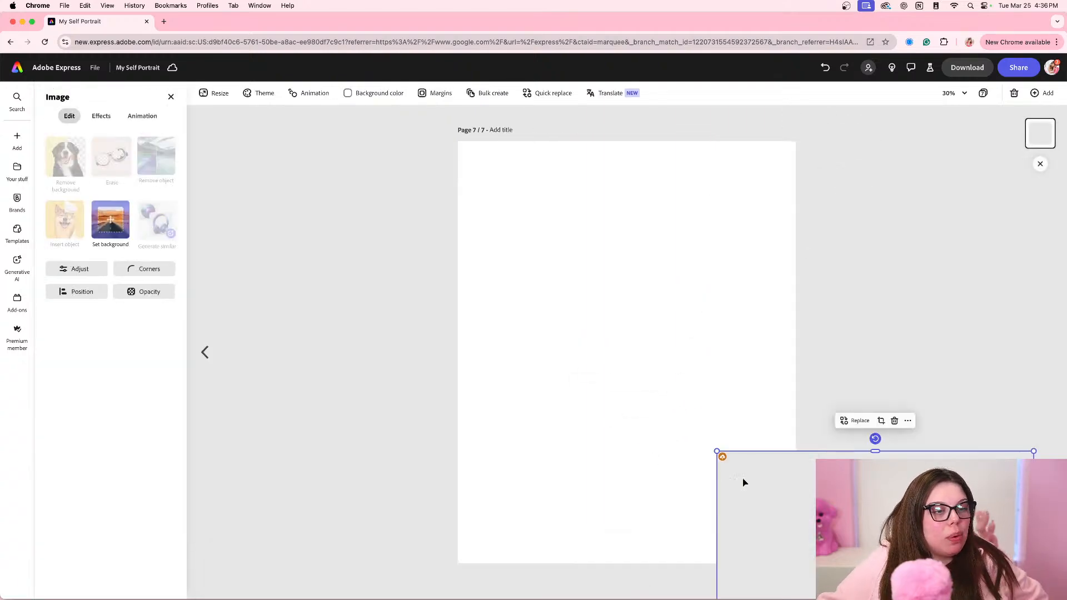
{"action": "left_click_drag", "start_coordinate": [743, 481], "coordinate": [519, 231]}
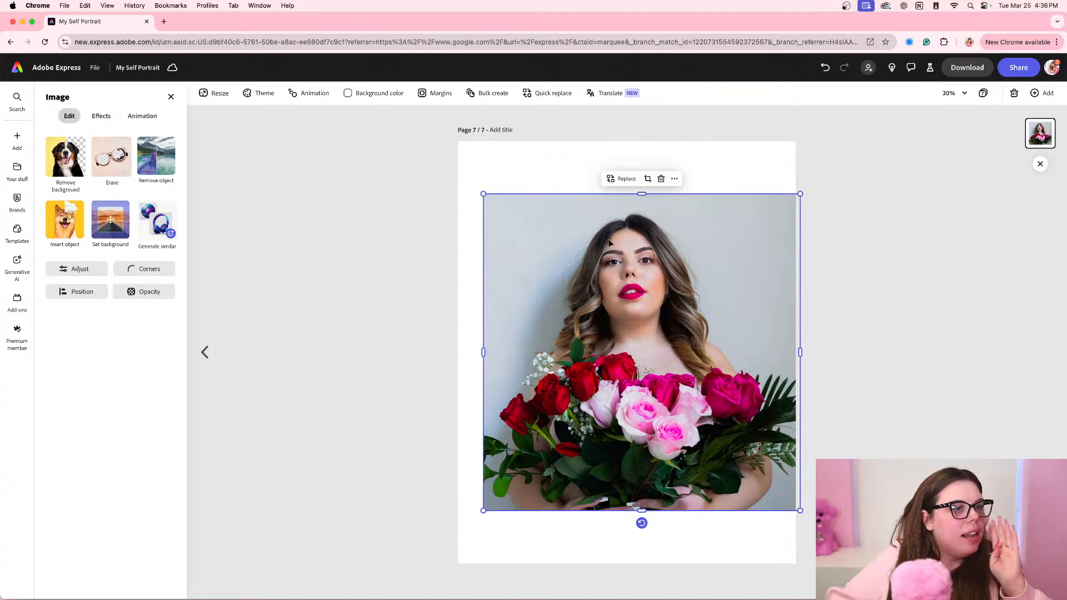
{"action": "mouse_move", "coordinate": [614, 241]}
{"action": "left_mouse_down"}
{"action": "mouse_move", "coordinate": [588, 248]}
{"action": "mouse_move", "coordinate": [600, 241]}
{"action": "left_mouse_up"}
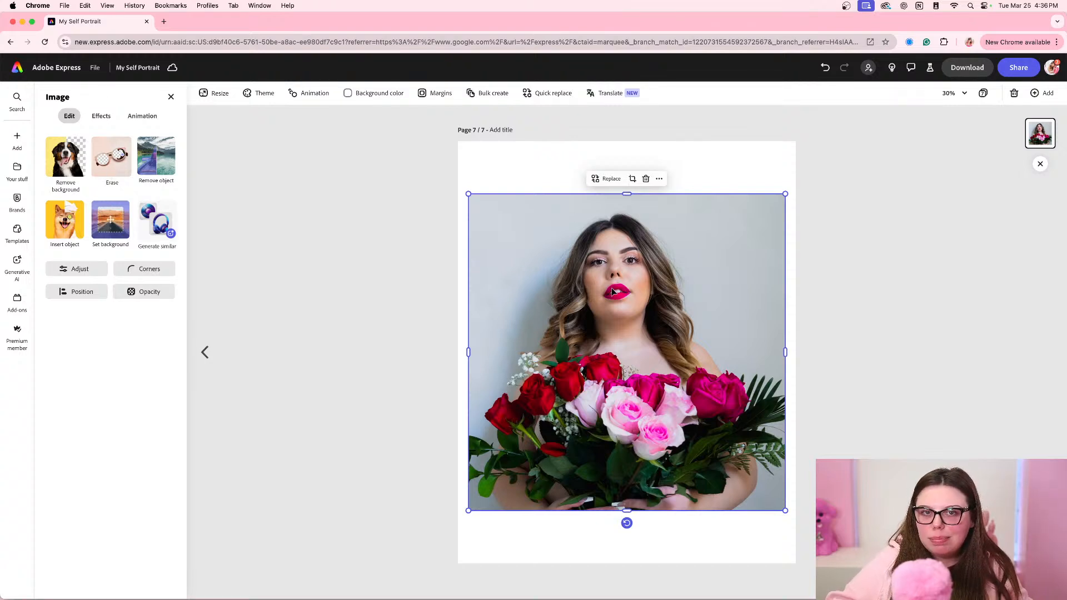
- Remove the background from the rose portrait, and enlarge and reposition the cutout so it fills page 7 down to the lower edge
{"action": "left_click", "coordinate": [66, 165]}
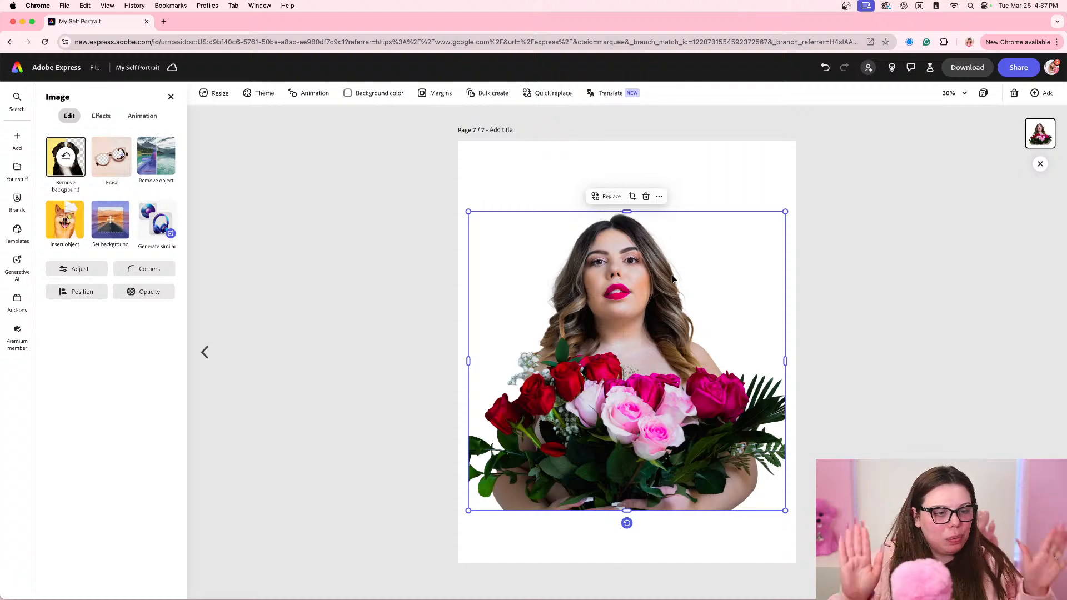
{"action": "left_click", "coordinate": [959, 266]}
{"action": "left_click", "coordinate": [714, 412]}
{"action": "left_click_drag", "start_coordinate": [785, 510], "coordinate": [944, 597]}
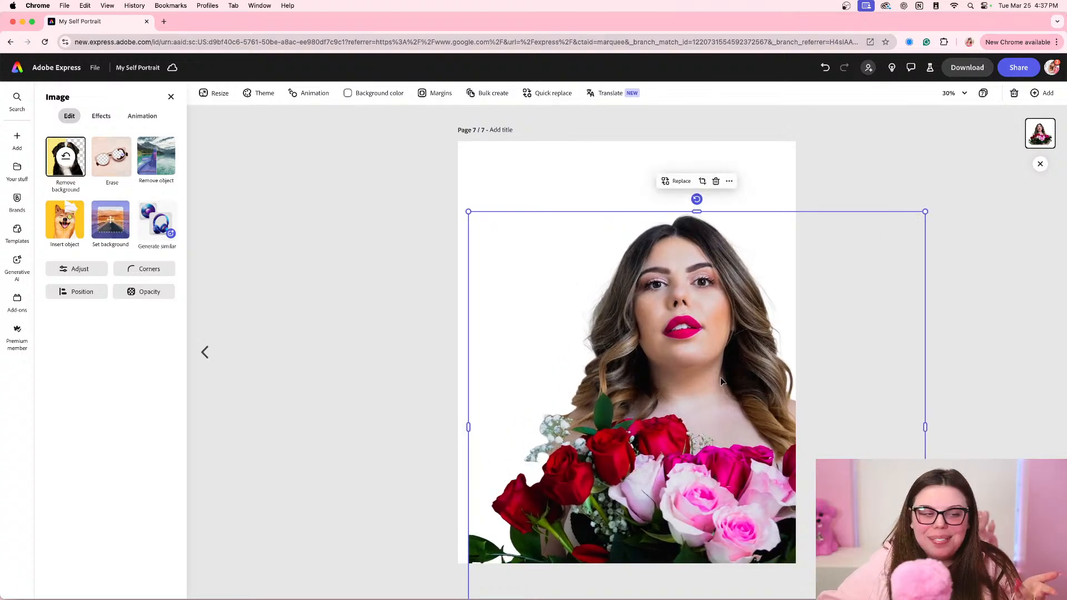
{"action": "left_click_drag", "start_coordinate": [720, 381], "coordinate": [663, 297]}
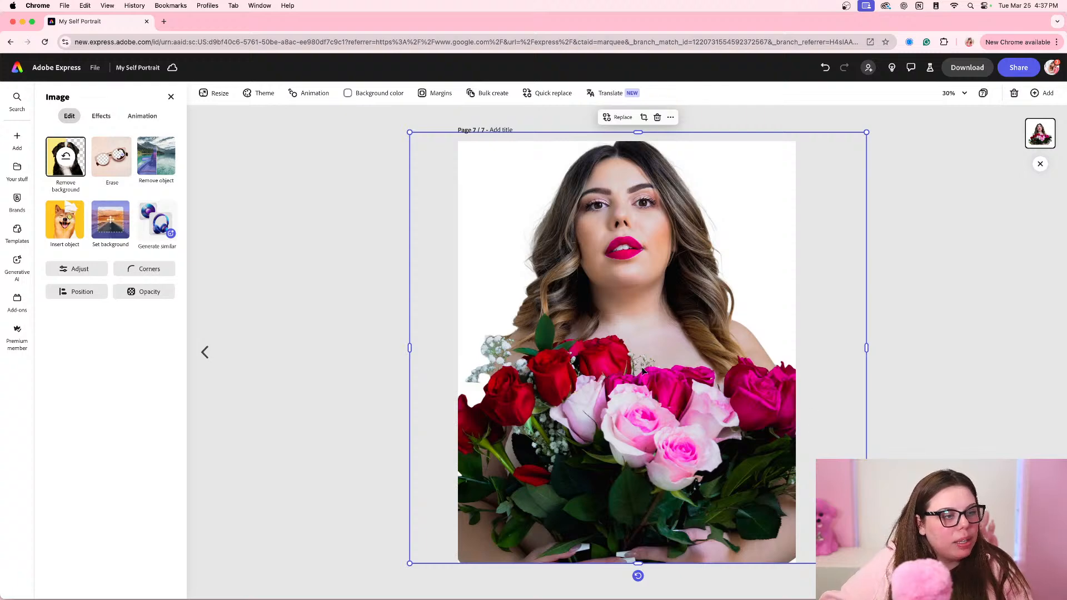
- Shrink the rose portrait cutout slightly and reposition it so space remains above the head while the bouquet spans the page
{"action": "left_click", "coordinate": [372, 349]}
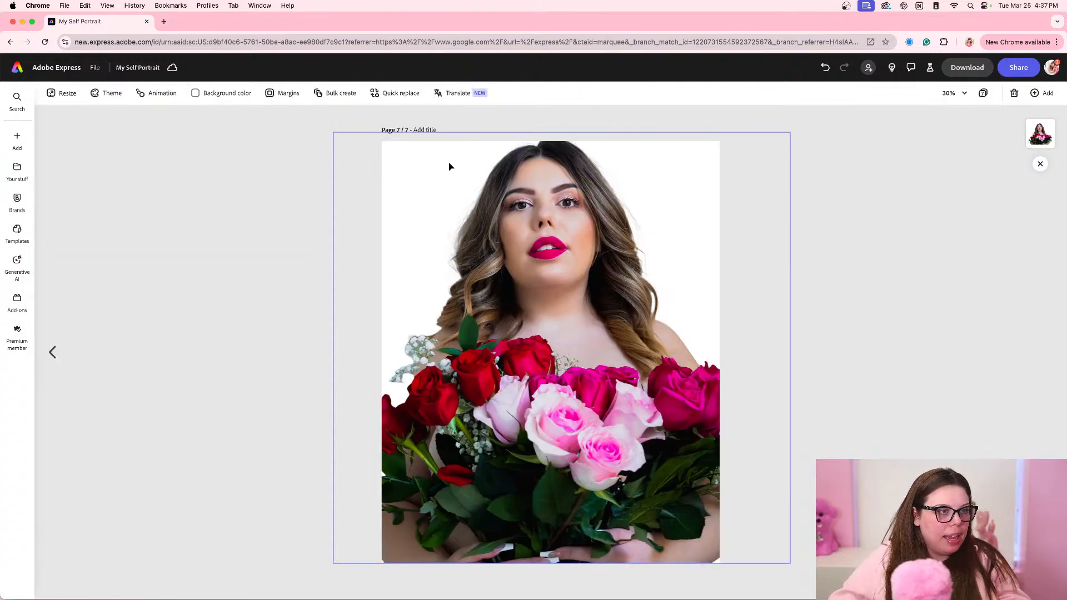
{"action": "left_click", "coordinate": [450, 167]}
{"action": "left_click_drag", "start_coordinate": [790, 135], "coordinate": [760, 165]}
{"action": "left_click_drag", "start_coordinate": [609, 291], "coordinate": [697, 291]}
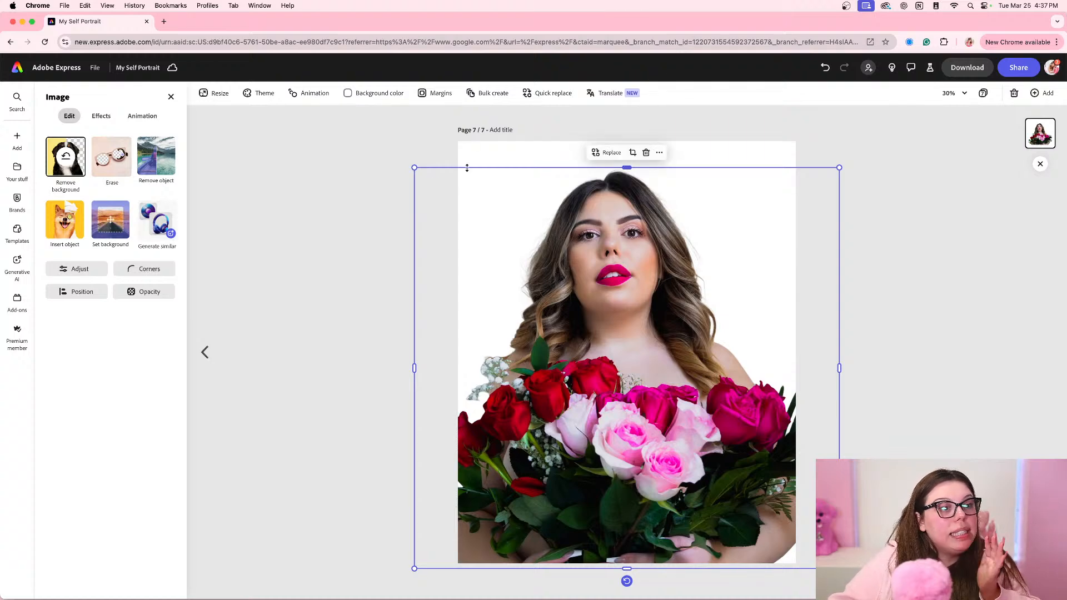
{"action": "left_click_drag", "start_coordinate": [566, 241], "coordinate": [570, 243]}
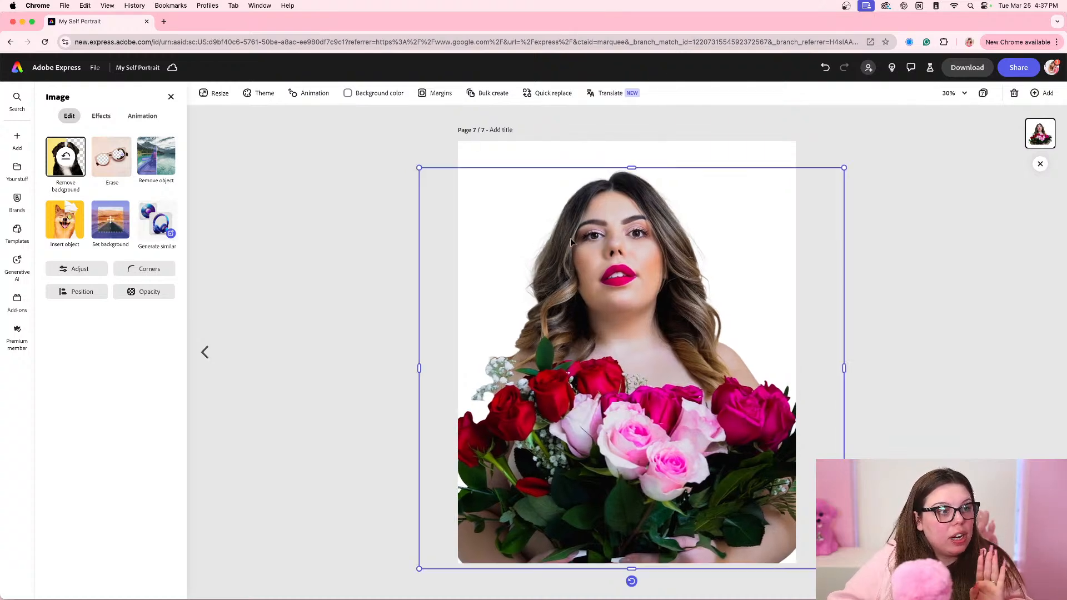
- Try a contrast of 2 and a brightness of -5 on the portrait, resetting all adjustments after each
{"action": "left_click", "coordinate": [78, 269]}
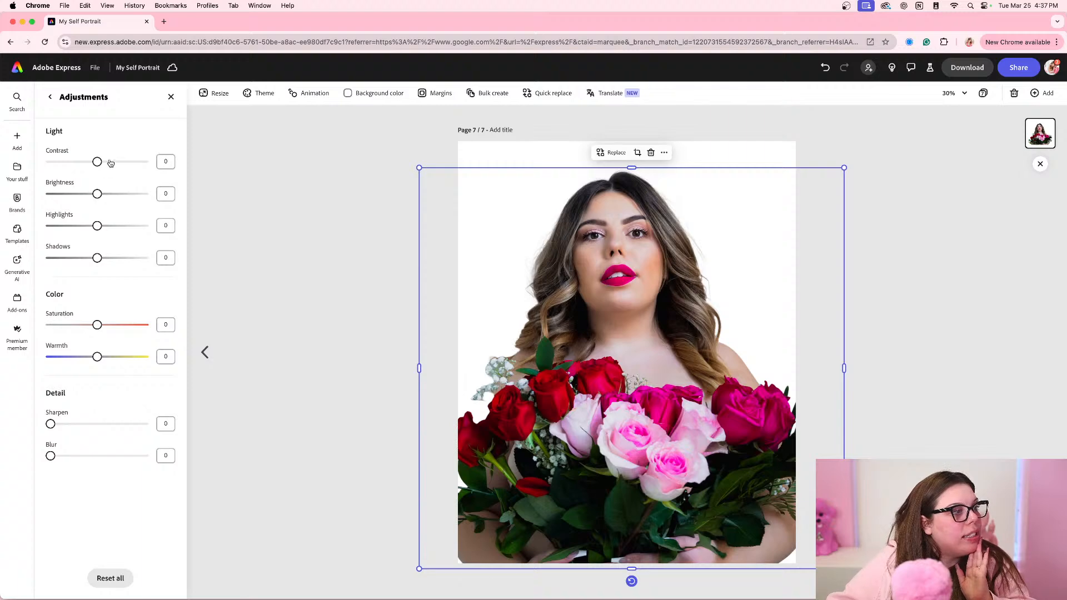
{"action": "mouse_move", "coordinate": [97, 162]}
{"action": "left_mouse_down"}
{"action": "mouse_move", "coordinate": [148, 162]}
{"action": "mouse_move", "coordinate": [98, 165]}
{"action": "left_mouse_up"}
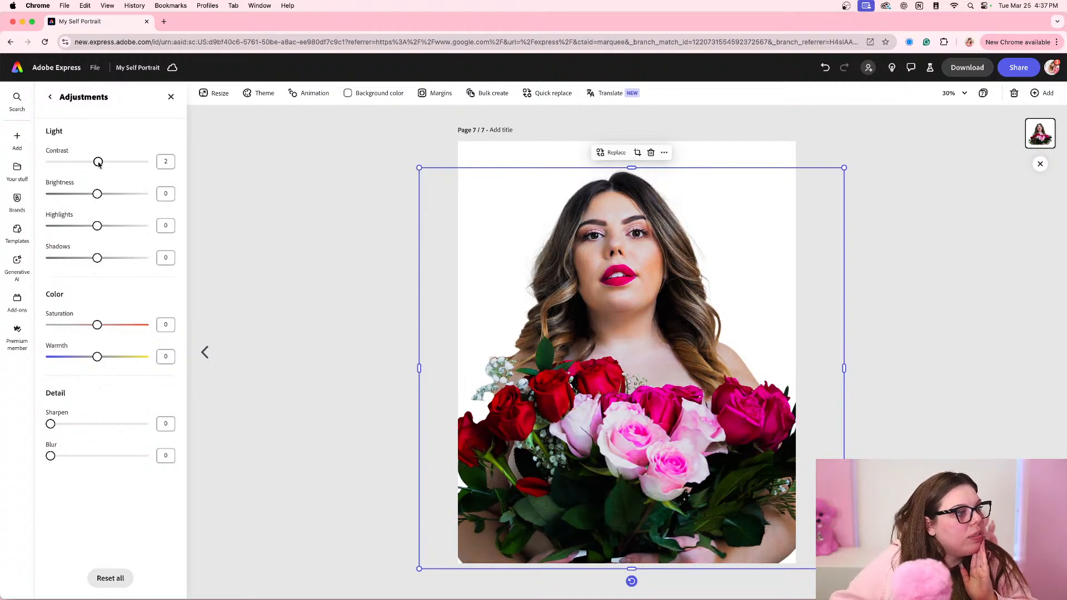
{"action": "left_click", "coordinate": [166, 160]}
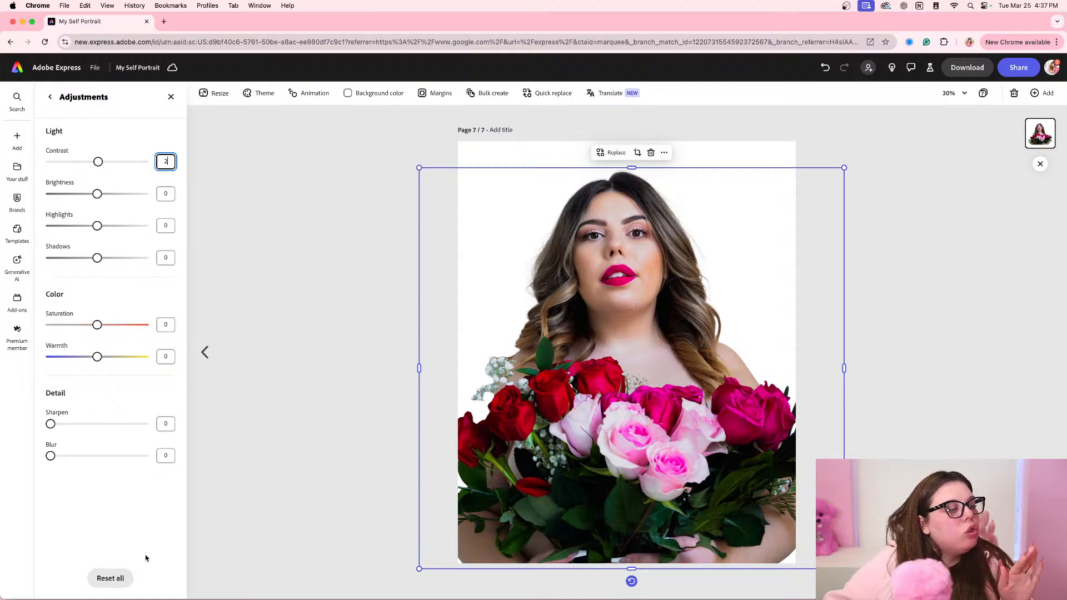
{"action": "left_click", "coordinate": [120, 581]}
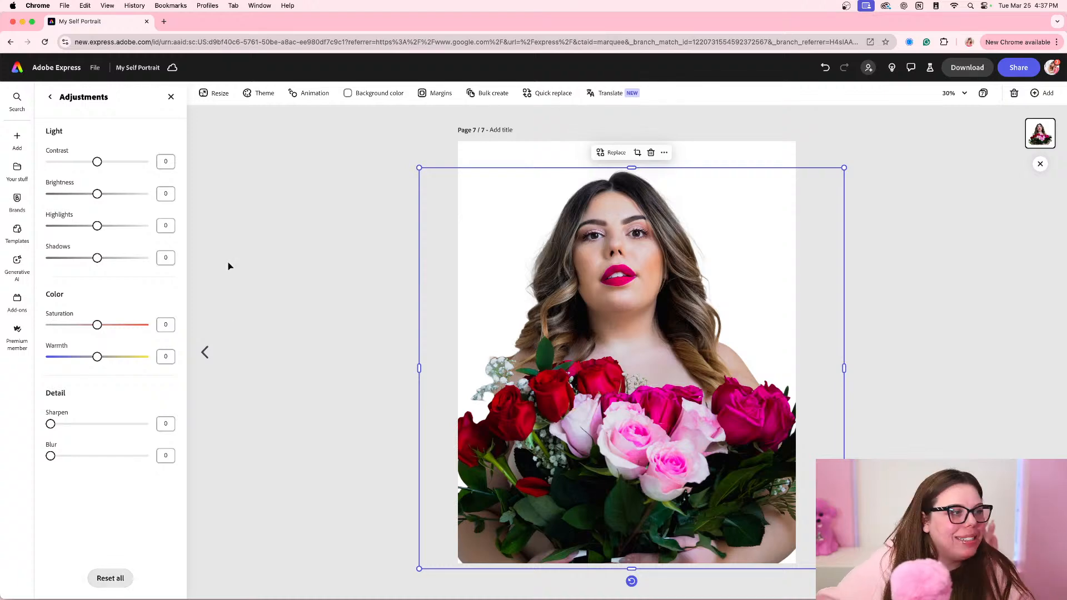
{"action": "mouse_move", "coordinate": [98, 194]}
{"action": "left_mouse_down"}
{"action": "mouse_move", "coordinate": [126, 193]}
{"action": "mouse_move", "coordinate": [103, 191]}
{"action": "left_mouse_up"}
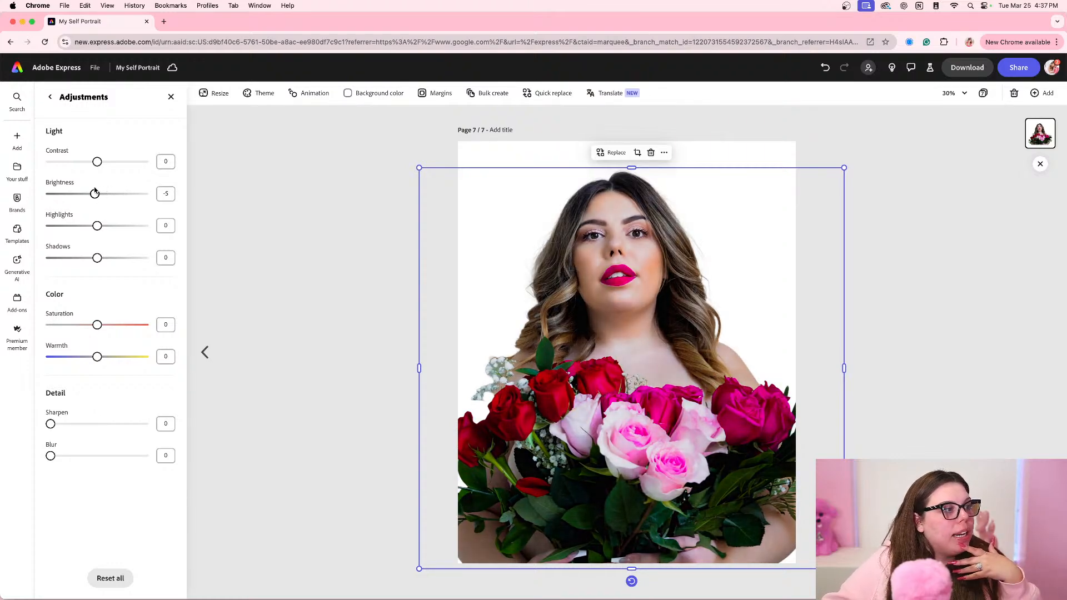
{"action": "left_click", "coordinate": [108, 587]}
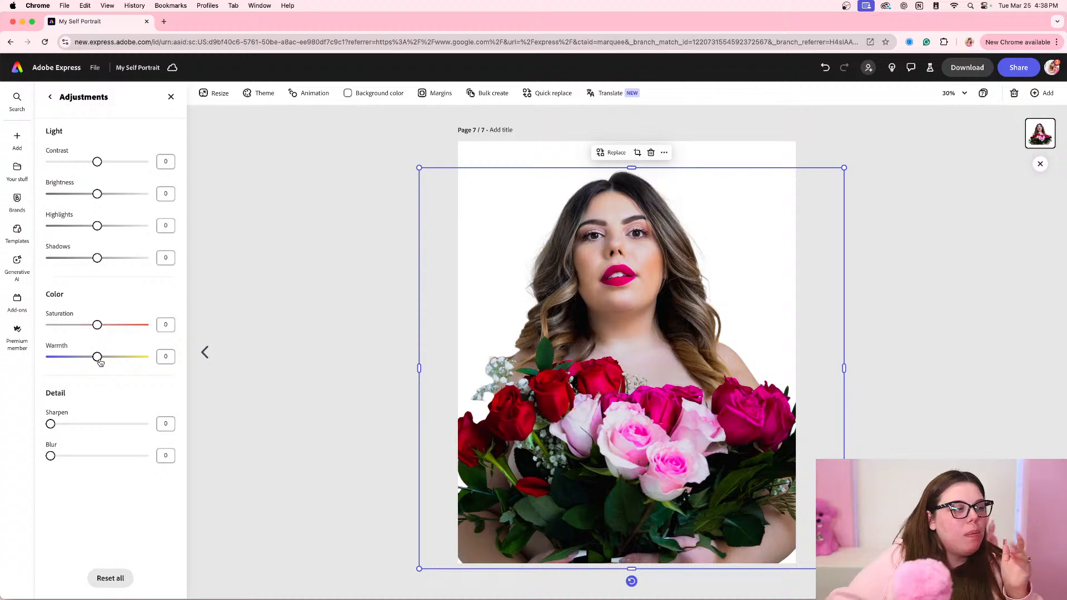
- Try a warmth of 1 and a saturation of 27 on the portrait, resetting all adjustments after each
{"action": "mouse_move", "coordinate": [100, 358]}
{"action": "left_mouse_down"}
{"action": "mouse_move", "coordinate": [76, 360]}
{"action": "mouse_move", "coordinate": [110, 361]}
{"action": "mouse_move", "coordinate": [98, 363]}
{"action": "left_mouse_up"}
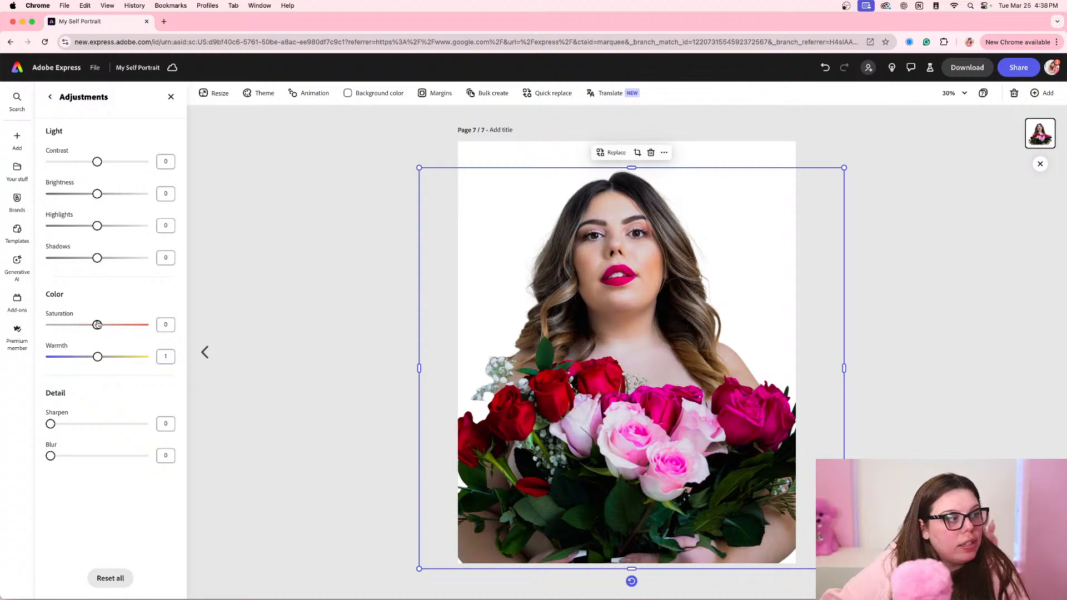
{"action": "left_click", "coordinate": [111, 578]}
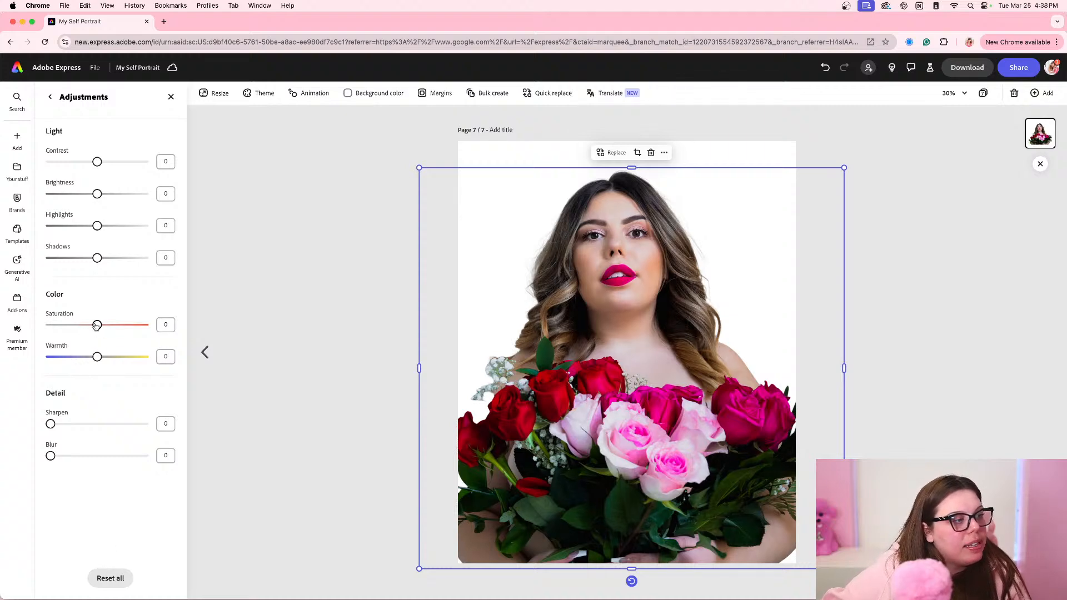
{"action": "mouse_move", "coordinate": [97, 325]}
{"action": "left_mouse_down"}
{"action": "mouse_move", "coordinate": [122, 326]}
{"action": "mouse_move", "coordinate": [91, 325]}
{"action": "mouse_move", "coordinate": [111, 326]}
{"action": "left_mouse_up"}
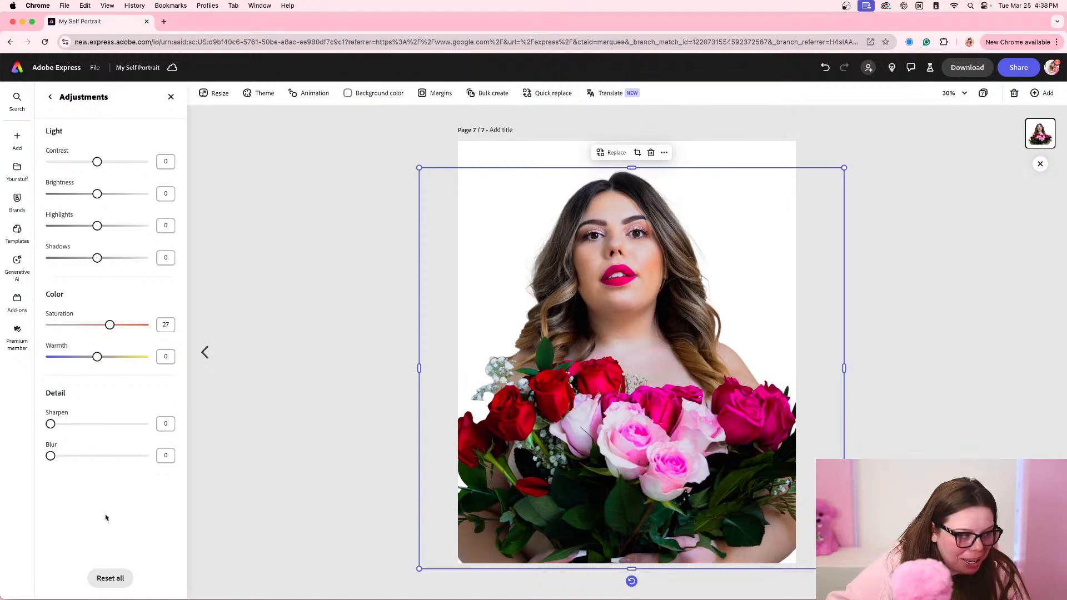
{"action": "left_click", "coordinate": [105, 588]}
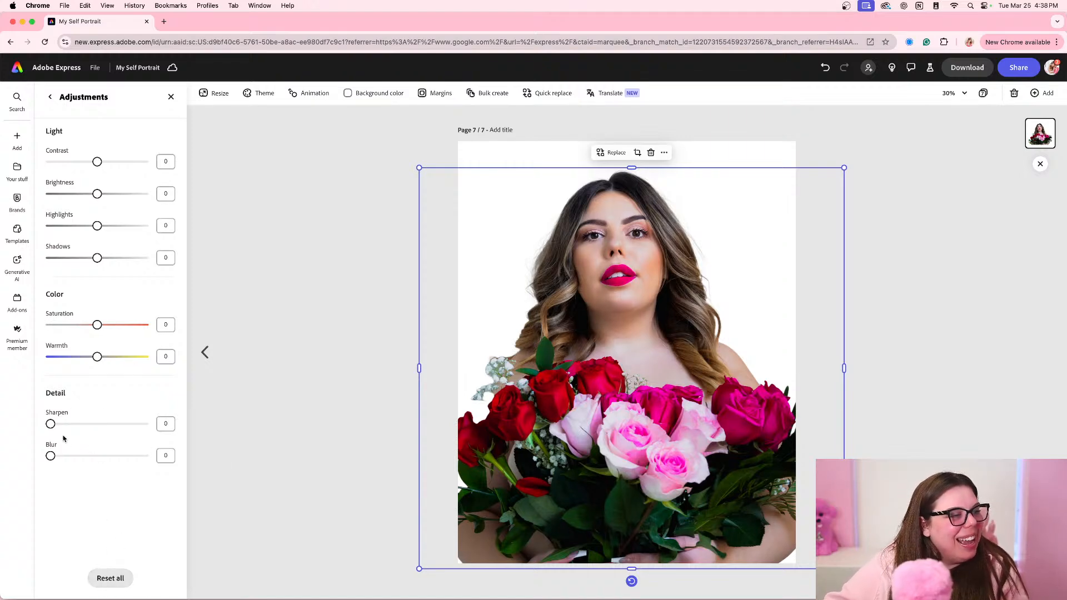
- Try sharpening the portrait at 100 and 35, and reset all adjustments
{"action": "left_click_drag", "start_coordinate": [51, 424], "coordinate": [162, 426]}
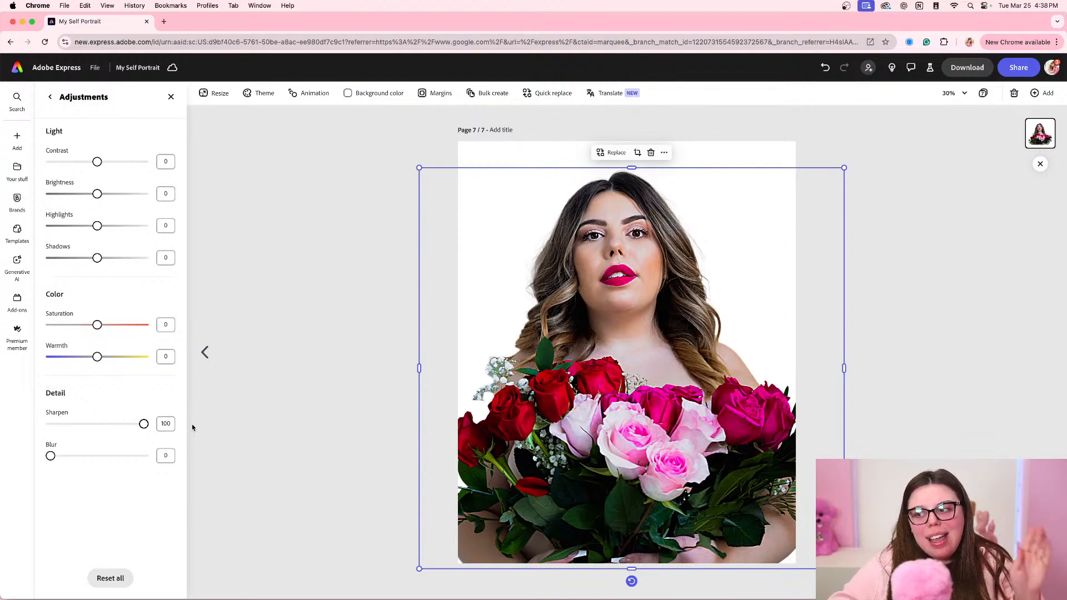
{"action": "left_click_drag", "start_coordinate": [143, 424], "coordinate": [84, 423]}
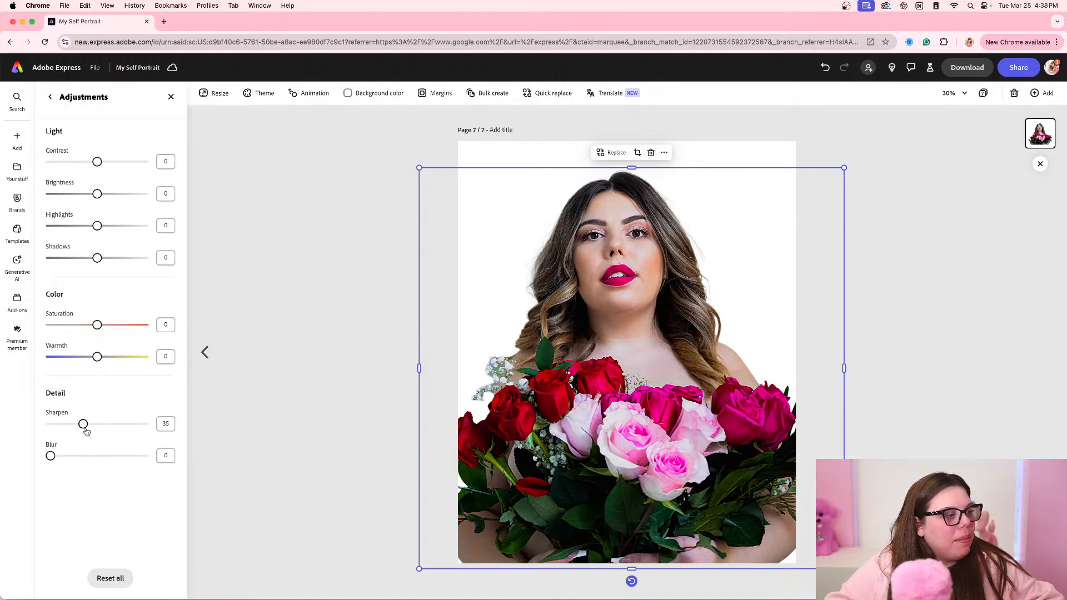
{"action": "left_click", "coordinate": [119, 578]}
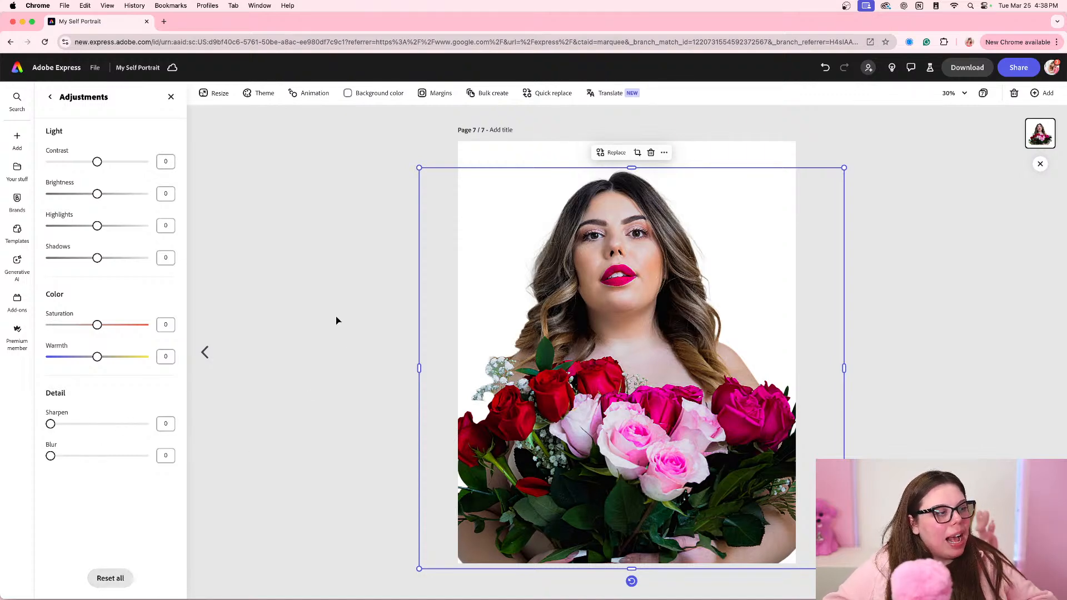
{"action": "left_click", "coordinate": [307, 259]}
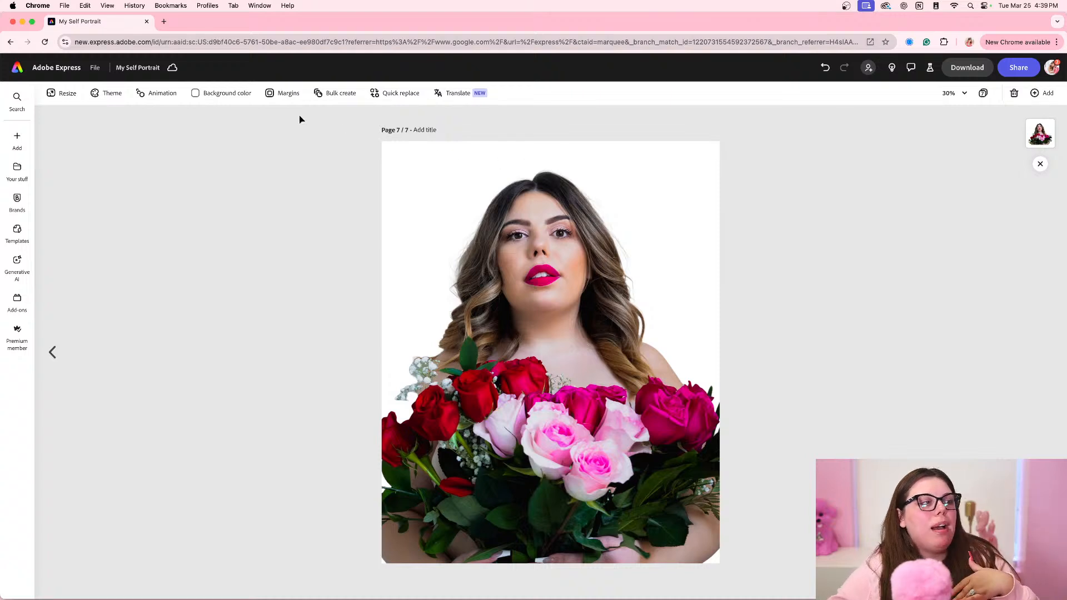
- Try orange and pink page backgrounds from the International Women's Month palette and apply the hot pink swatch
{"action": "left_click", "coordinate": [245, 102]}
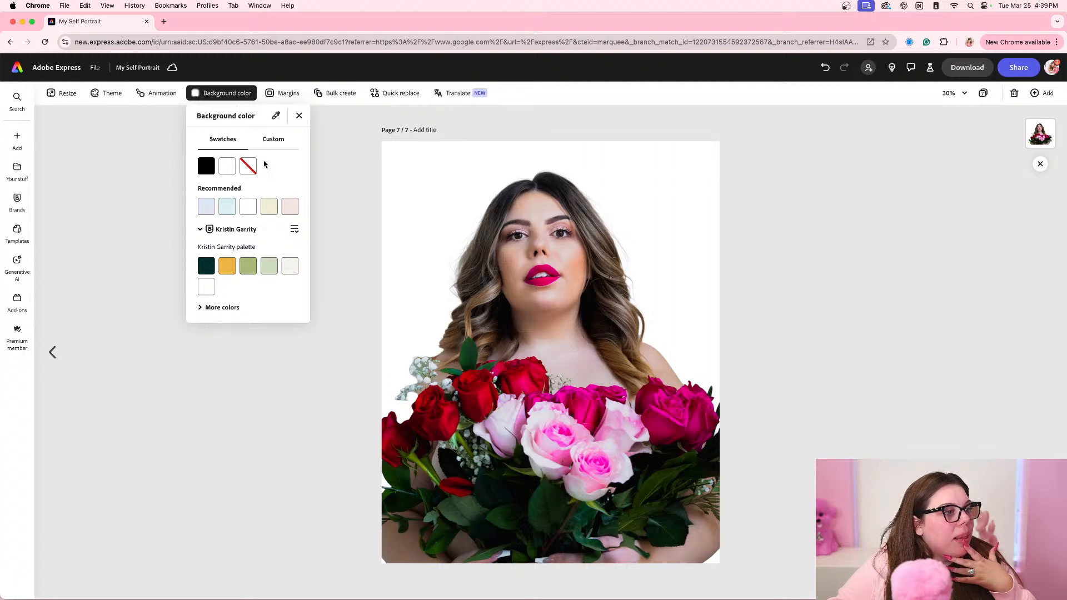
{"action": "left_click", "coordinate": [294, 229]}
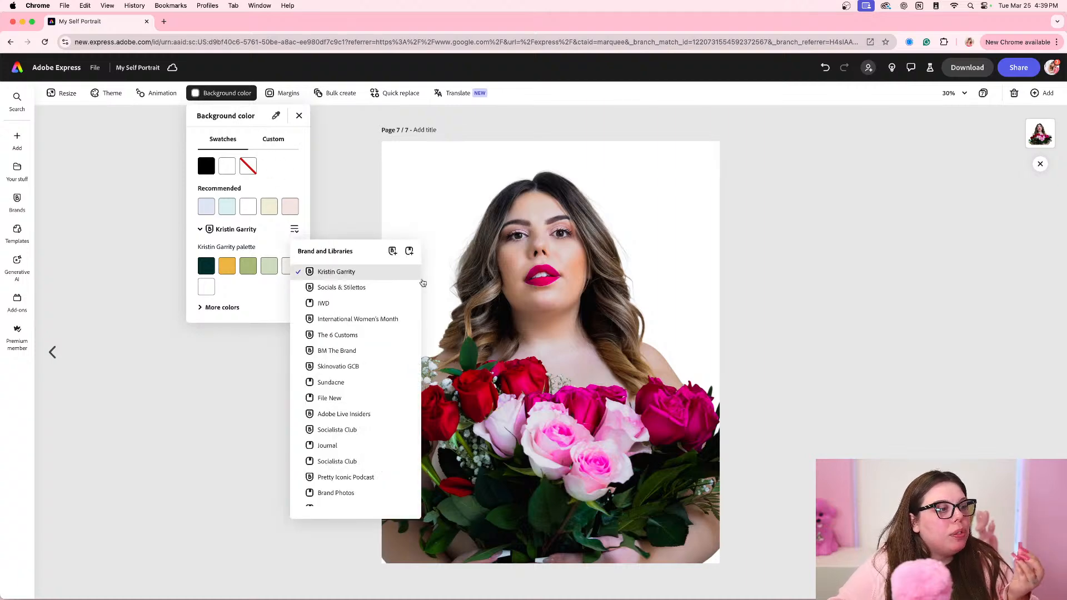
{"action": "left_click", "coordinate": [395, 317]}
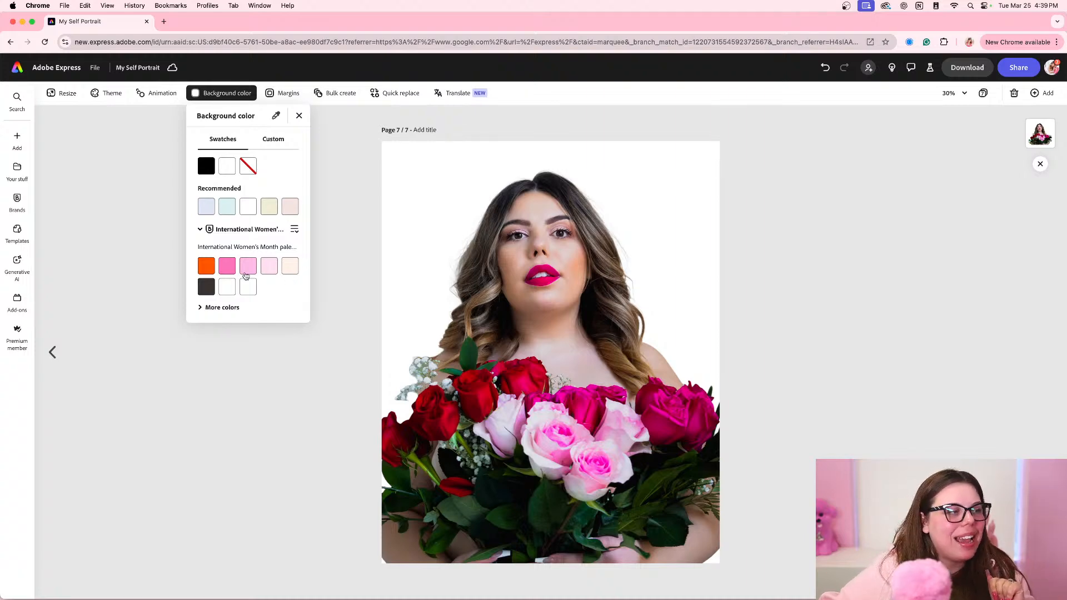
{"action": "left_click", "coordinate": [206, 268]}
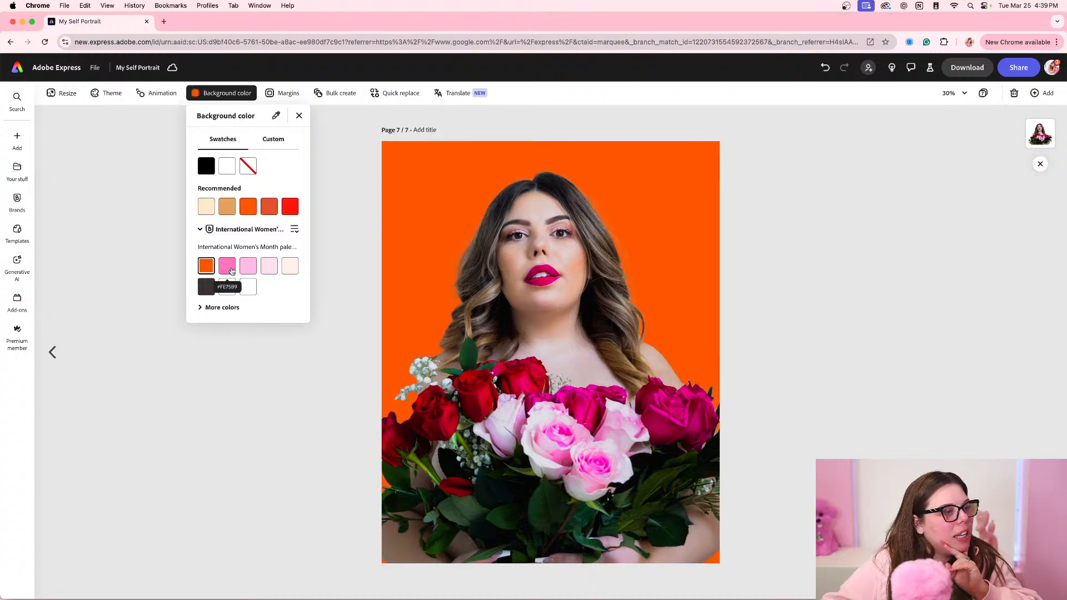
{"action": "left_click", "coordinate": [225, 267]}
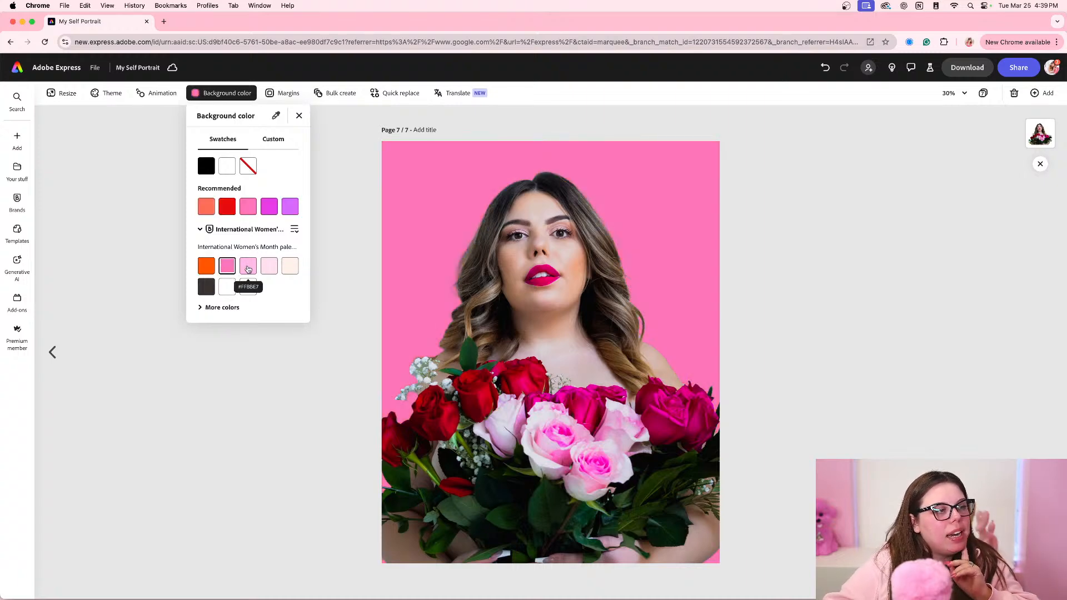
{"action": "left_click", "coordinate": [248, 269]}
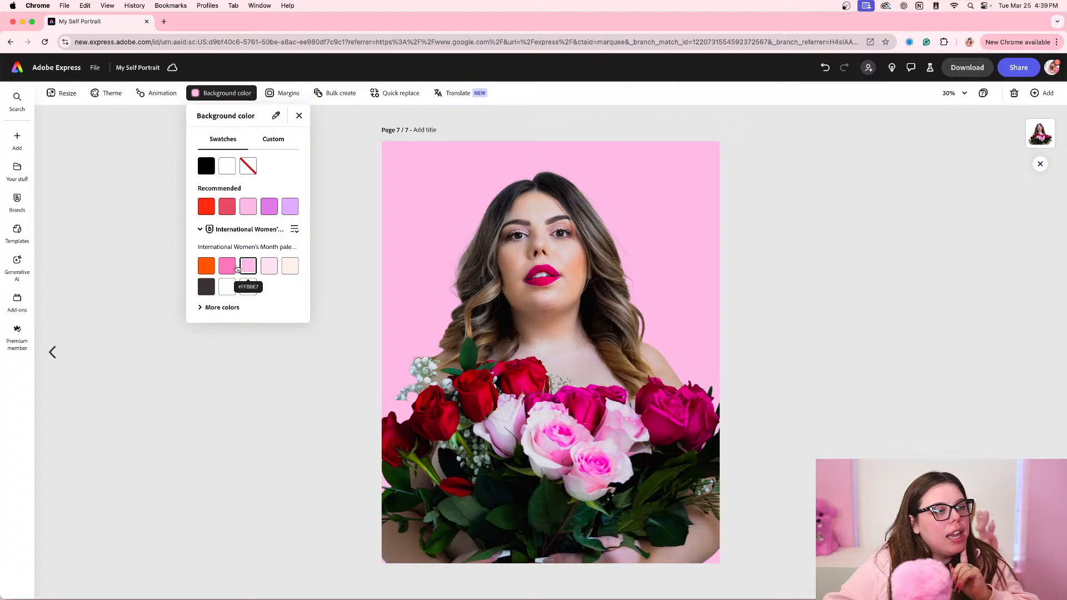
{"action": "left_click", "coordinate": [227, 268]}
- Look over the example designs in the all-pages overview and return to page 7
{"action": "left_click", "coordinate": [505, 301]}
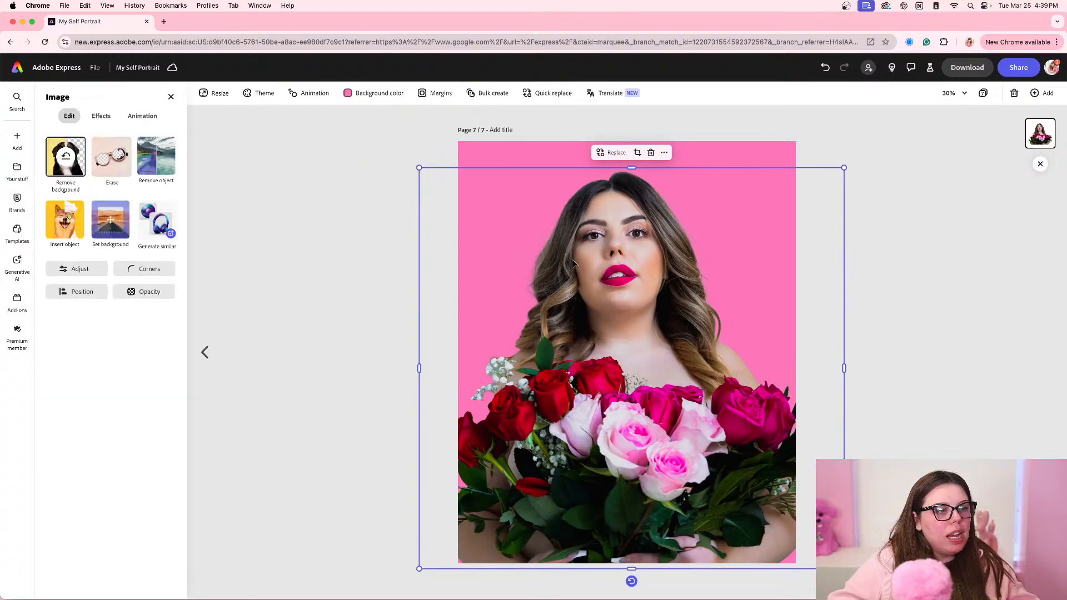
{"action": "left_click", "coordinate": [983, 94]}
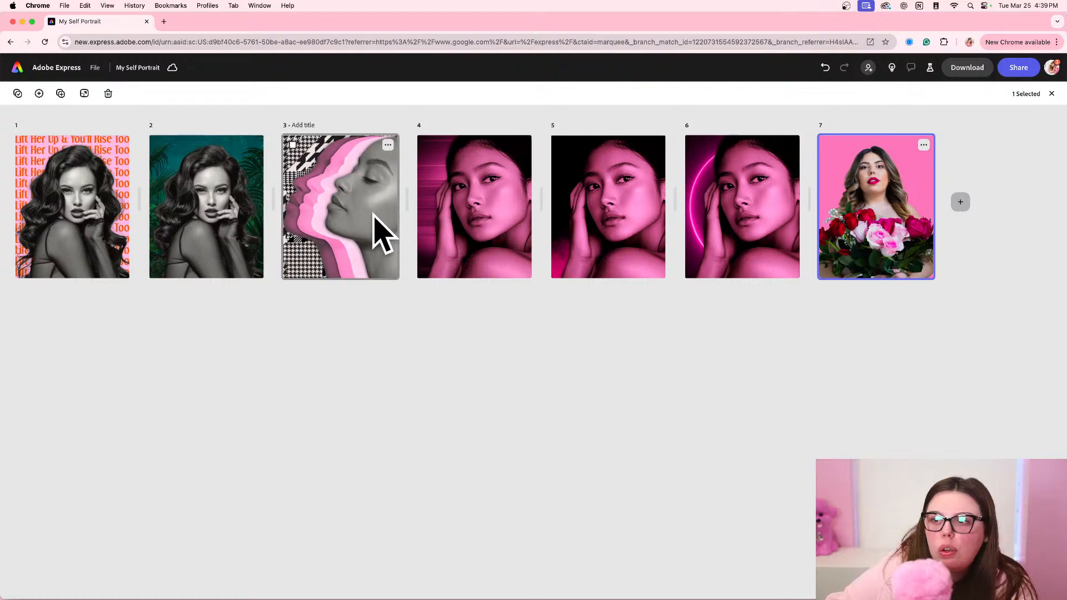
{"action": "double_click", "coordinate": [858, 220]}
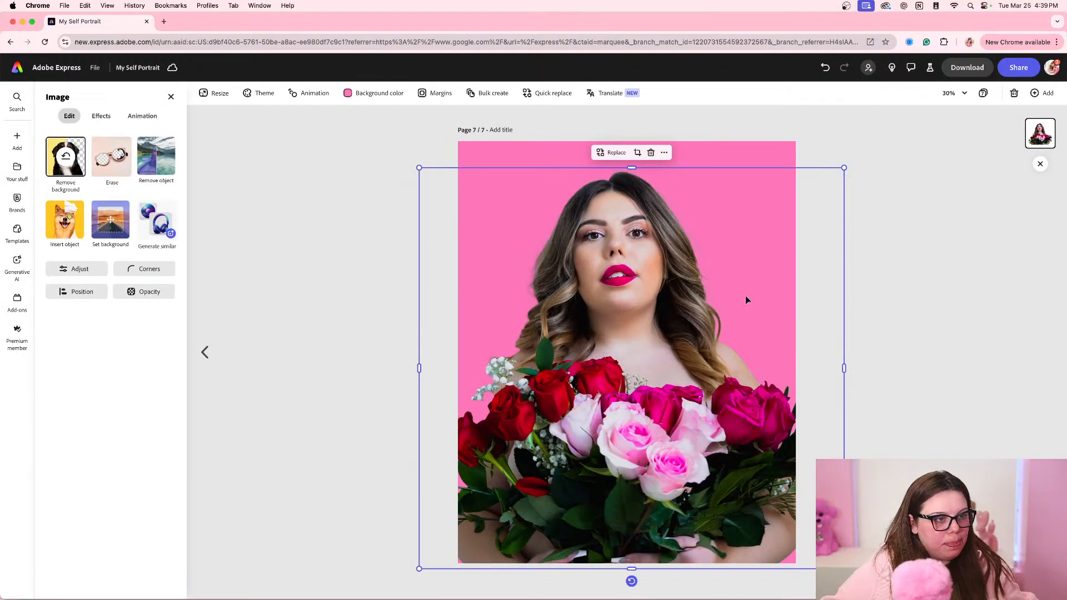
- Duplicate the portrait cutout on page 7 and move the copy aside so the original is partly uncovered
{"action": "key", "text": "super+c"}
{"action": "key", "text": "super+v"}
{"action": "left_click_drag", "start_coordinate": [597, 229], "coordinate": [763, 263]}
- Apply a custom duotone to the rear portrait with orange #FF5700 for both shadows and highlights, making a solid silhouette
{"action": "left_click", "coordinate": [586, 253]}
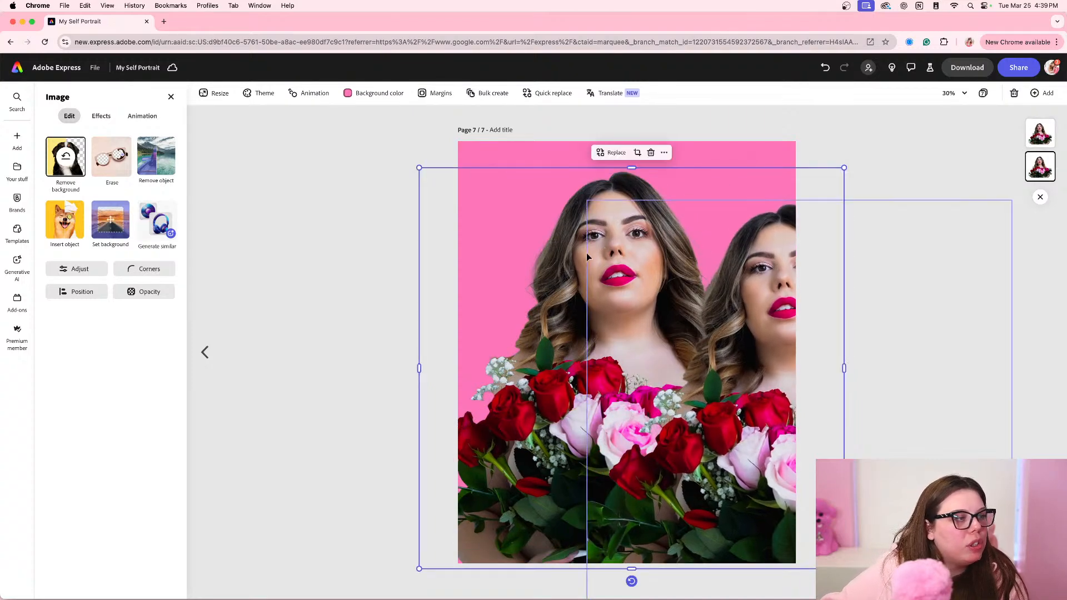
{"action": "left_click", "coordinate": [101, 116]}
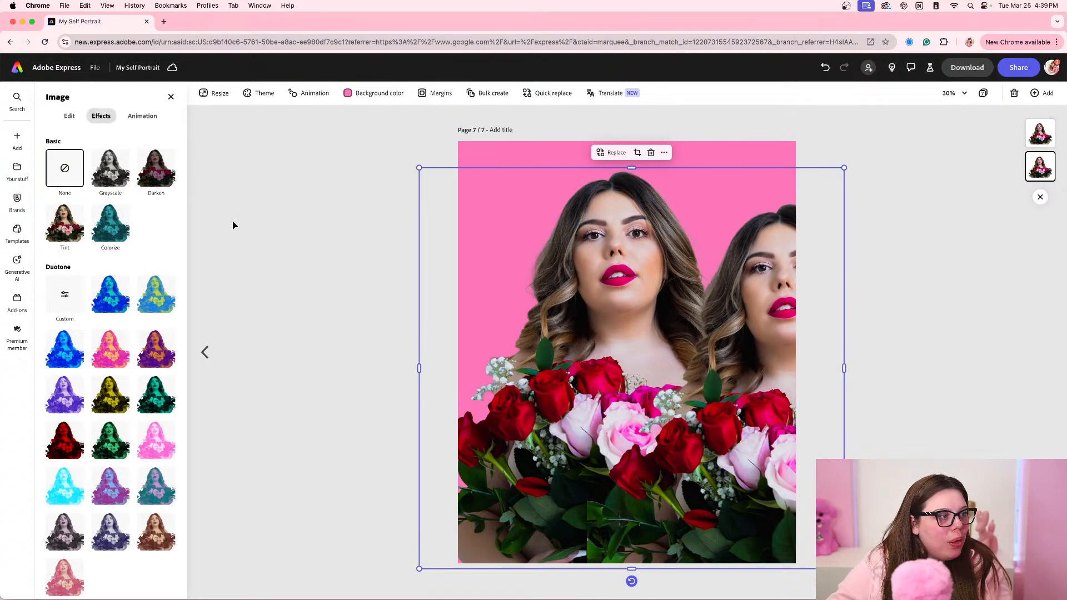
{"action": "left_click", "coordinate": [64, 286]}
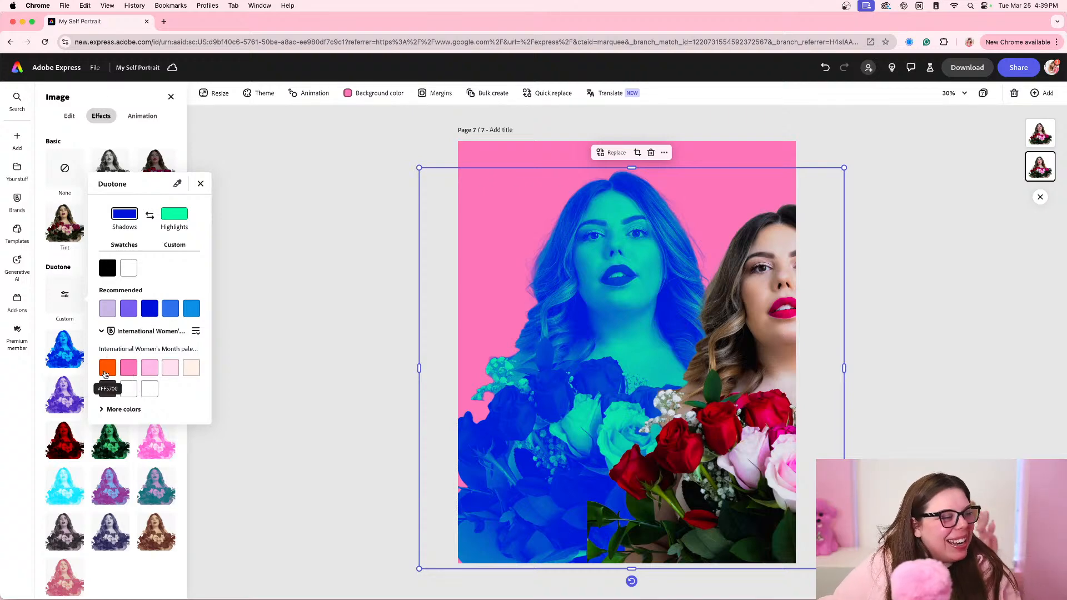
{"action": "left_click", "coordinate": [107, 368]}
{"action": "left_click", "coordinate": [176, 215]}
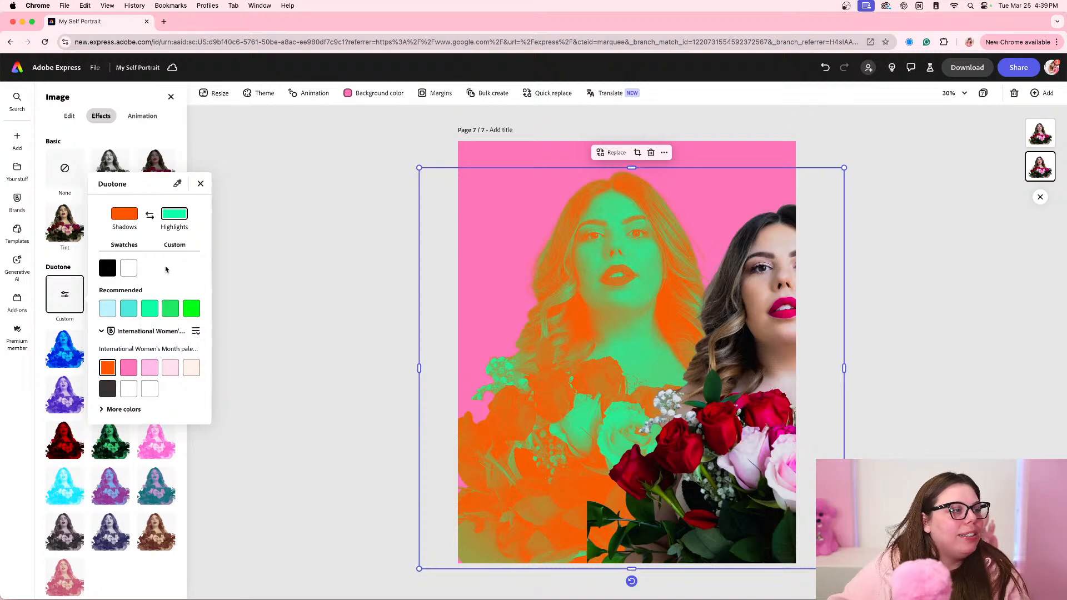
{"action": "left_click", "coordinate": [107, 367]}
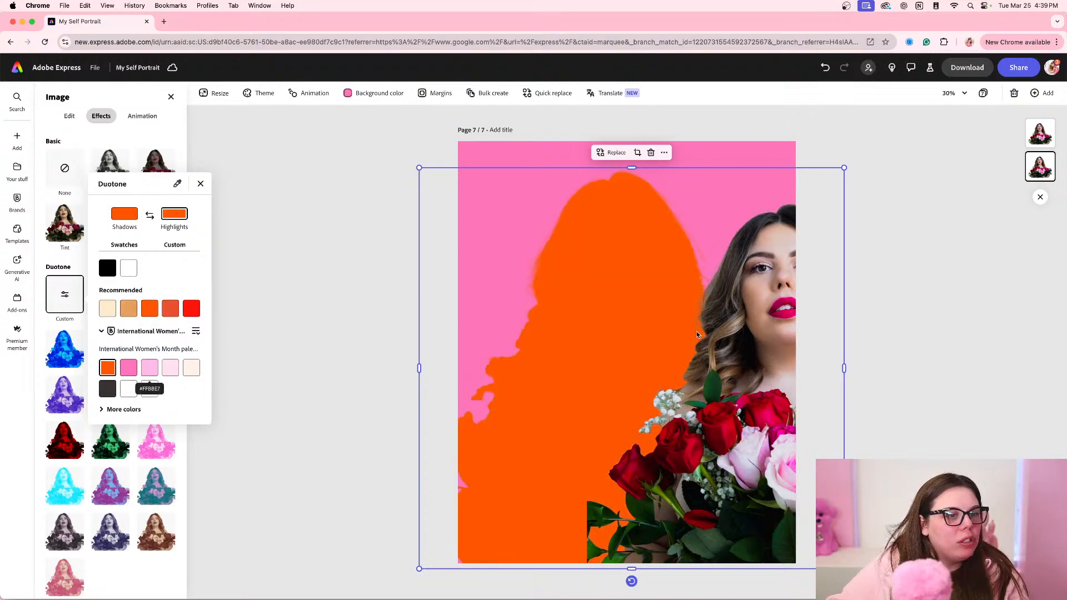
{"action": "left_click", "coordinate": [271, 260]}
{"action": "left_click", "coordinate": [278, 257]}
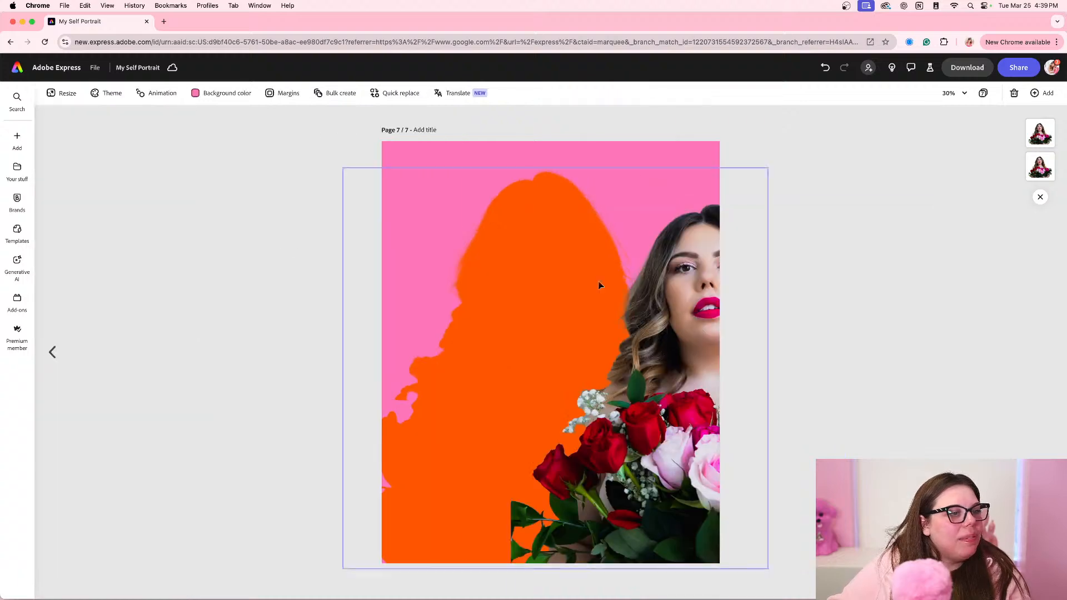
- Move the full-color portrait over the orange silhouette, offset to leave an orange rim on its left side, and nudge both layers slightly upward
{"action": "left_click_drag", "start_coordinate": [694, 342], "coordinate": [617, 310]}
{"action": "left_click", "coordinate": [334, 277]}
{"action": "left_click_drag", "start_coordinate": [331, 275], "coordinate": [647, 335]}
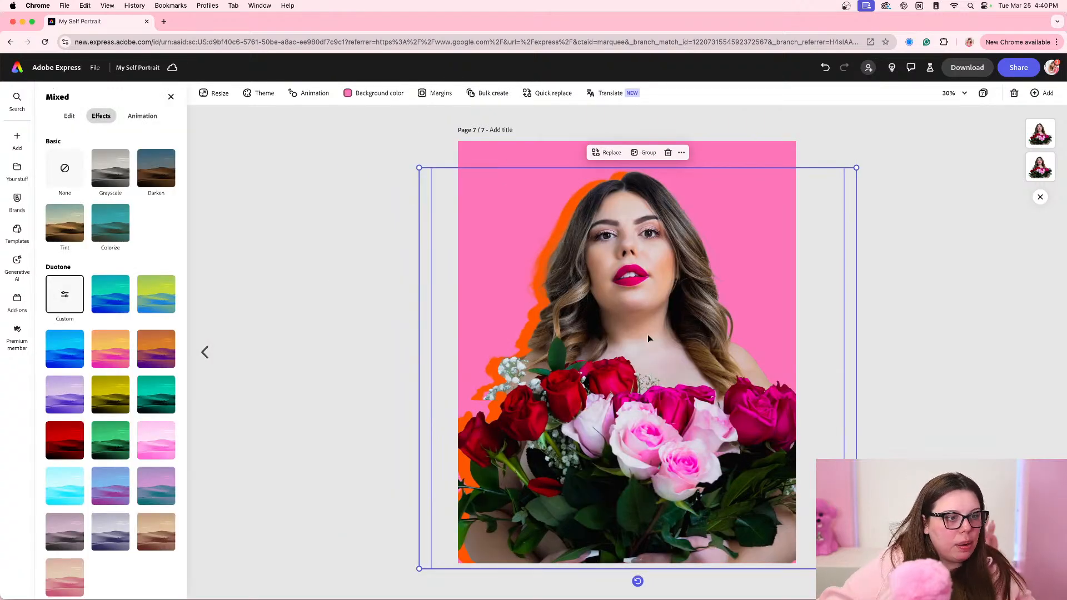
{"action": "mouse_move", "coordinate": [648, 335]}
{"action": "left_mouse_down"}
{"action": "mouse_move", "coordinate": [658, 333]}
{"action": "mouse_move", "coordinate": [643, 333]}
{"action": "left_mouse_up"}
{"action": "left_click", "coordinate": [889, 327]}
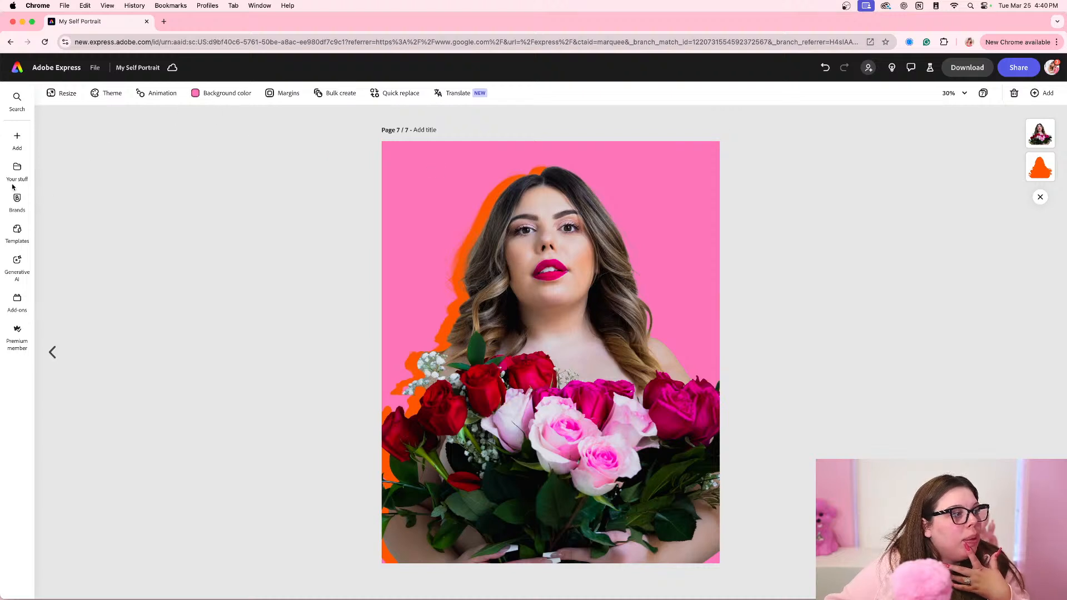
- Open the library of ready-made backgrounds for page 7
{"action": "left_click", "coordinate": [17, 139]}
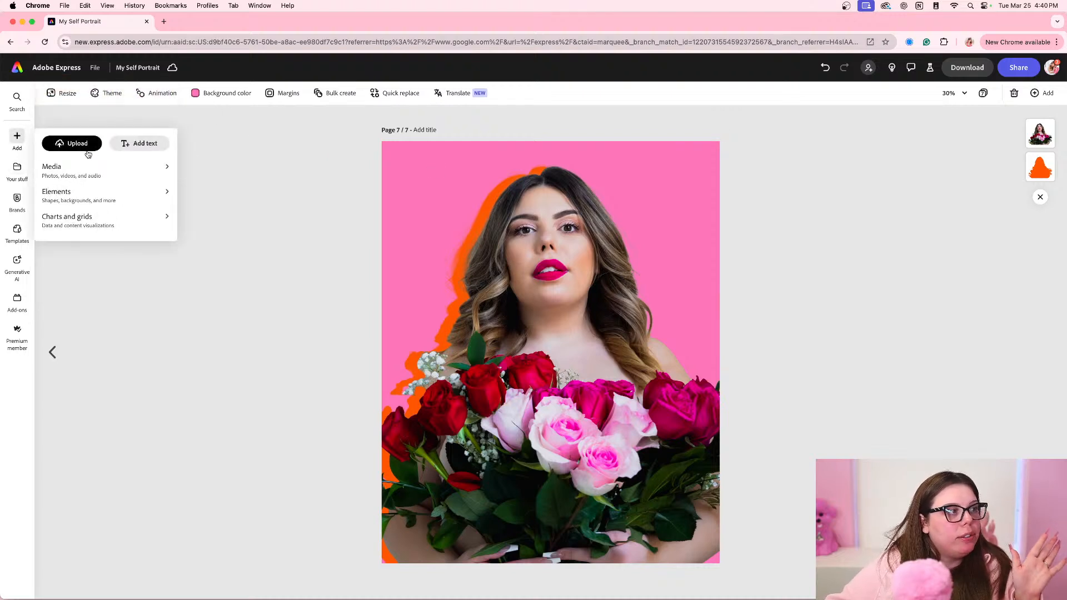
{"action": "left_click", "coordinate": [88, 194]}
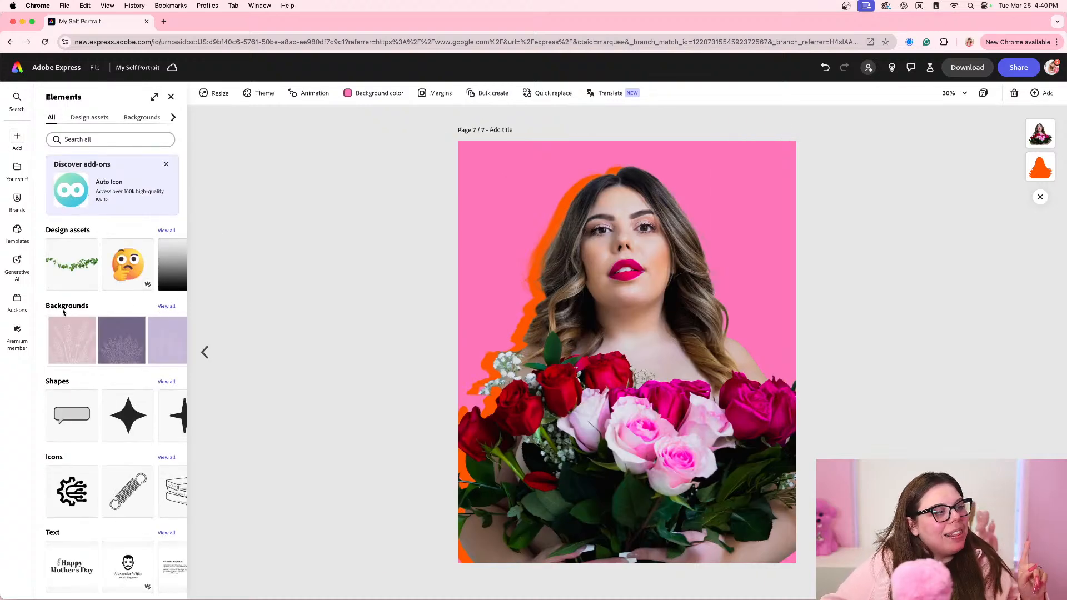
{"action": "left_click", "coordinate": [17, 134]}
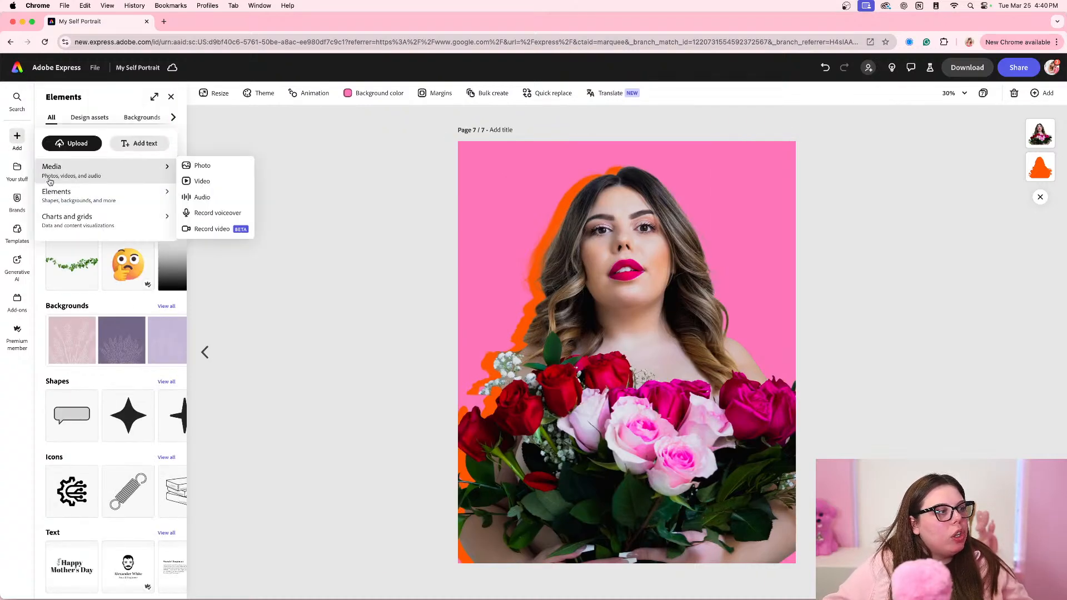
{"action": "mouse_move", "coordinate": [75, 199]}
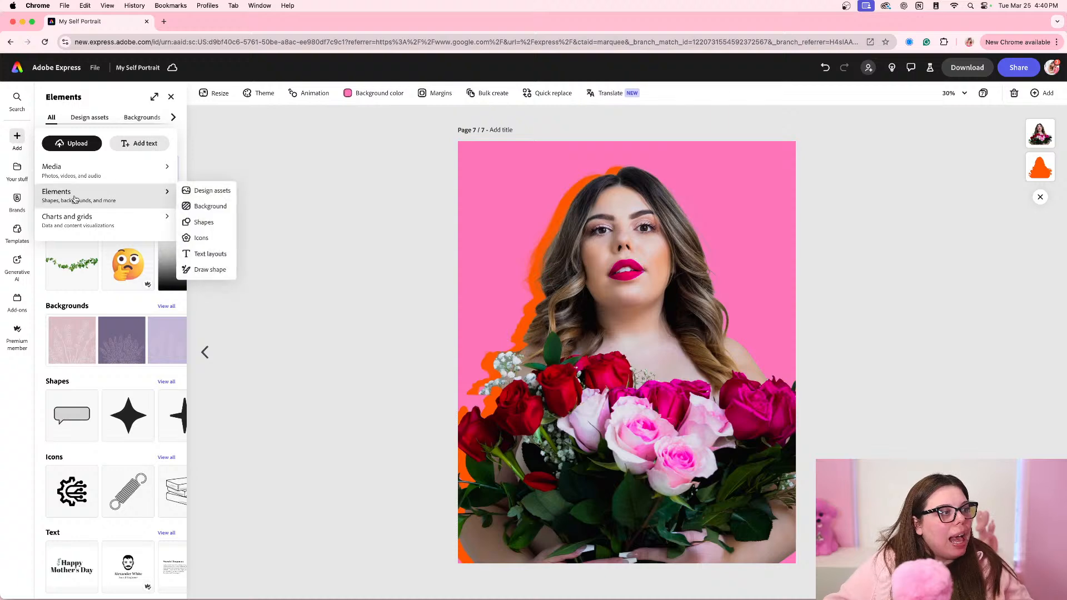
{"action": "left_click", "coordinate": [204, 209]}
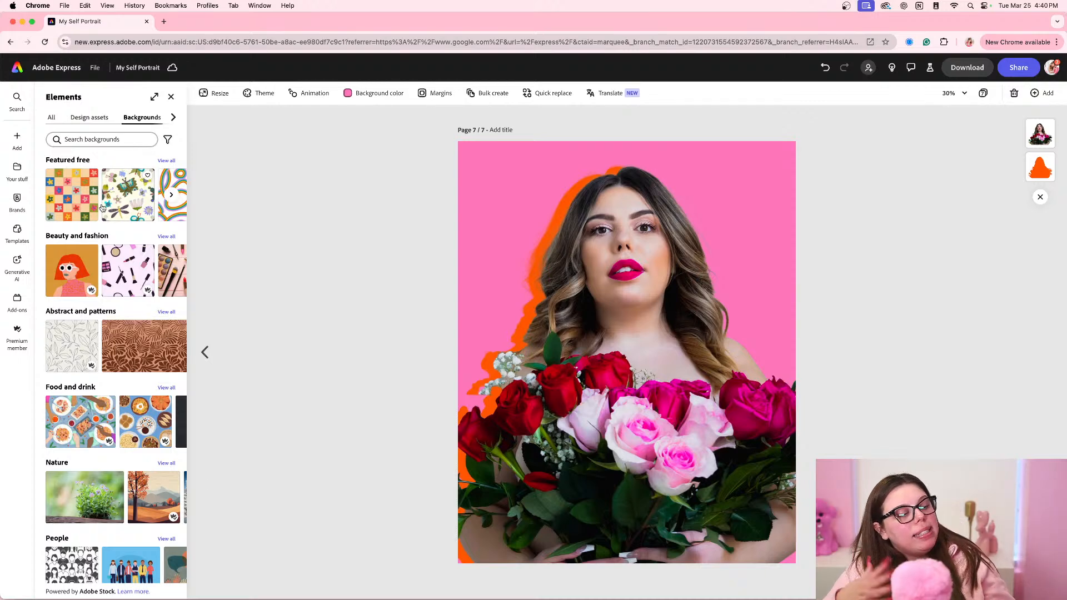
- Review the example designs in the overview of all pages for background ideas and return to page 7
{"action": "left_click", "coordinate": [86, 140]}
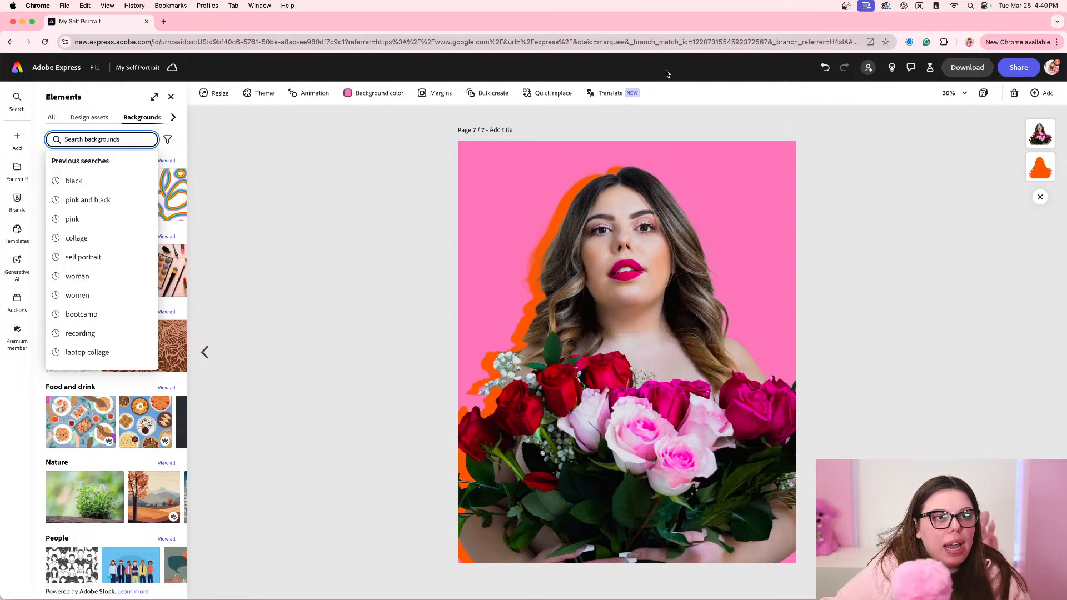
{"action": "left_click", "coordinate": [982, 93]}
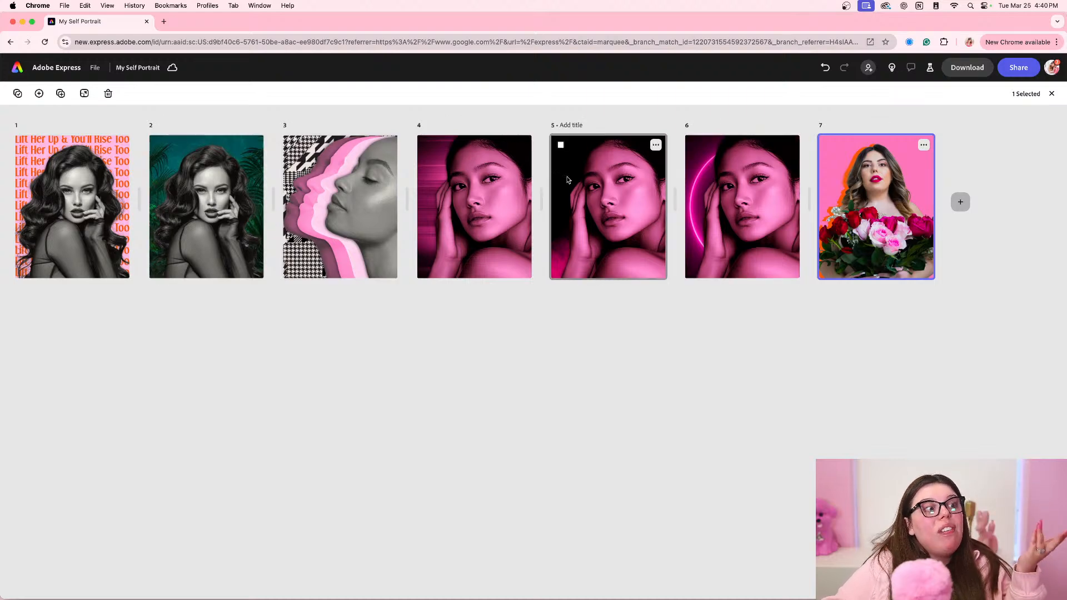
{"action": "double_click", "coordinate": [819, 168]}
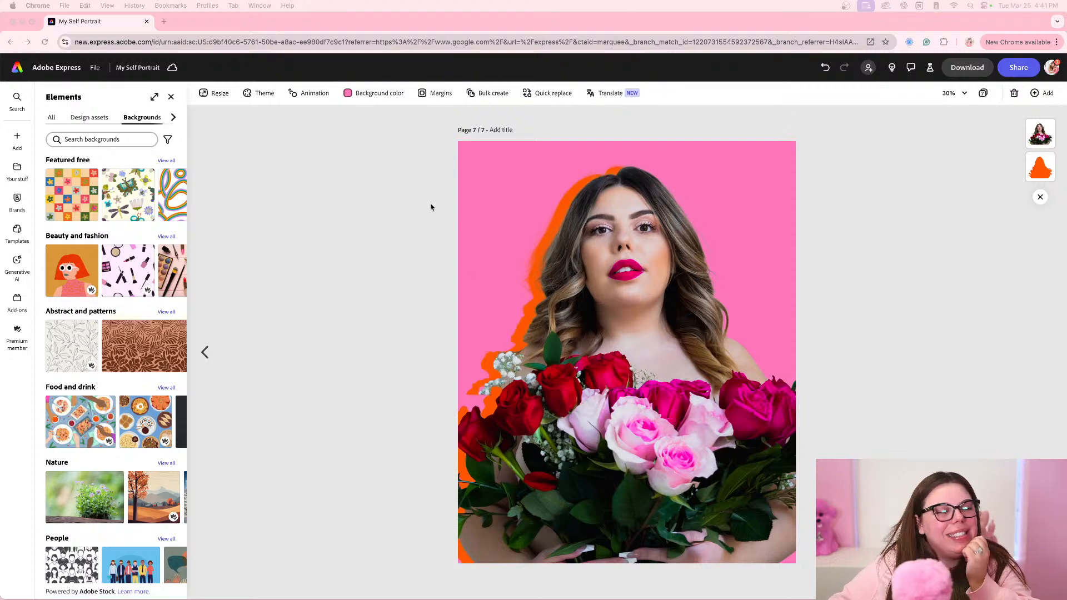
- Search the background library for "pink and orange"
{"action": "left_click", "coordinate": [126, 141]}
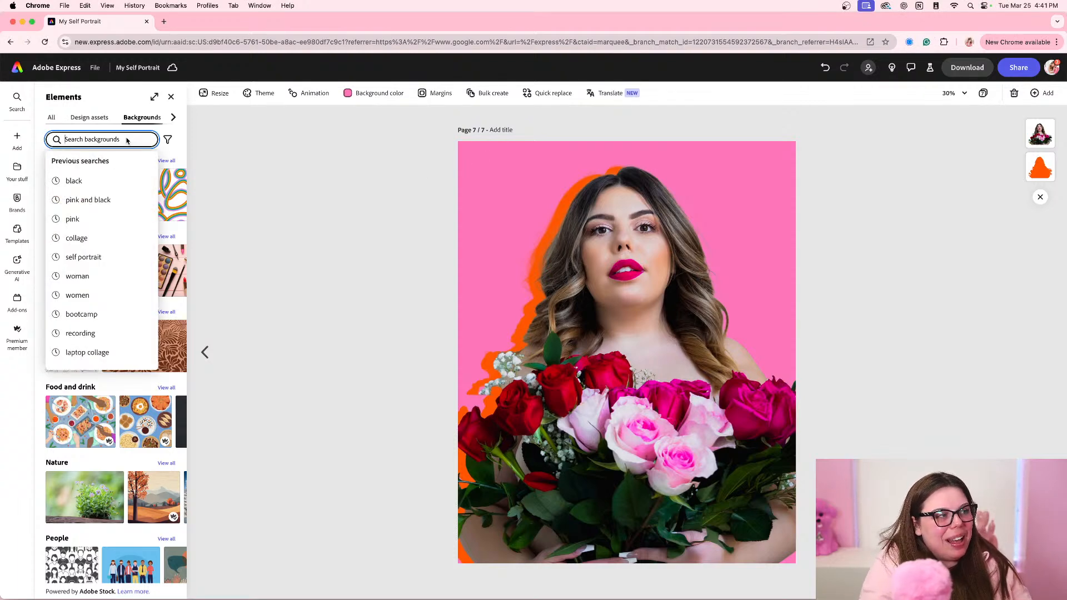
{"action": "type", "text": "pink"}
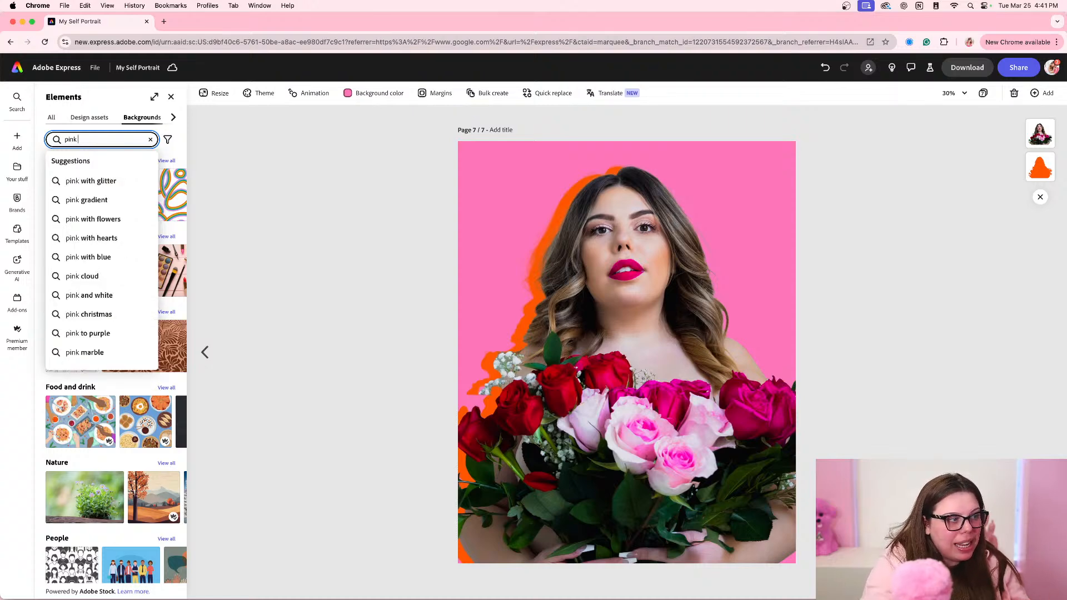
{"action": "type", "text": " and organ"}
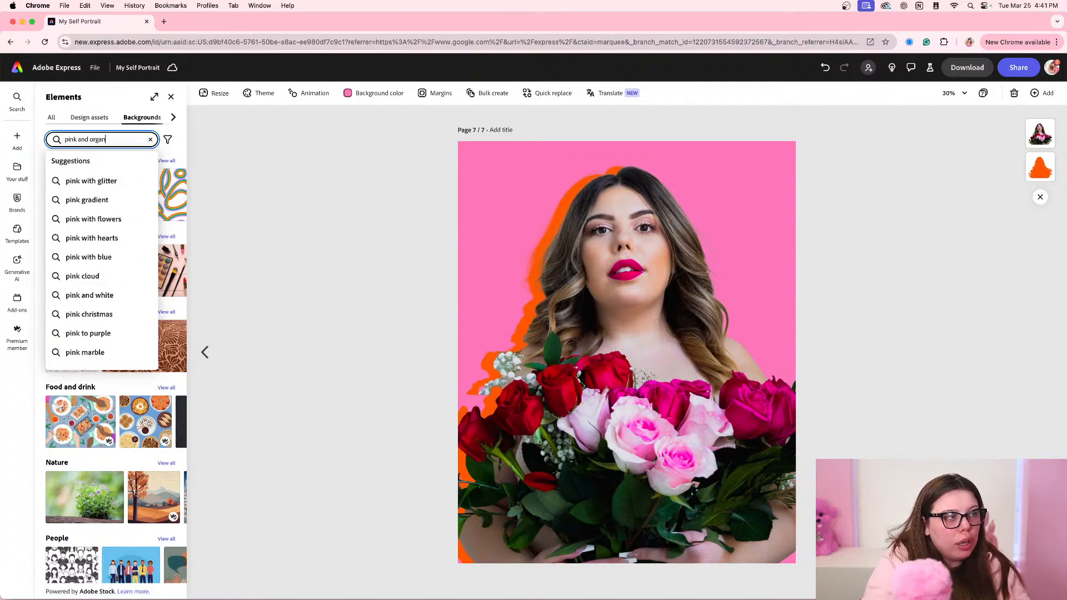
{"action": "key", "text": "BackSpace"}
{"action": "key", "text": "BackSpace"}
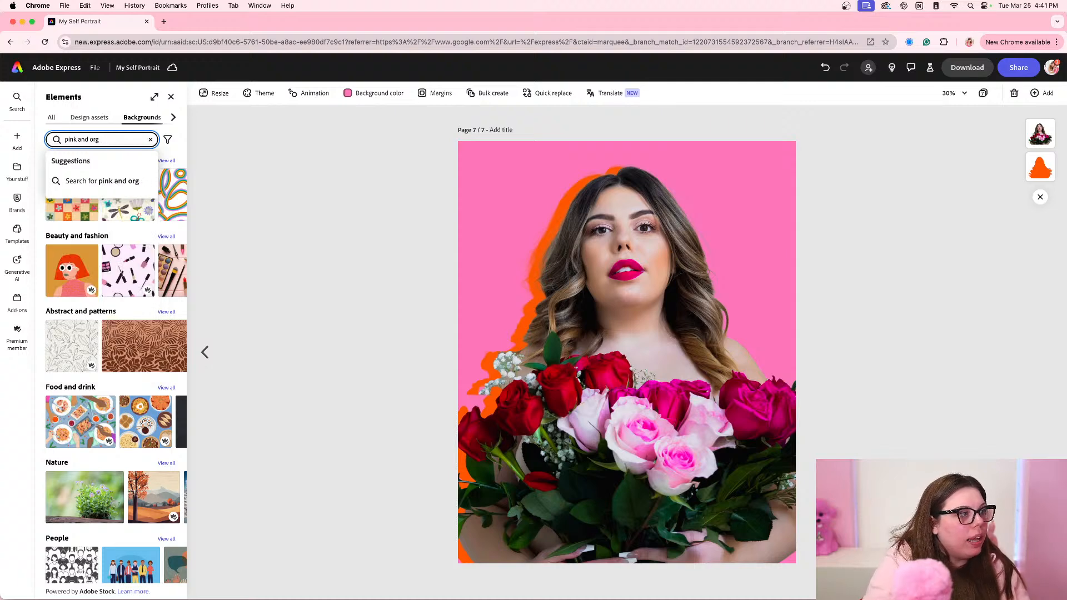
{"action": "type", "text": "nge"}
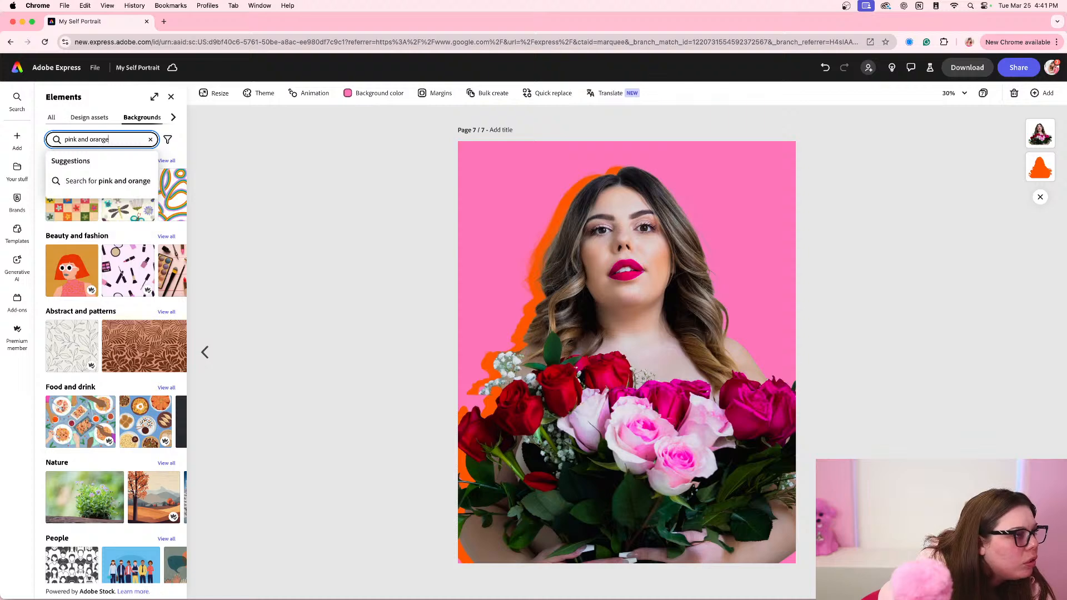
{"action": "key", "text": "Return"}
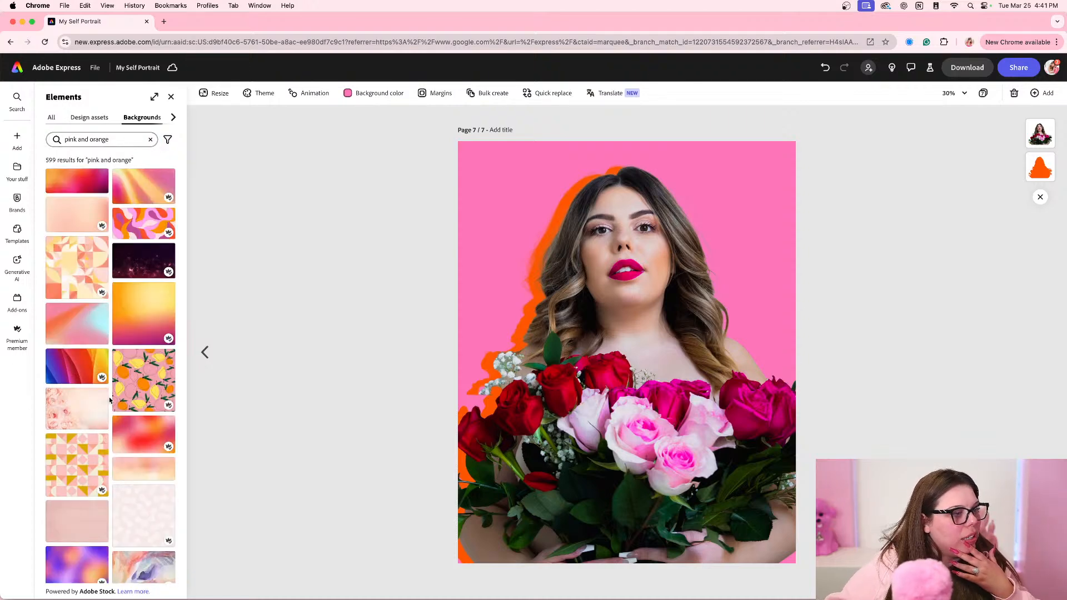
- Try the pink-and-orange smiley daisy checkerboard and the magenta-to-orange halftone gradient as page 7's background
{"action": "scroll", "coordinate": [83, 411], "scroll_direction": "down", "scroll_amount": 10}
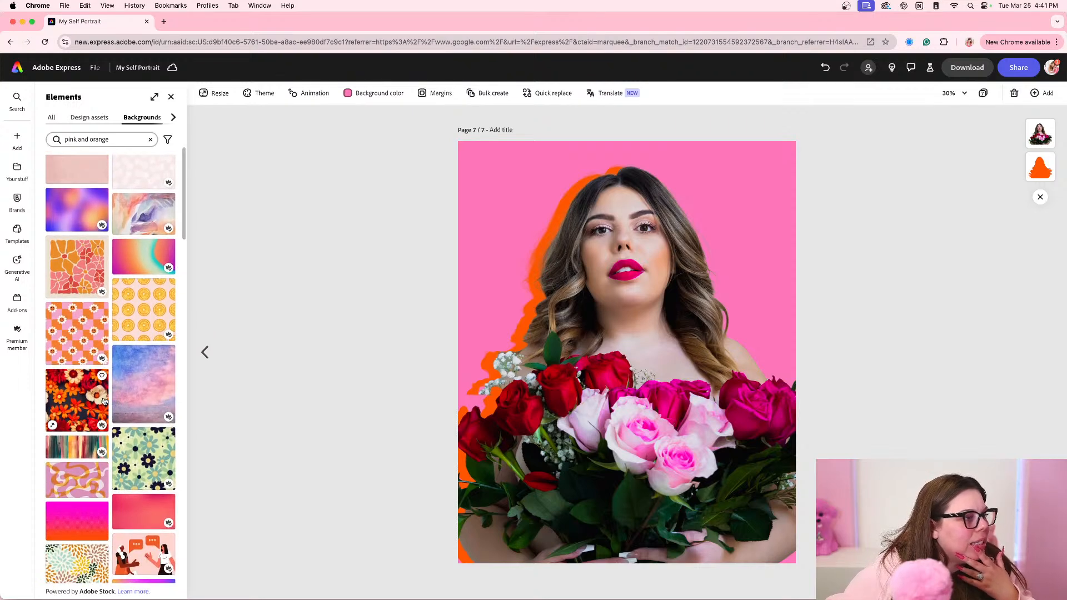
{"action": "scroll", "coordinate": [88, 361], "scroll_direction": "down", "scroll_amount": 1}
{"action": "left_click", "coordinate": [70, 279]}
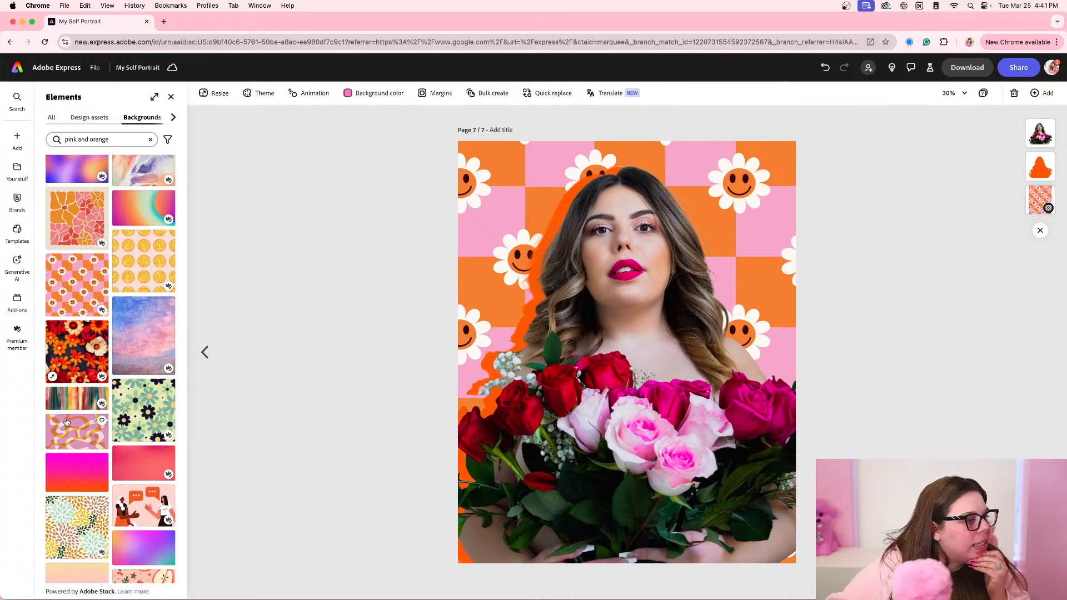
{"action": "scroll", "coordinate": [67, 422], "scroll_direction": "down", "scroll_amount": 3}
{"action": "left_click", "coordinate": [68, 425]}
{"action": "left_click", "coordinate": [73, 389]}
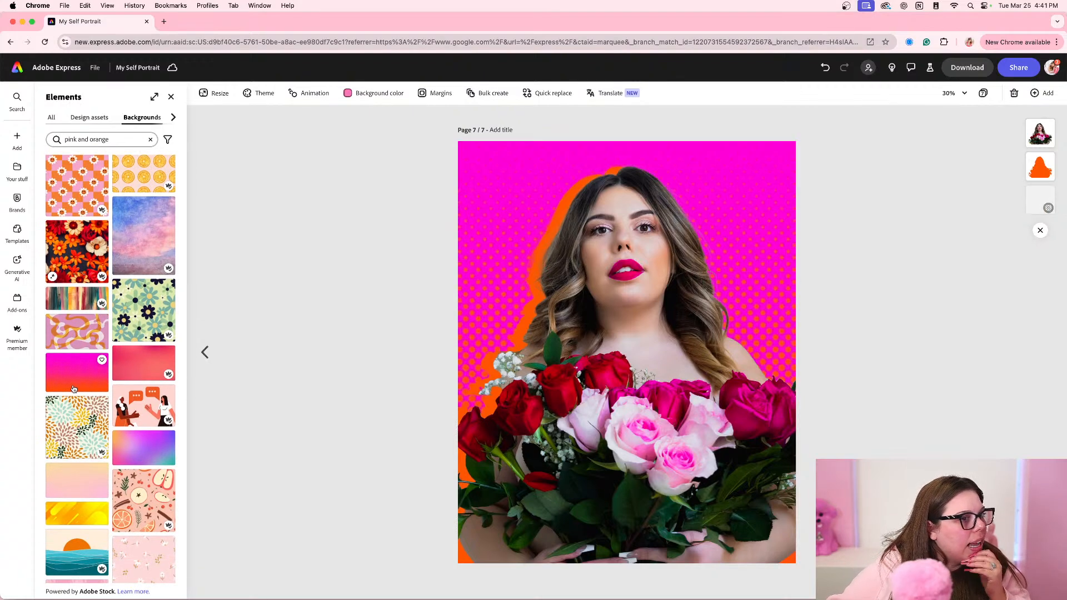
- Try the pink-and-orange diamond flower pattern and the orange scallop pattern as page 7's background
{"action": "scroll", "coordinate": [73, 389], "scroll_direction": "down", "scroll_amount": 4}
{"action": "scroll", "coordinate": [74, 388], "scroll_direction": "down", "scroll_amount": 6}
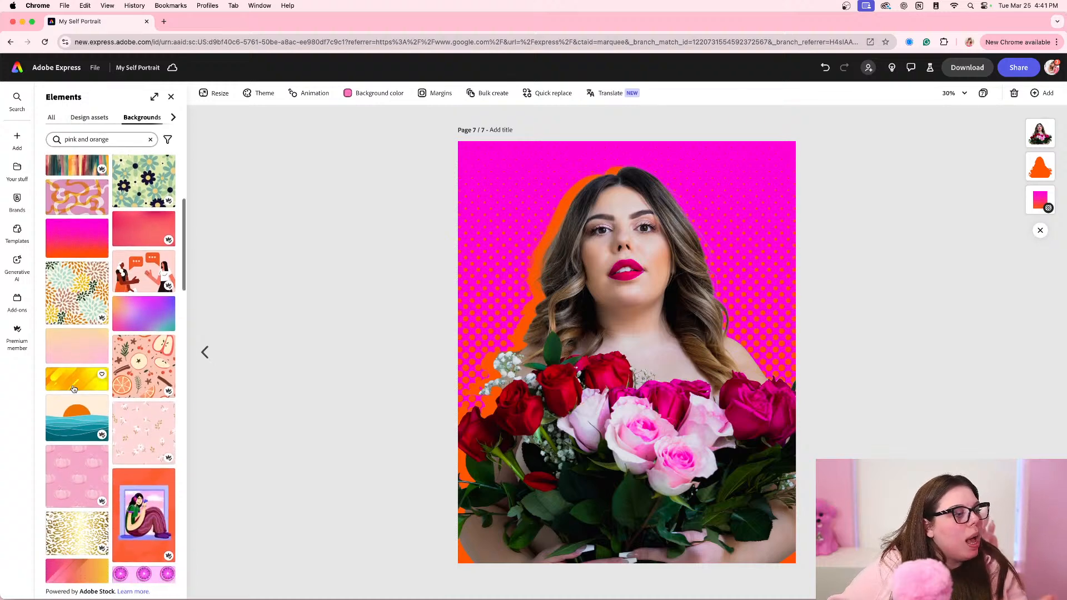
{"action": "scroll", "coordinate": [73, 388], "scroll_direction": "down", "scroll_amount": 4}
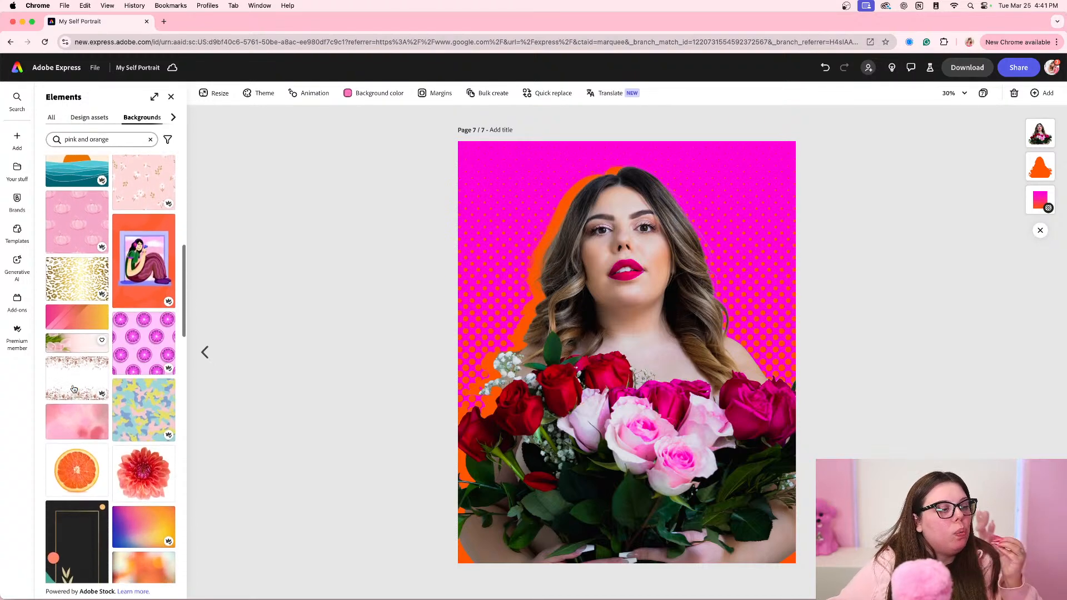
{"action": "scroll", "coordinate": [73, 388], "scroll_direction": "down", "scroll_amount": 3}
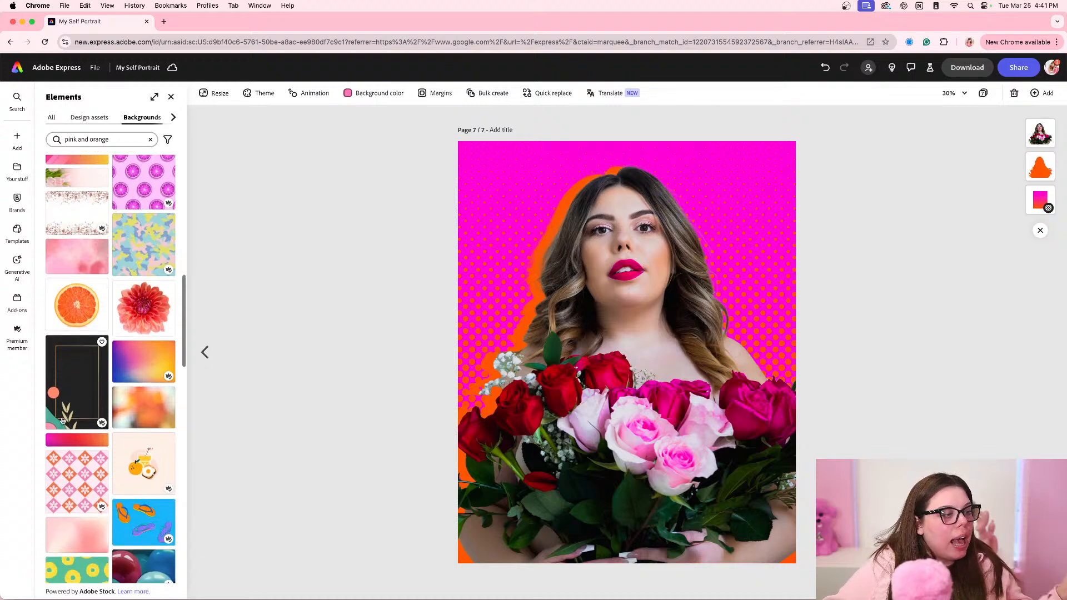
{"action": "left_click", "coordinate": [93, 482]}
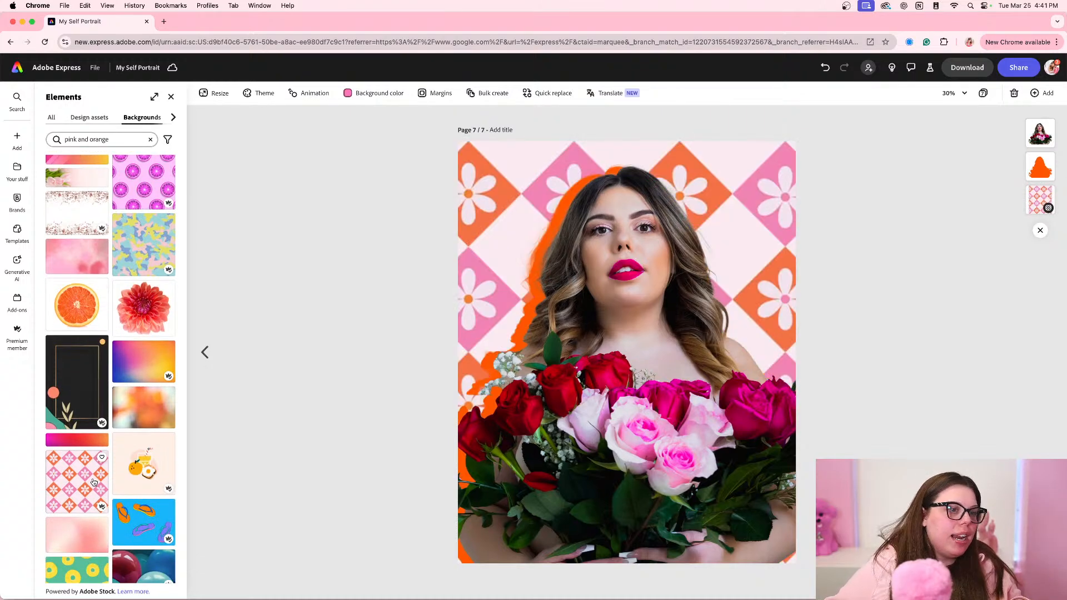
{"action": "scroll", "coordinate": [93, 482], "scroll_direction": "down", "scroll_amount": 10}
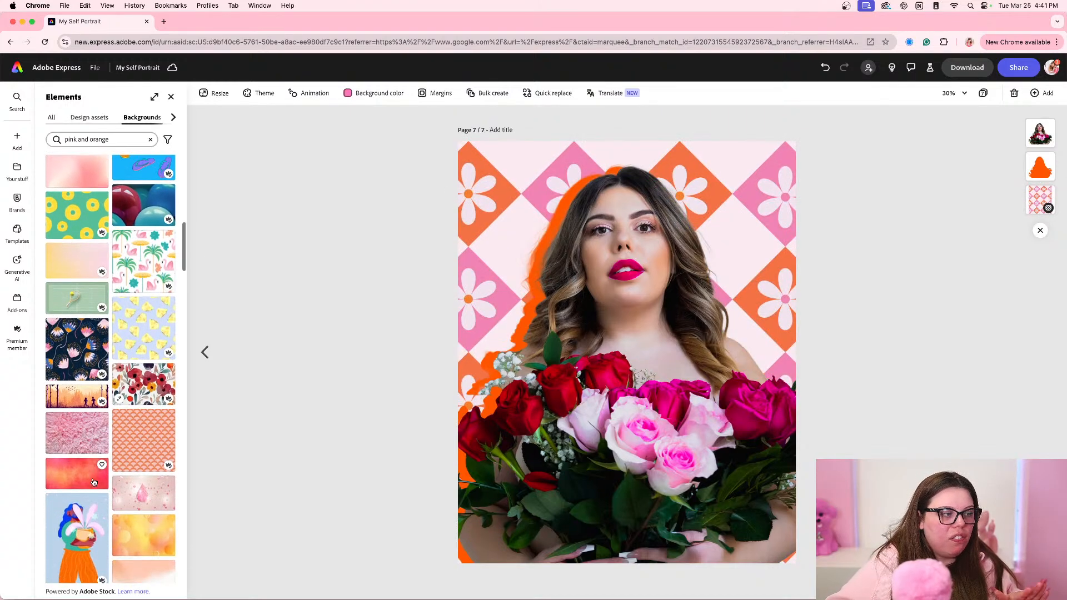
{"action": "left_click", "coordinate": [130, 462]}
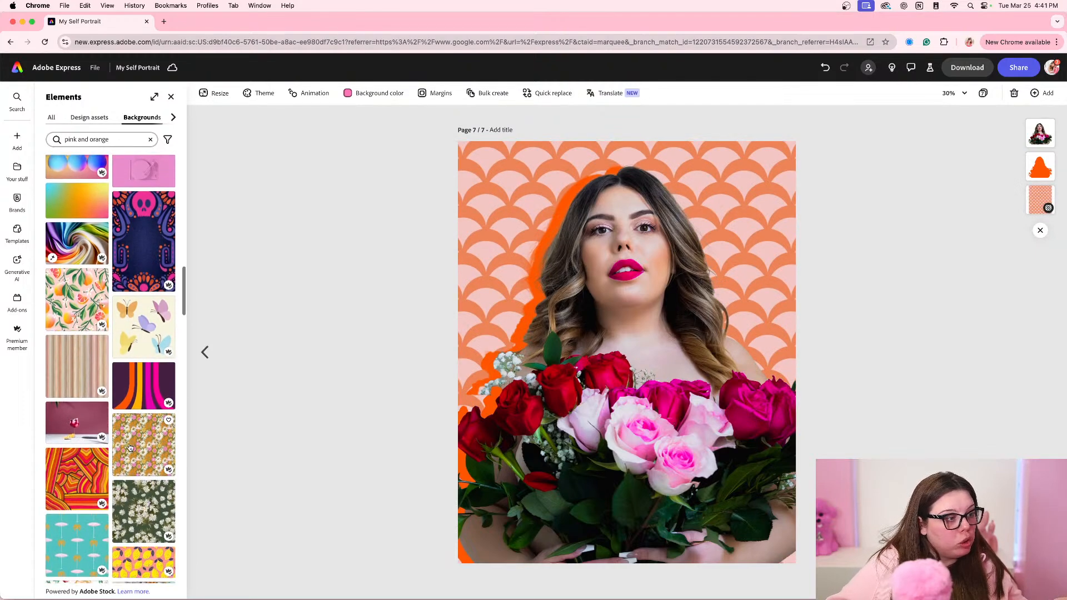
- Try the mottled pink watercolor texture as page 7's background and browse further pink and orange options
{"action": "scroll", "coordinate": [129, 447], "scroll_direction": "down", "scroll_amount": 15}
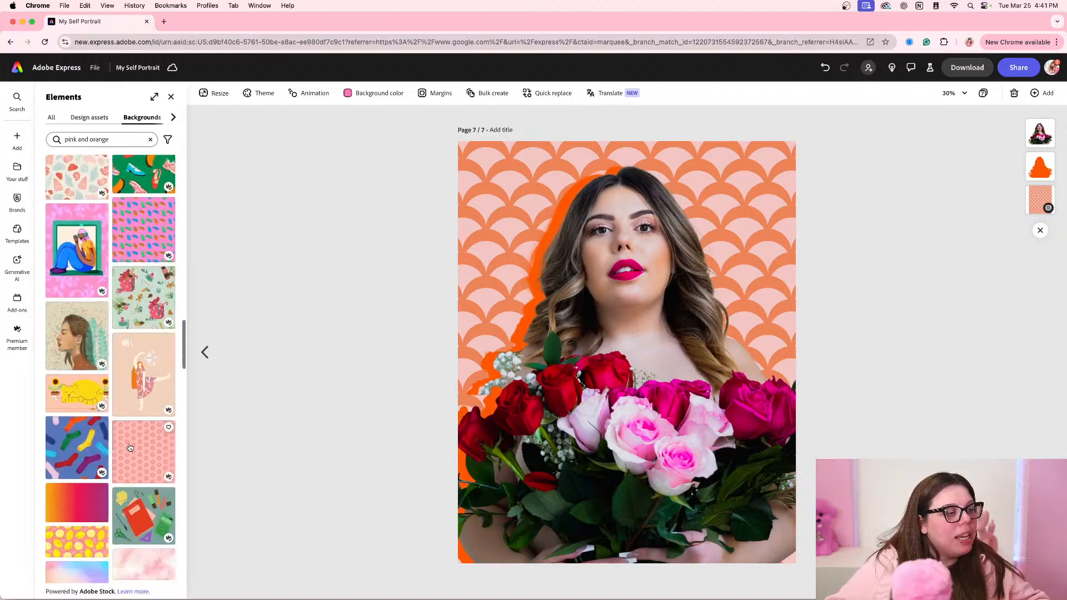
{"action": "scroll", "coordinate": [130, 447], "scroll_direction": "down", "scroll_amount": 10}
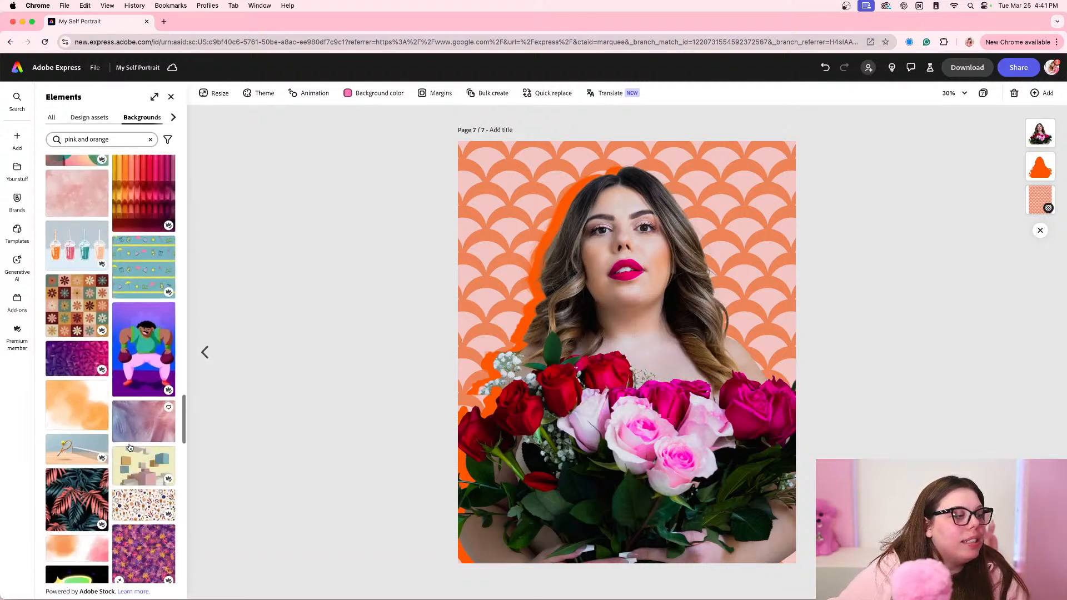
{"action": "scroll", "coordinate": [129, 447], "scroll_direction": "down", "scroll_amount": 5}
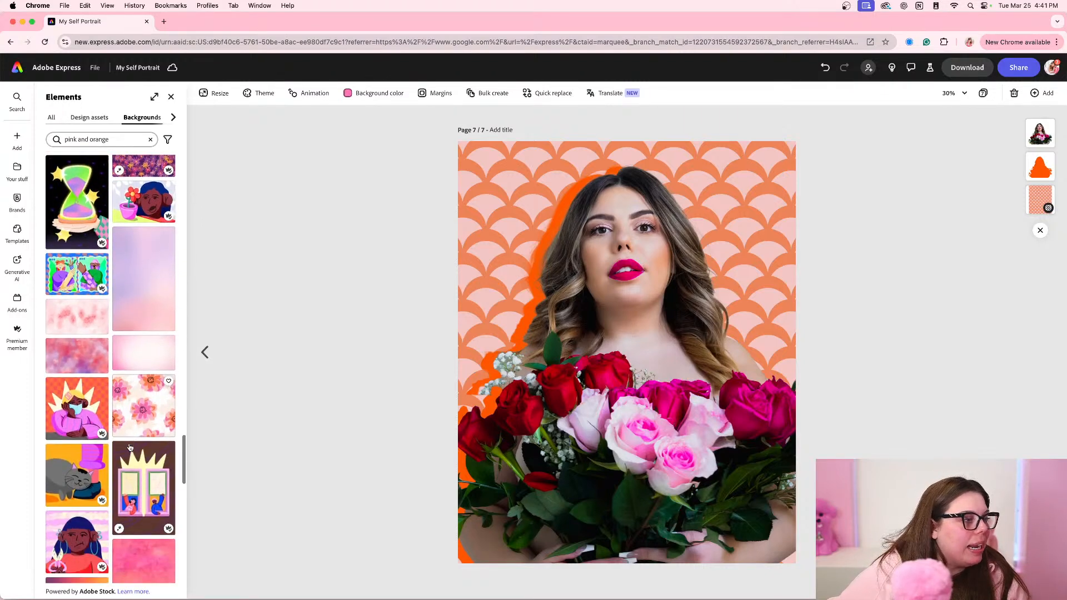
{"action": "left_click", "coordinate": [153, 464]}
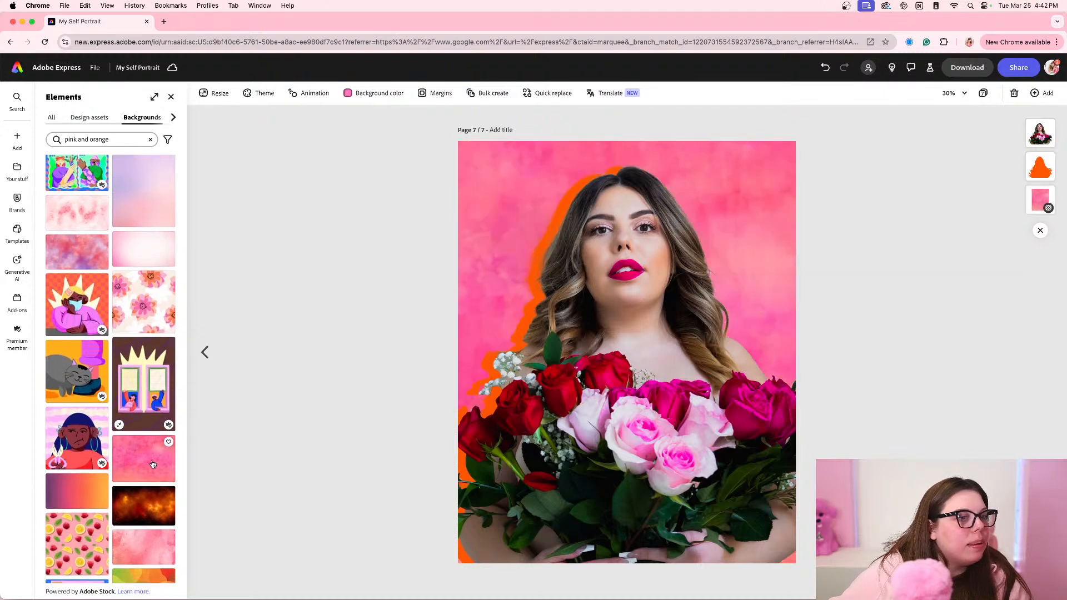
{"action": "scroll", "coordinate": [152, 464], "scroll_direction": "down", "scroll_amount": 10}
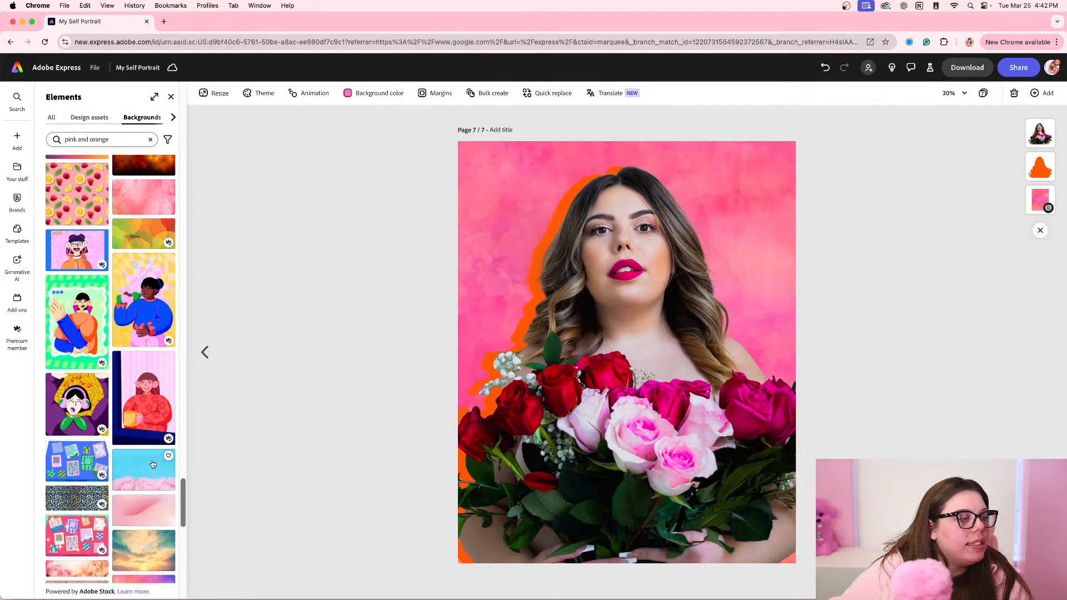
{"action": "scroll", "coordinate": [153, 464], "scroll_direction": "down", "scroll_amount": 10}
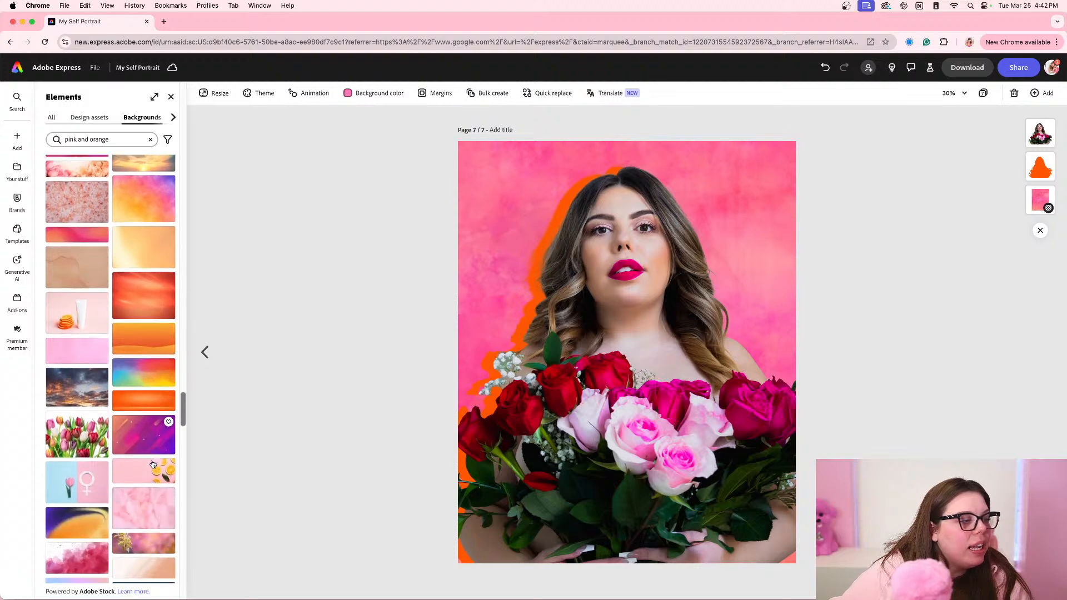
{"action": "scroll", "coordinate": [152, 464], "scroll_direction": "down", "scroll_amount": 3}
- Search the background library for "pink neon light"
{"action": "left_click", "coordinate": [86, 140]}
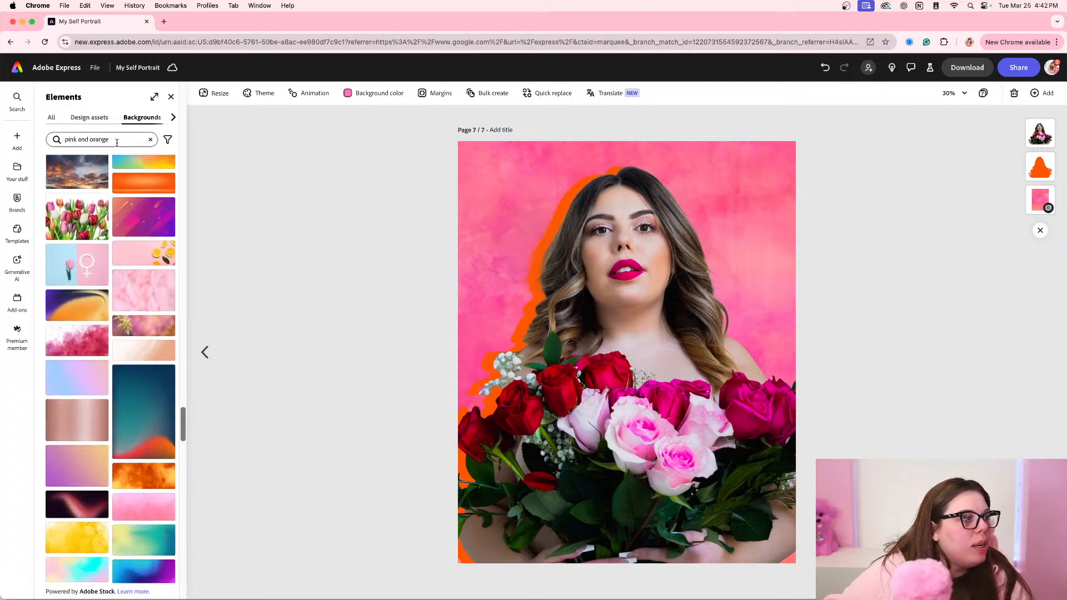
{"action": "left_click", "coordinate": [79, 139]}
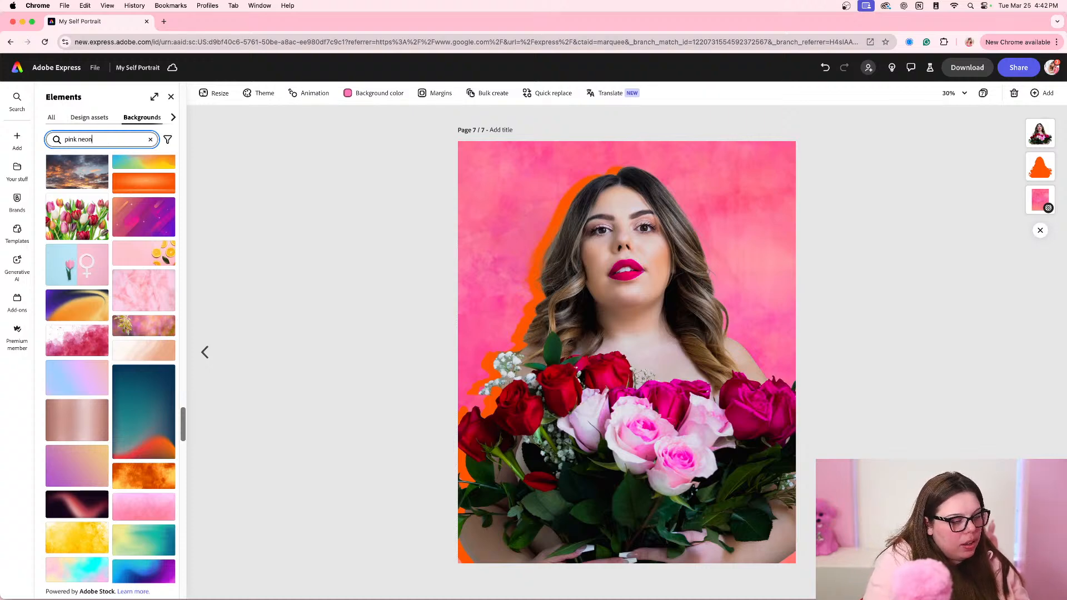
{"action": "key", "text": "Return"}
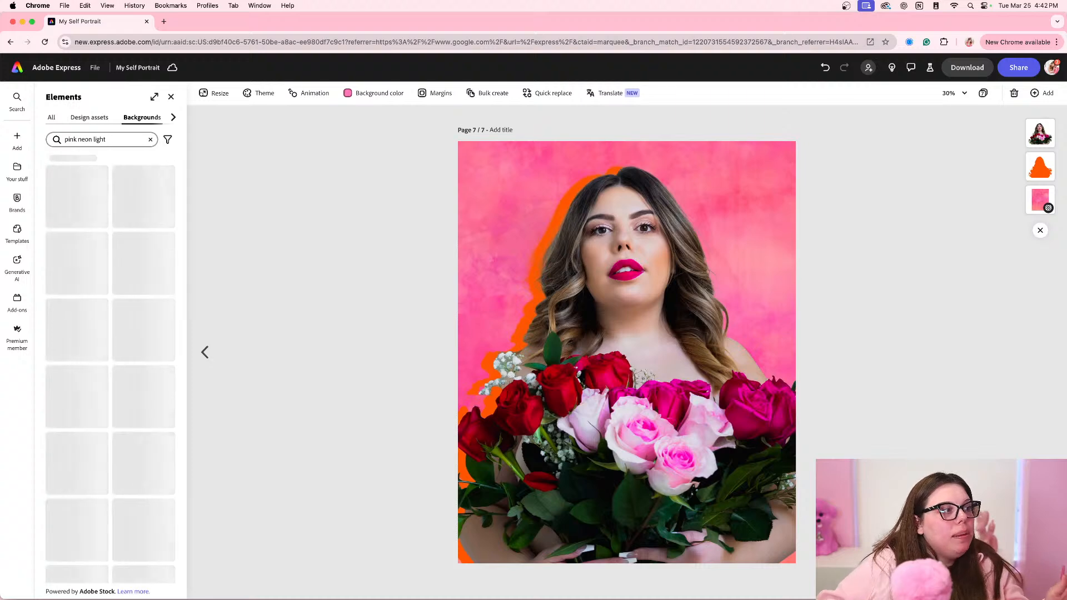
{"action": "scroll", "coordinate": [107, 247], "scroll_direction": "up", "scroll_amount": 3}
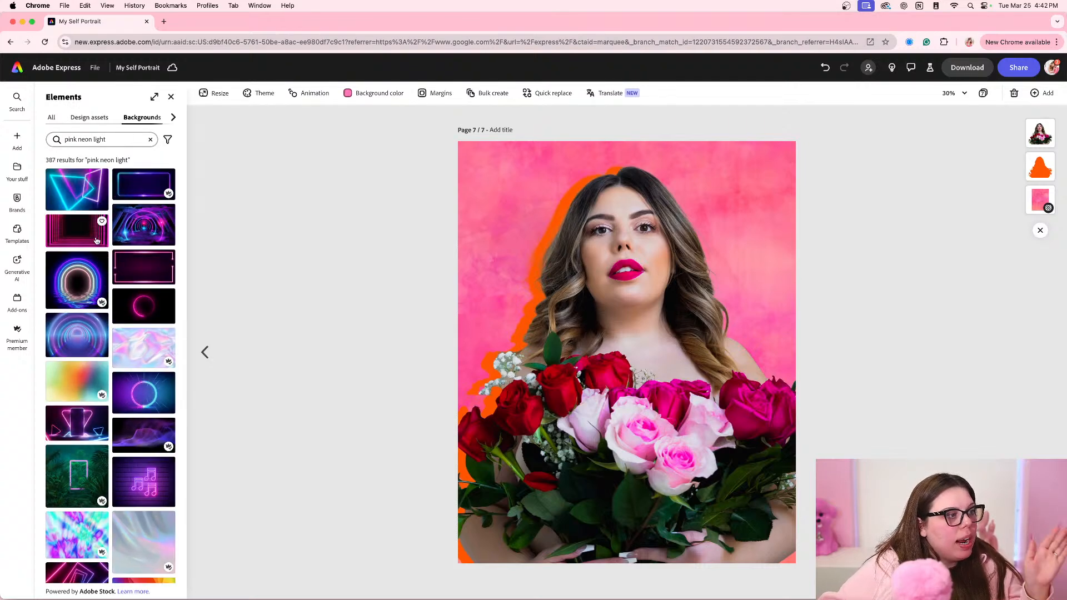
- Apply the black background with pink neon lines to page 7 and shift it left so the glowing stripes show beside the portrait's right side
{"action": "left_click", "coordinate": [91, 236]}
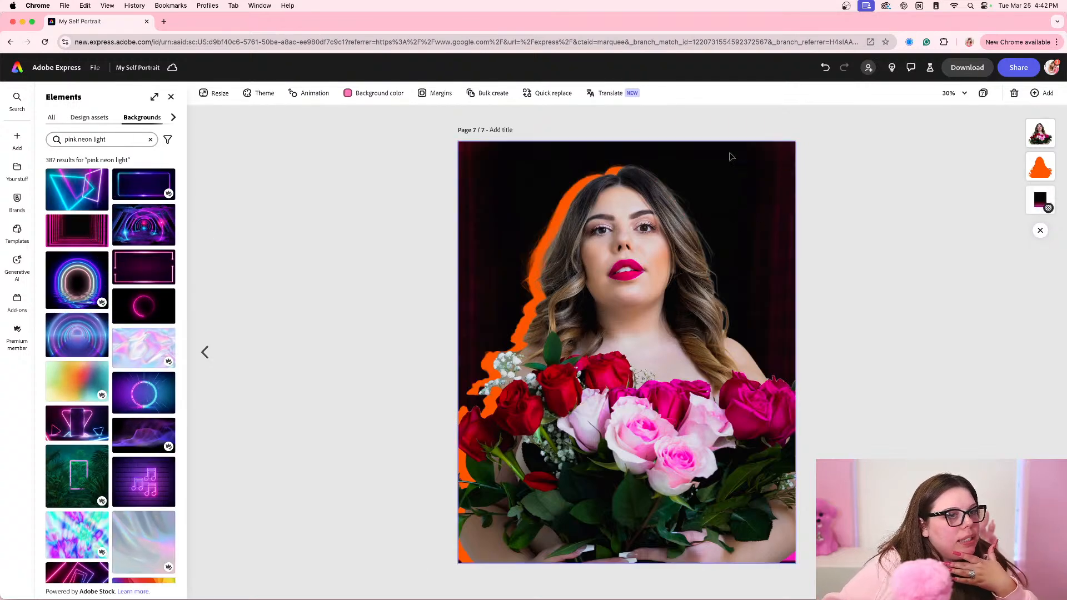
{"action": "left_click_drag", "start_coordinate": [740, 173], "coordinate": [510, 166]}
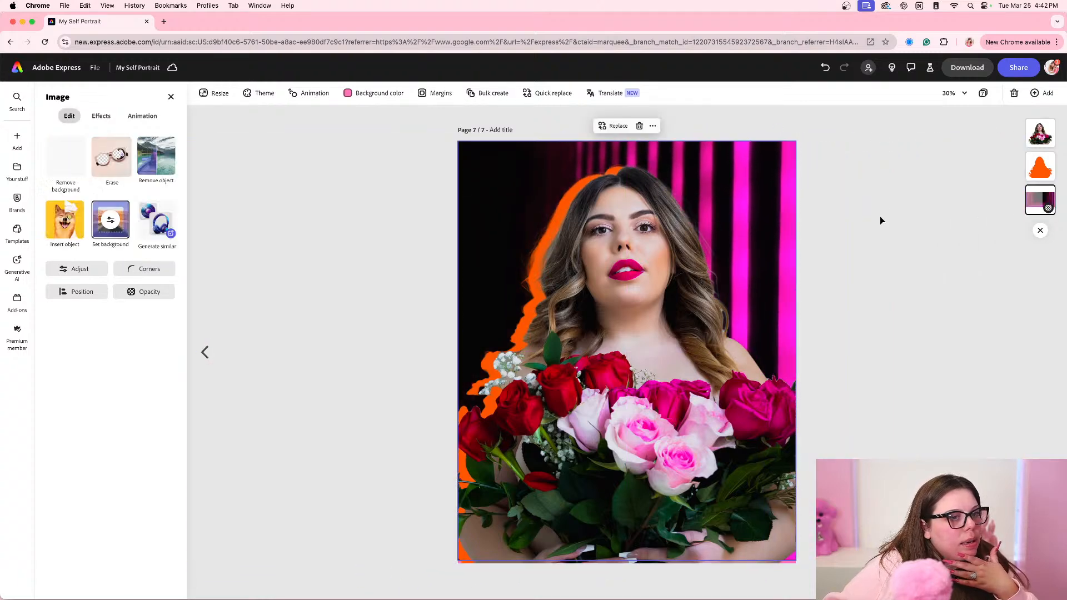
- Try page 7 without the orange silhouette, with the portrait shifted to the page's left side beside the neon stripes
{"action": "left_click", "coordinate": [879, 215]}
{"action": "left_click_drag", "start_coordinate": [594, 262], "coordinate": [675, 262]}
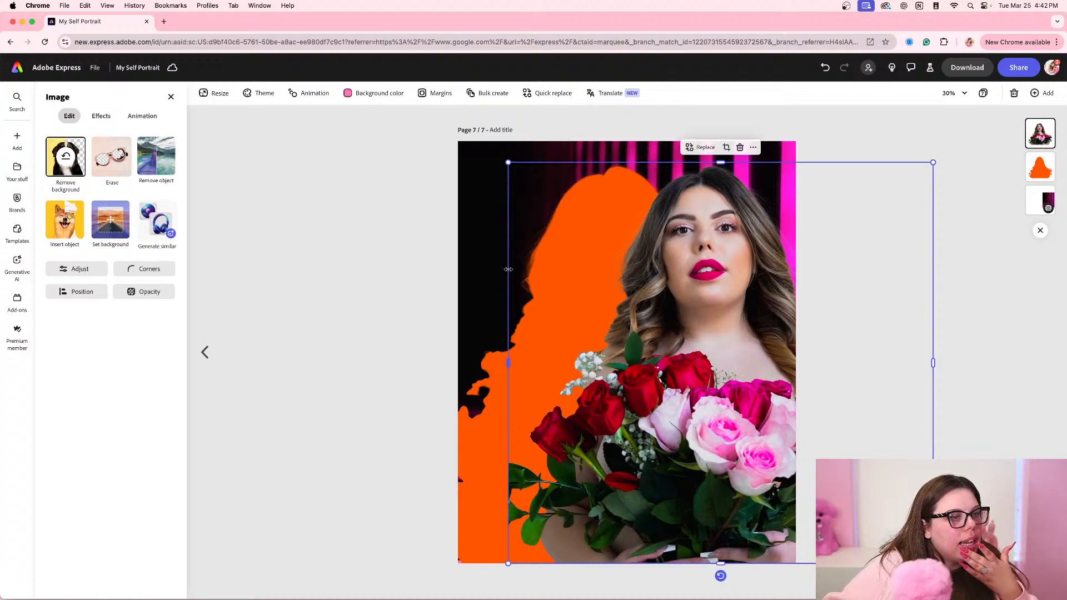
{"action": "left_click", "coordinate": [490, 415]}
{"action": "key", "text": "Delete"}
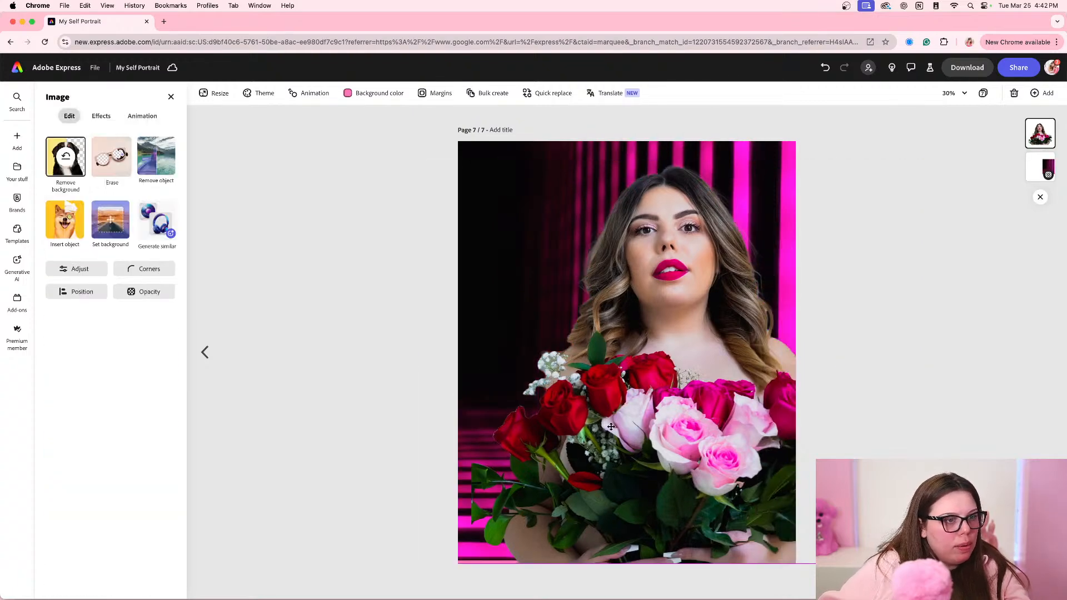
{"action": "left_click_drag", "start_coordinate": [646, 428], "coordinate": [469, 429]}
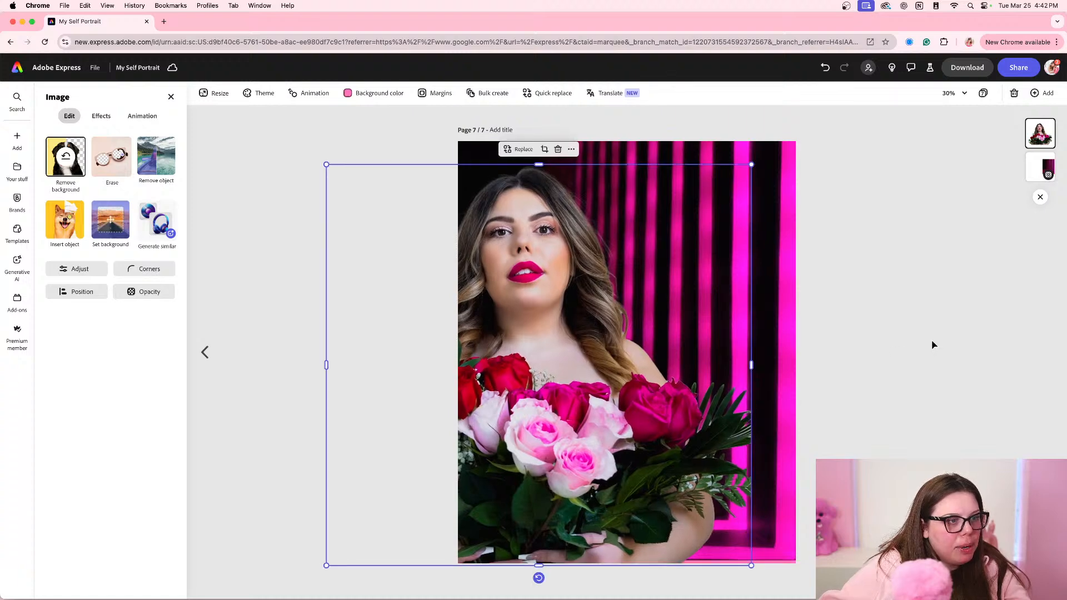
{"action": "left_click", "coordinate": [967, 313]}
{"action": "left_click_drag", "start_coordinate": [508, 365], "coordinate": [506, 368]}
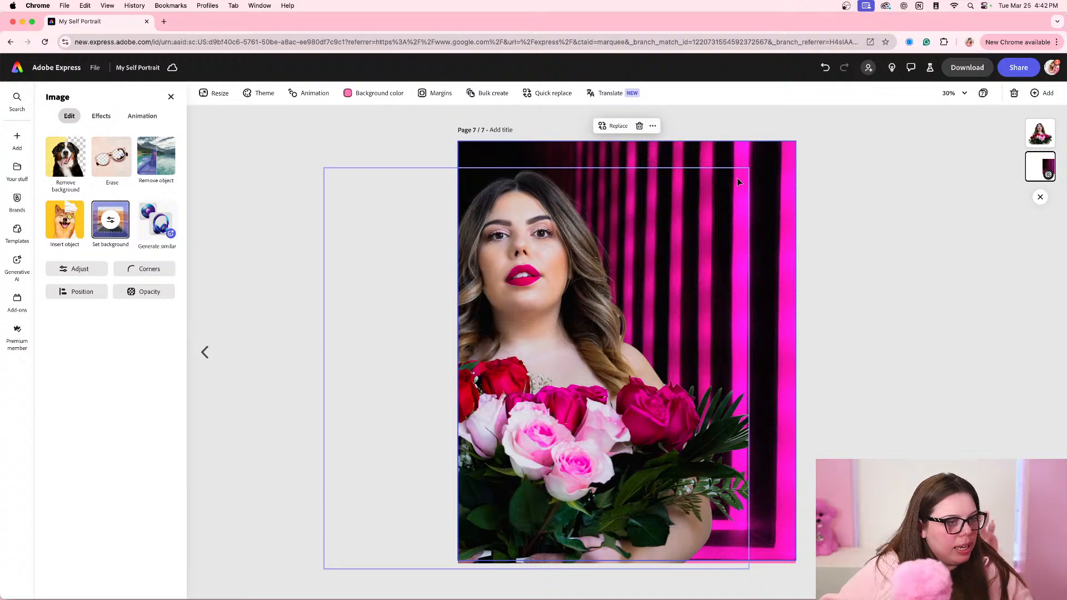
- Undo the portrait moves and the silhouette deletion on page 7
{"action": "key", "text": "super+z"}
{"action": "key", "text": "super+z"}
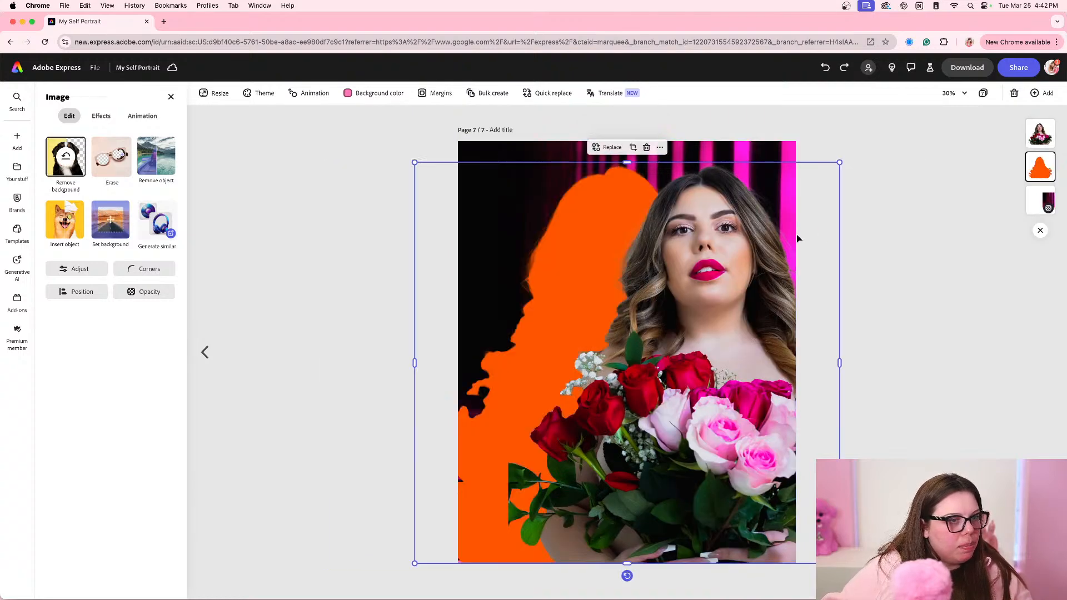
{"action": "key", "text": "super+z"}
- Duplicate page 7 from the overview of all pages
{"action": "left_click", "coordinate": [983, 93]}
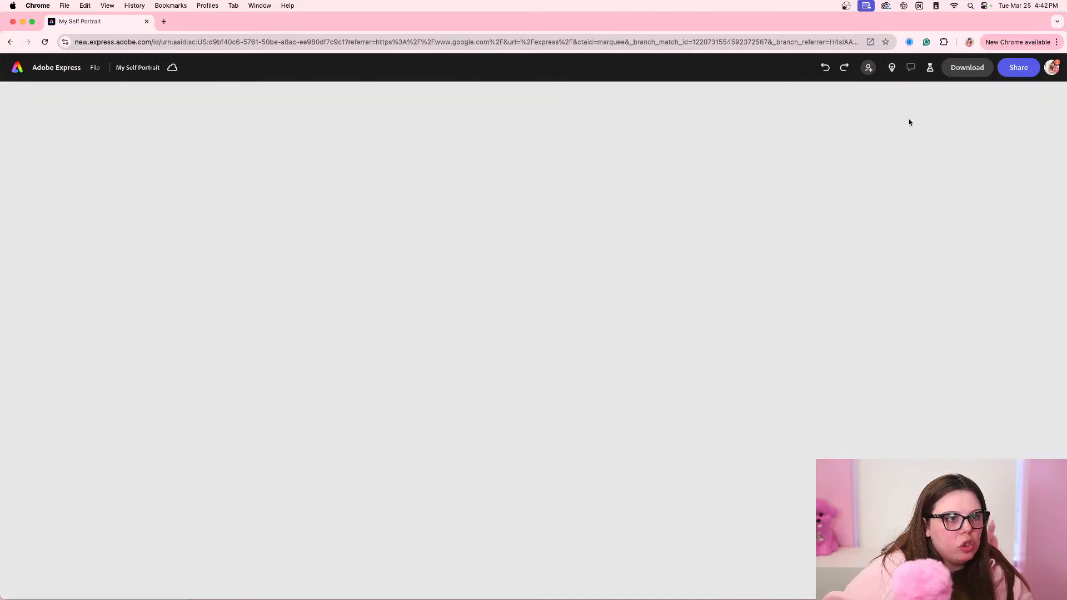
{"action": "left_click", "coordinate": [923, 145]}
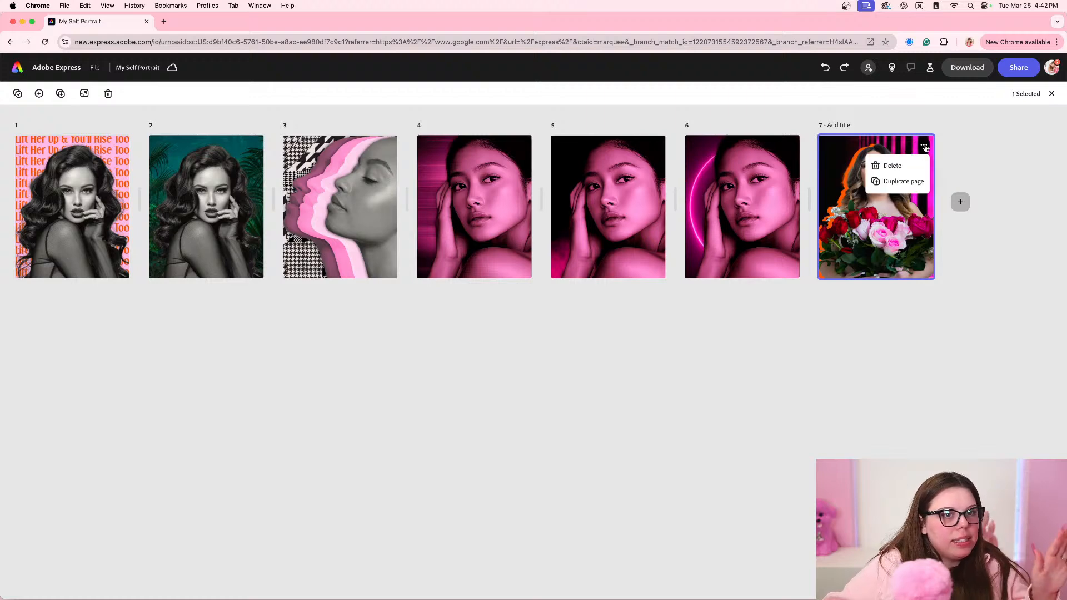
{"action": "left_click", "coordinate": [913, 187]}
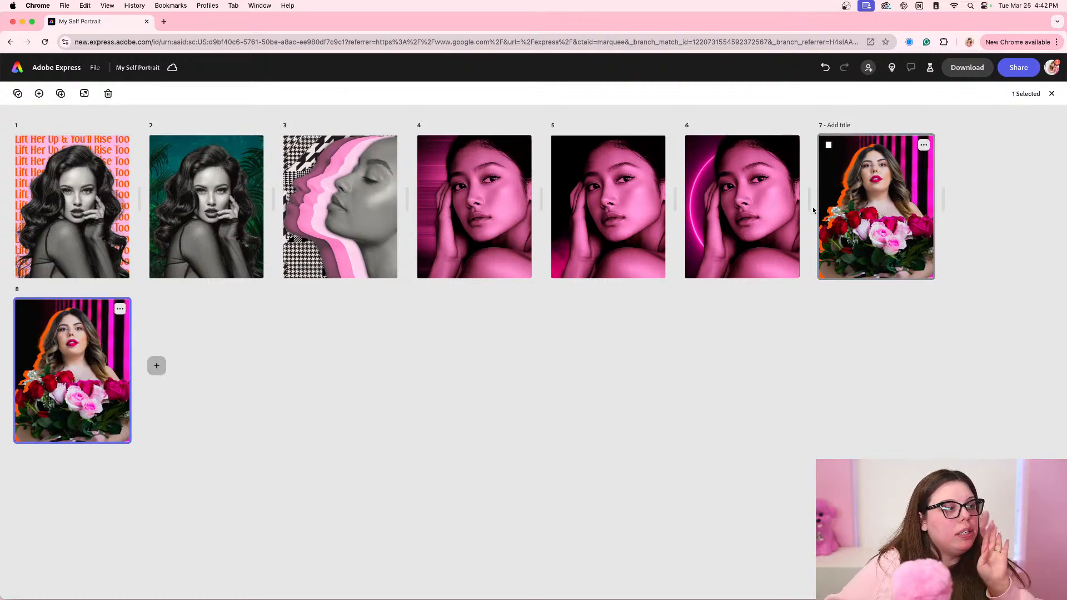
- On page 8, delete the orange silhouette and shift the portrait left so the pink neon stripes show beside it
{"action": "double_click", "coordinate": [67, 373]}
{"action": "left_click_drag", "start_coordinate": [547, 299], "coordinate": [642, 307]}
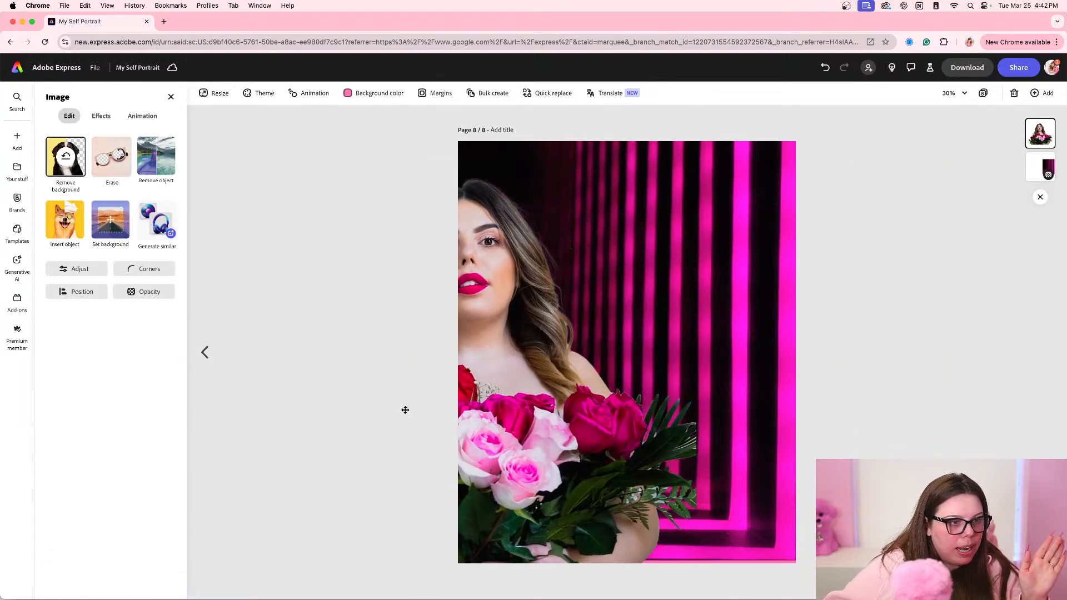
{"action": "left_click_drag", "start_coordinate": [405, 410], "coordinate": [440, 405]}
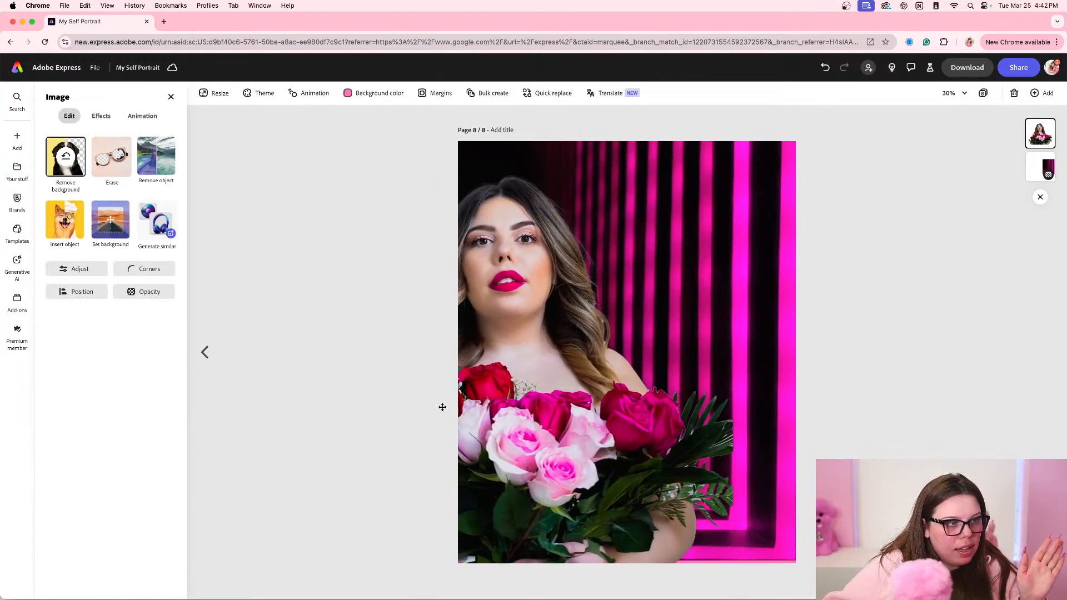
{"action": "left_click", "coordinate": [846, 273]}
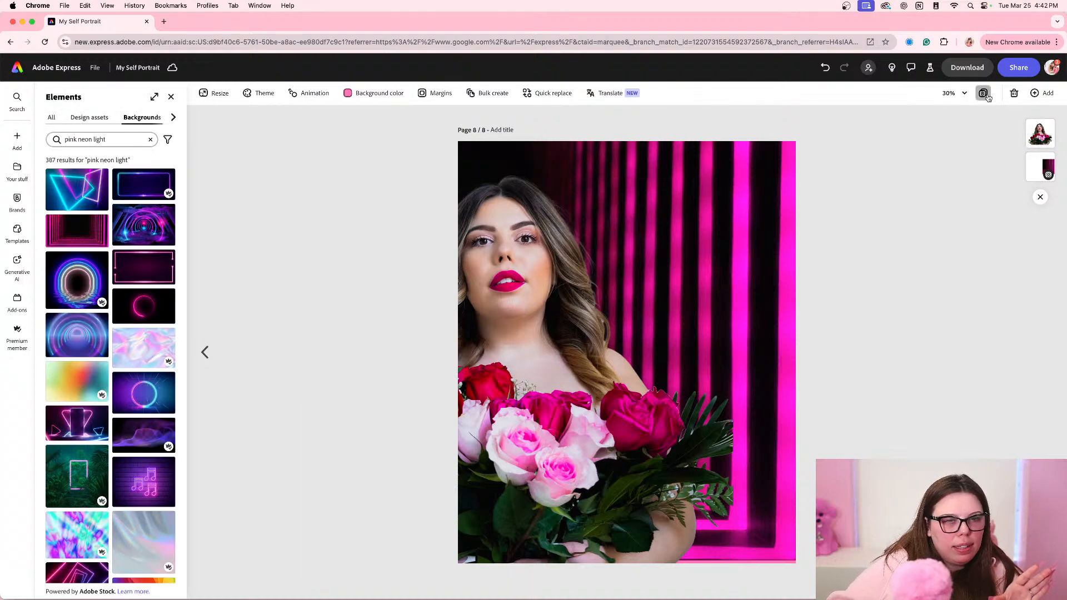
- Delete the neon stripe background from page 7 so the portrait and orange silhouette sit on plain pink
{"action": "left_click", "coordinate": [1014, 93]}
{"action": "double_click", "coordinate": [869, 256]}
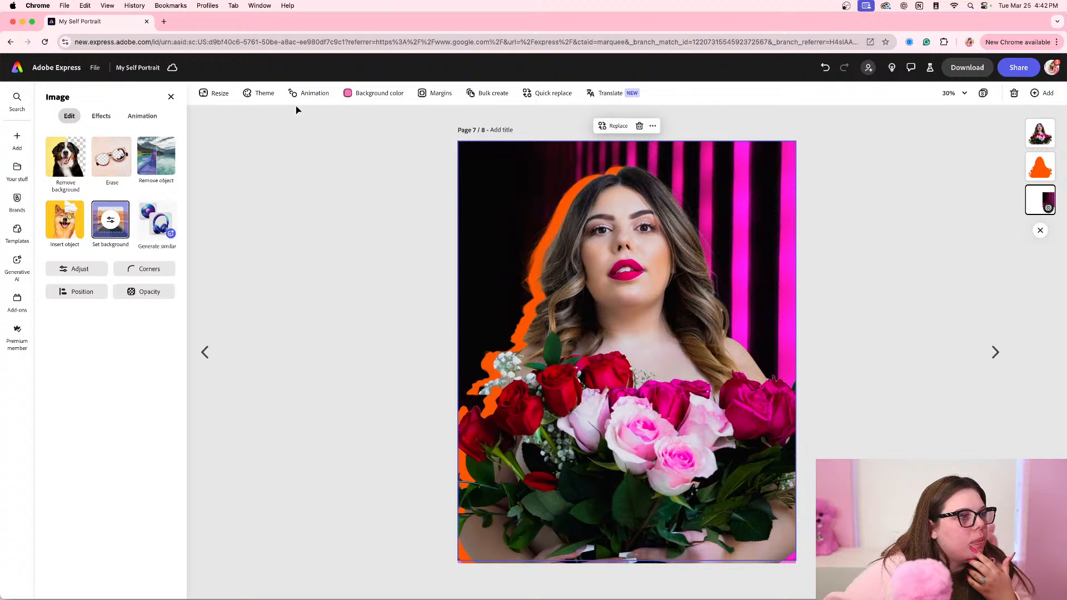
{"action": "left_click", "coordinate": [333, 119]}
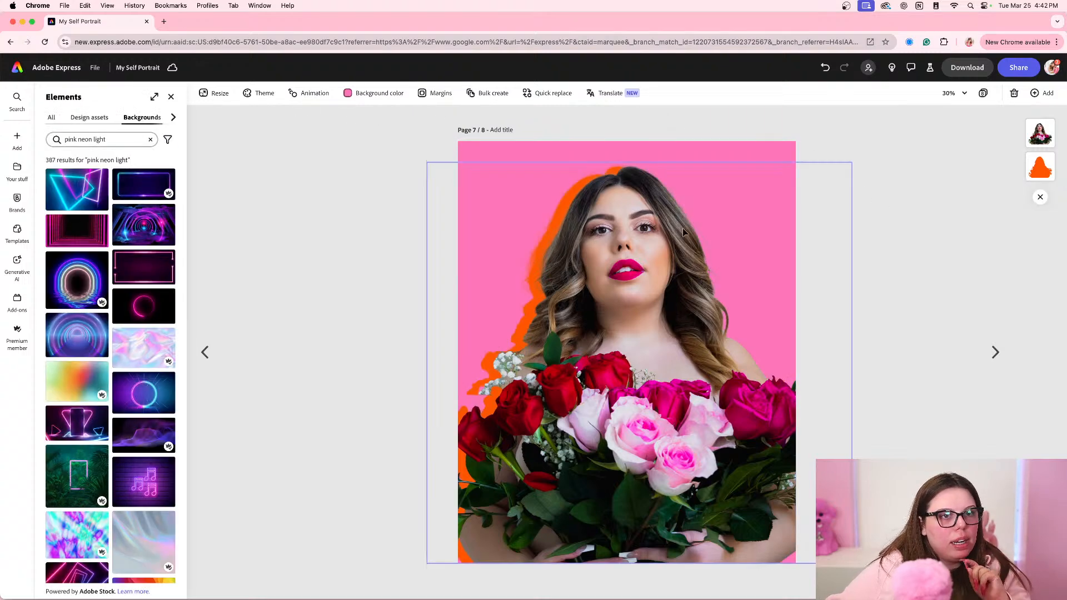
- Duplicate page 8 and open the copy, page 9, for editing
{"action": "left_click", "coordinate": [983, 92]}
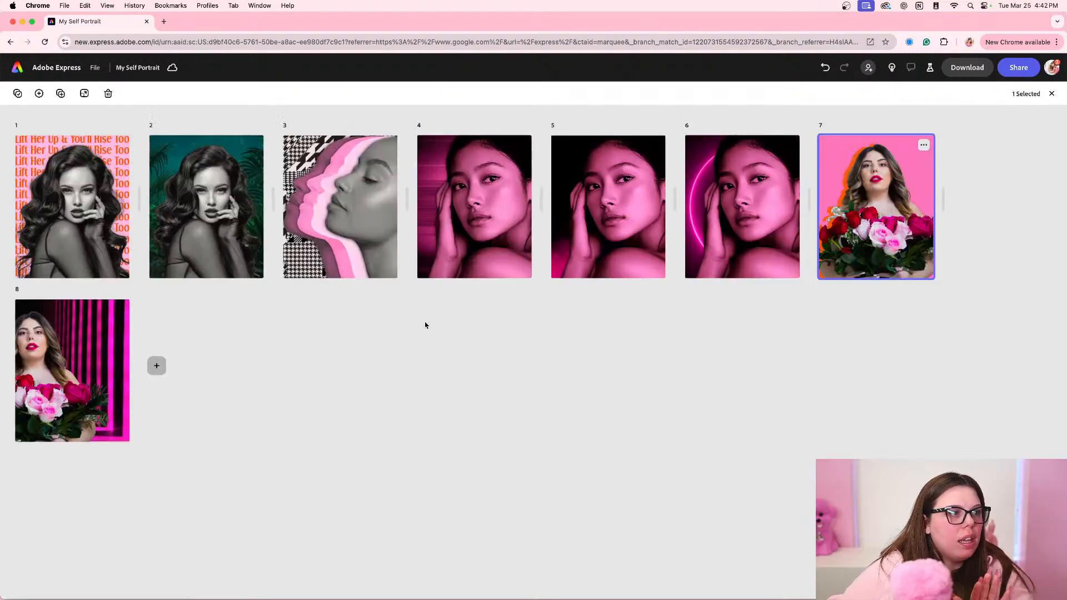
{"action": "double_click", "coordinate": [68, 371]}
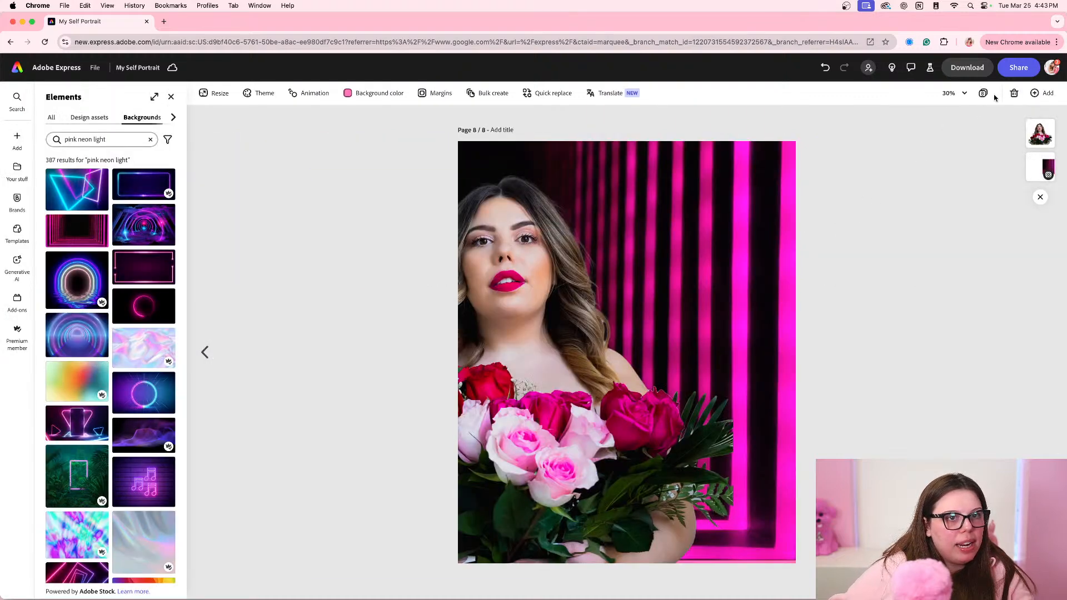
{"action": "left_click", "coordinate": [983, 93]}
{"action": "left_click", "coordinate": [120, 309]}
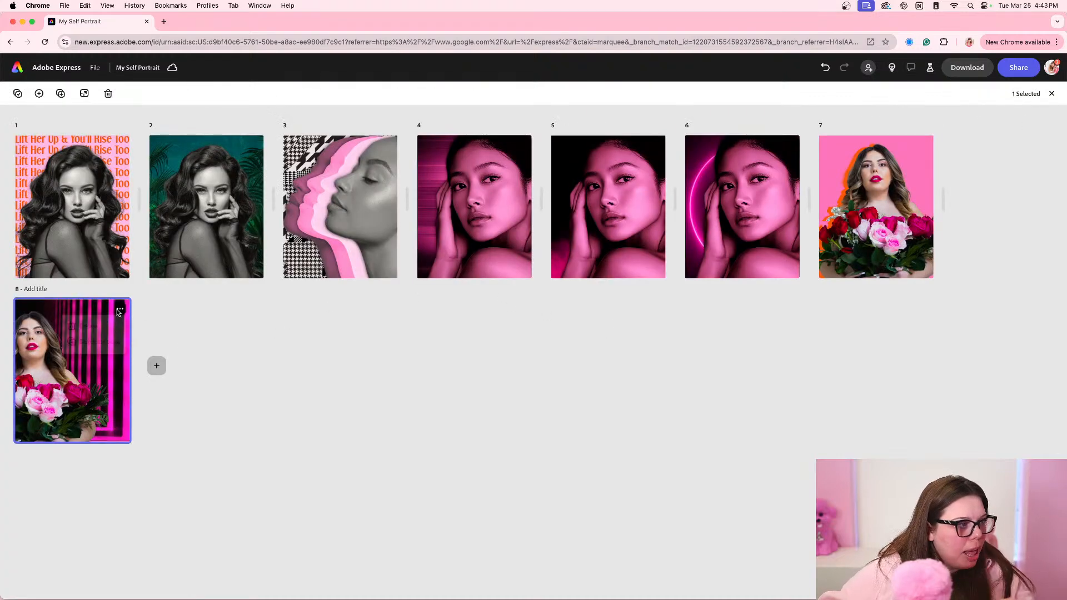
{"action": "left_click", "coordinate": [94, 345]}
{"action": "double_click", "coordinate": [236, 356]}
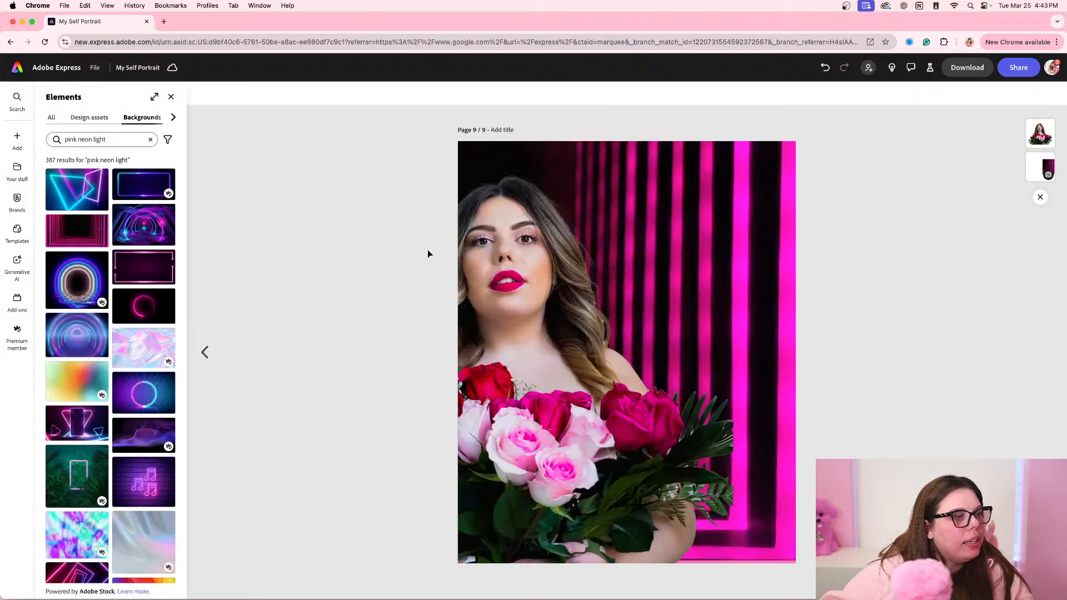
- Apply the green jungle background with the neon frame to page 9 and center the portrait on the page
{"action": "scroll", "coordinate": [108, 341], "scroll_direction": "down", "scroll_amount": 3}
{"action": "scroll", "coordinate": [107, 341], "scroll_direction": "up", "scroll_amount": 3}
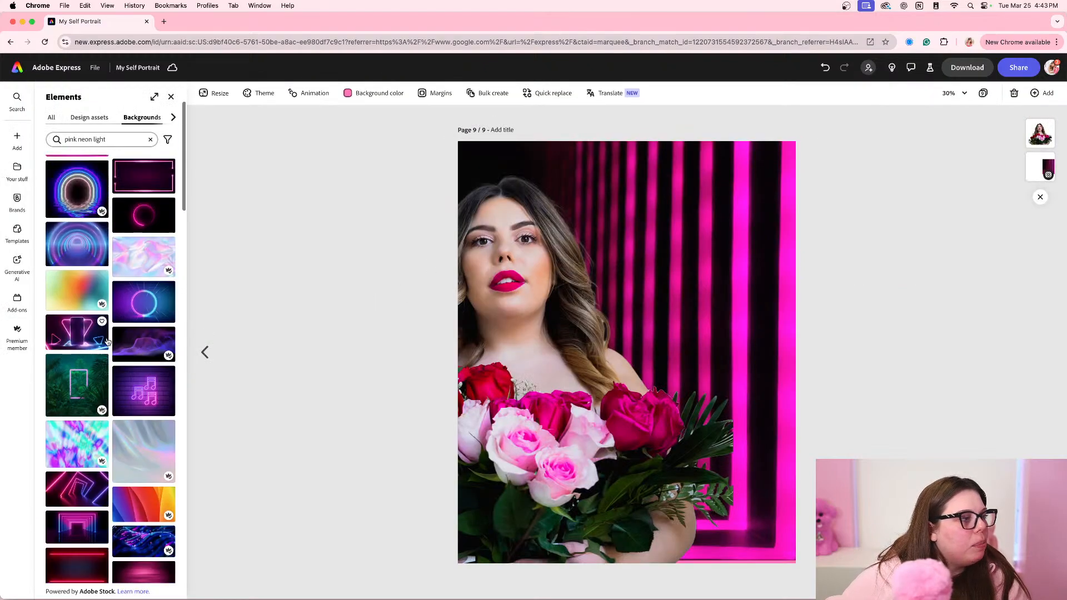
{"action": "left_click", "coordinate": [92, 379]}
{"action": "left_click_drag", "start_coordinate": [624, 333], "coordinate": [687, 327]}
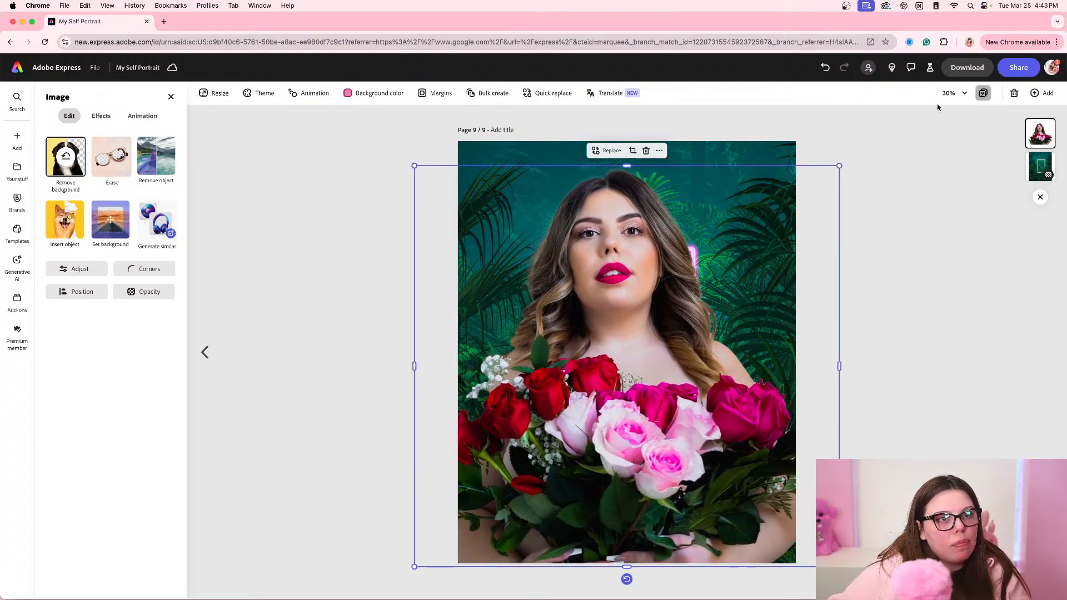
- Compare page 2's jungle background design with page 9
{"action": "left_click", "coordinate": [983, 93]}
{"action": "double_click", "coordinate": [216, 212]}
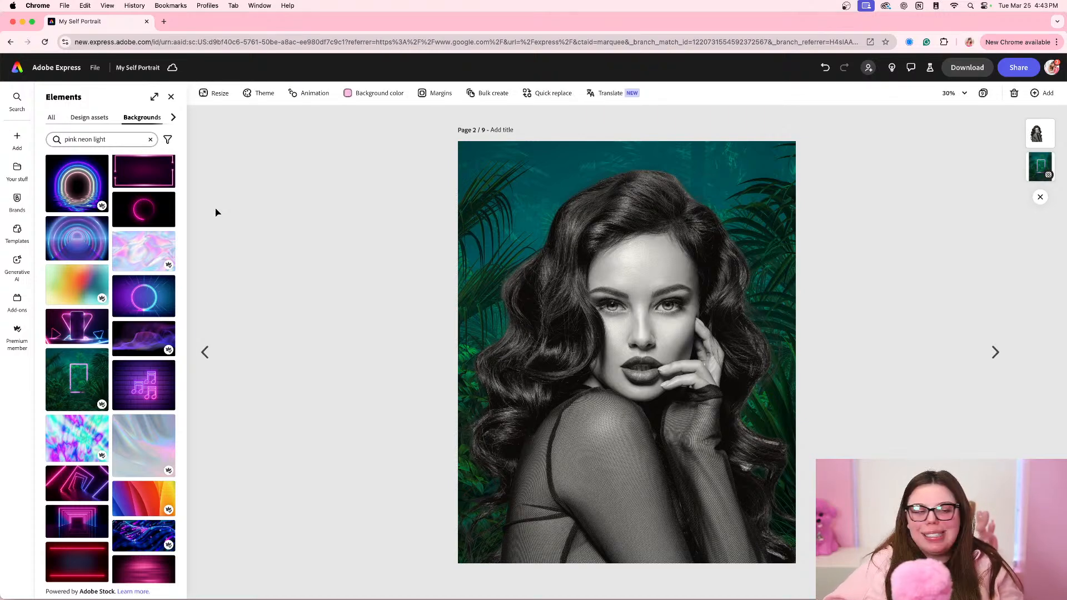
{"action": "left_click", "coordinate": [982, 94]}
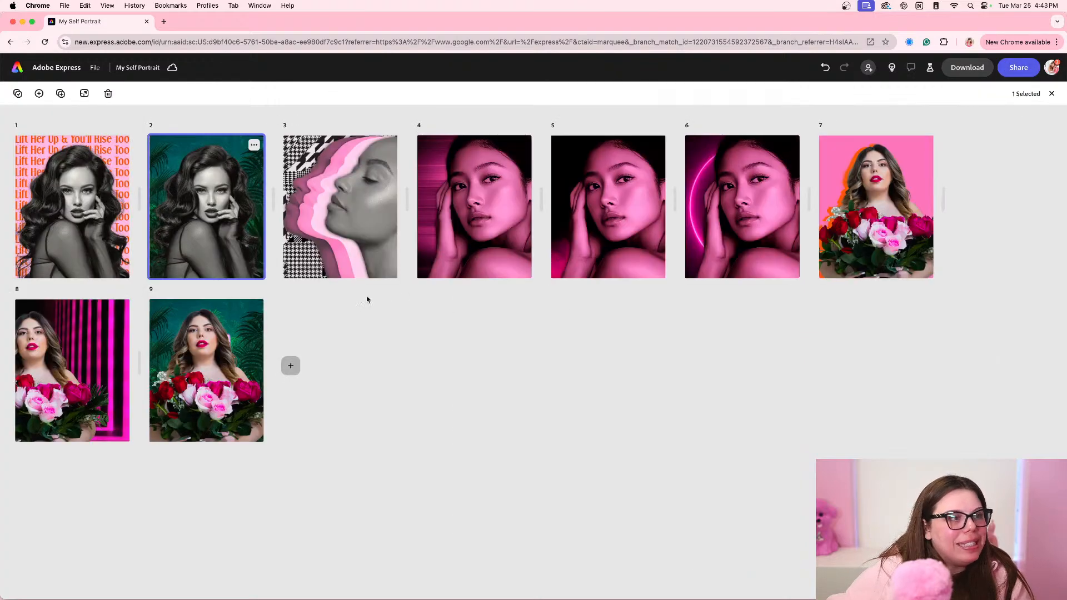
{"action": "double_click", "coordinate": [255, 383]}
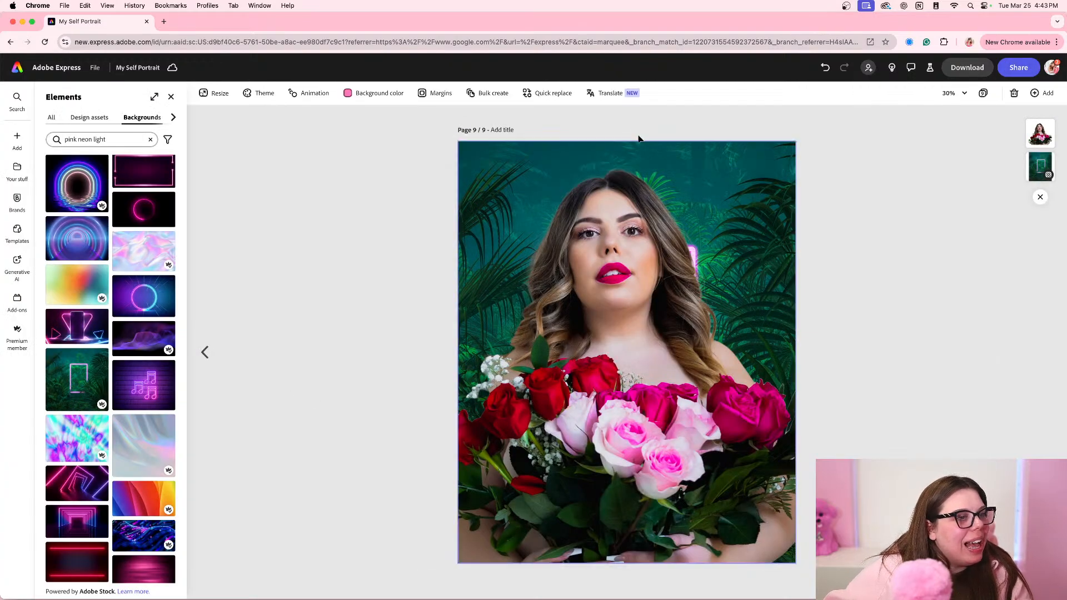
{"action": "left_click", "coordinate": [629, 152]}
{"action": "left_click", "coordinate": [275, 253]}
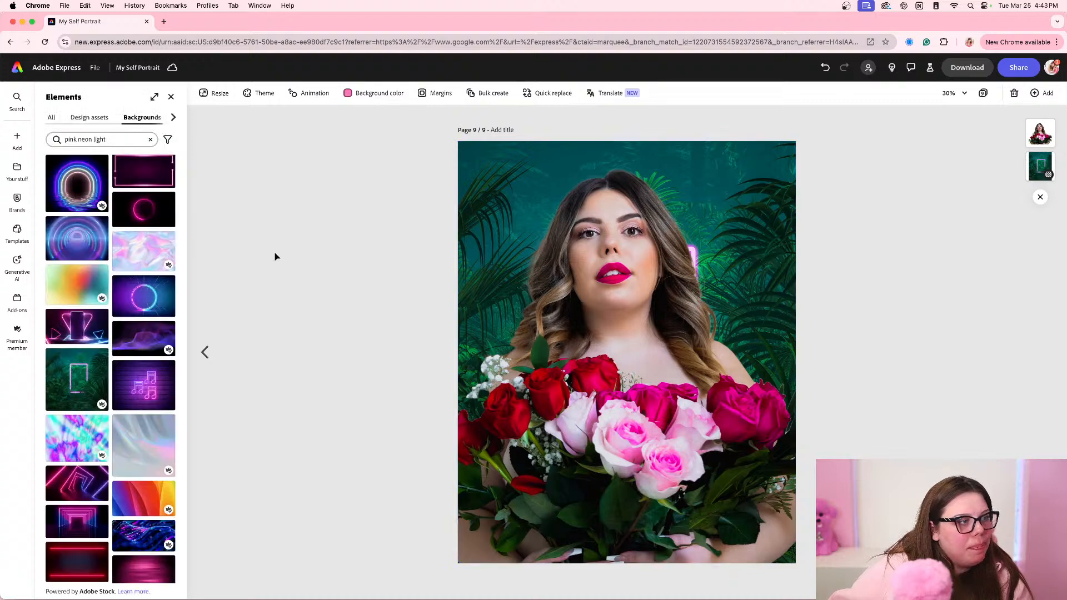
- Try the magenta streak background and the vertical pink neon bars background on page 9
{"action": "scroll", "coordinate": [118, 327], "scroll_direction": "down", "scroll_amount": 5}
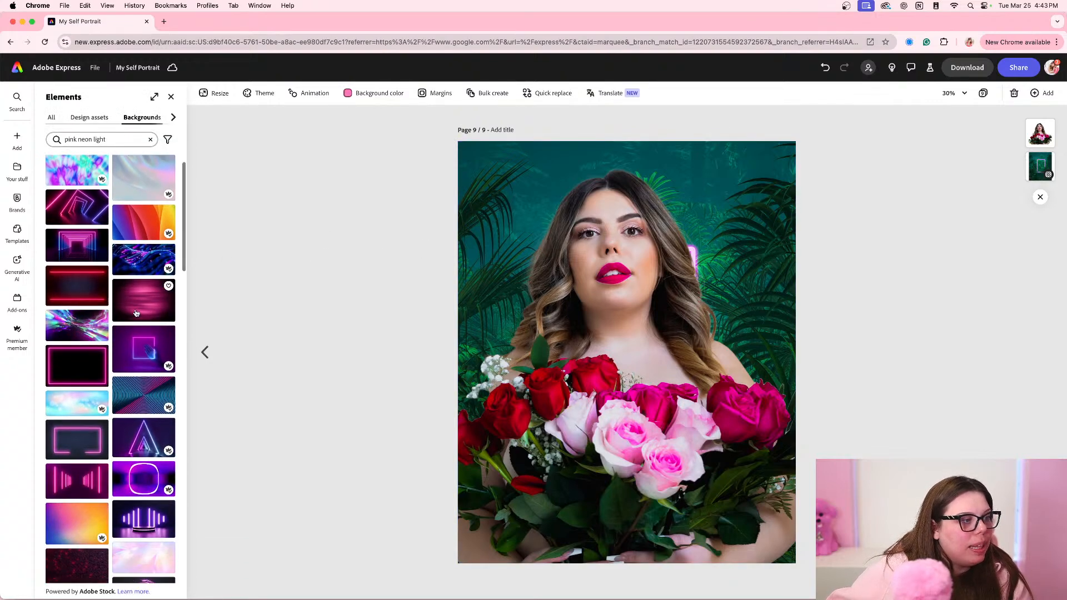
{"action": "left_click", "coordinate": [136, 314]}
{"action": "scroll", "coordinate": [143, 394], "scroll_direction": "down", "scroll_amount": 3}
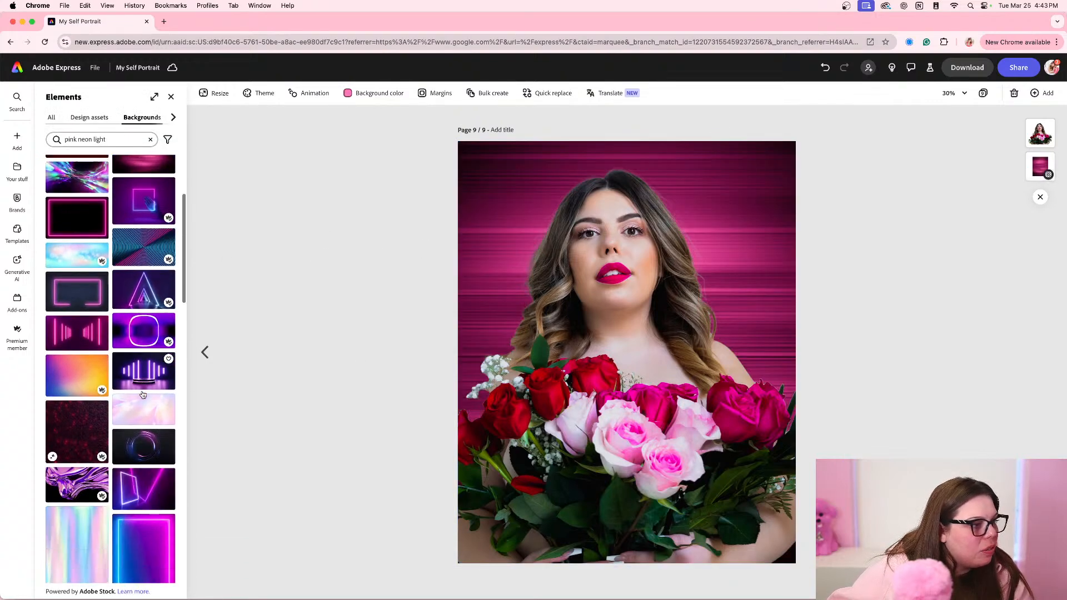
{"action": "scroll", "coordinate": [143, 394], "scroll_direction": "down", "scroll_amount": 1}
{"action": "left_click", "coordinate": [83, 314]}
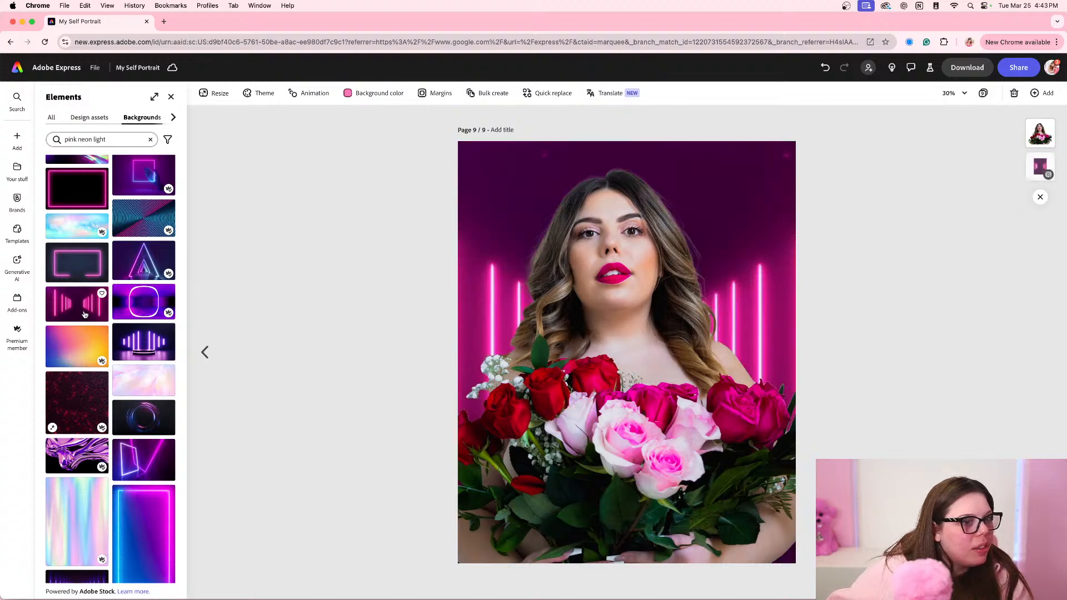
{"action": "scroll", "coordinate": [92, 321], "scroll_direction": "down", "scroll_amount": 5}
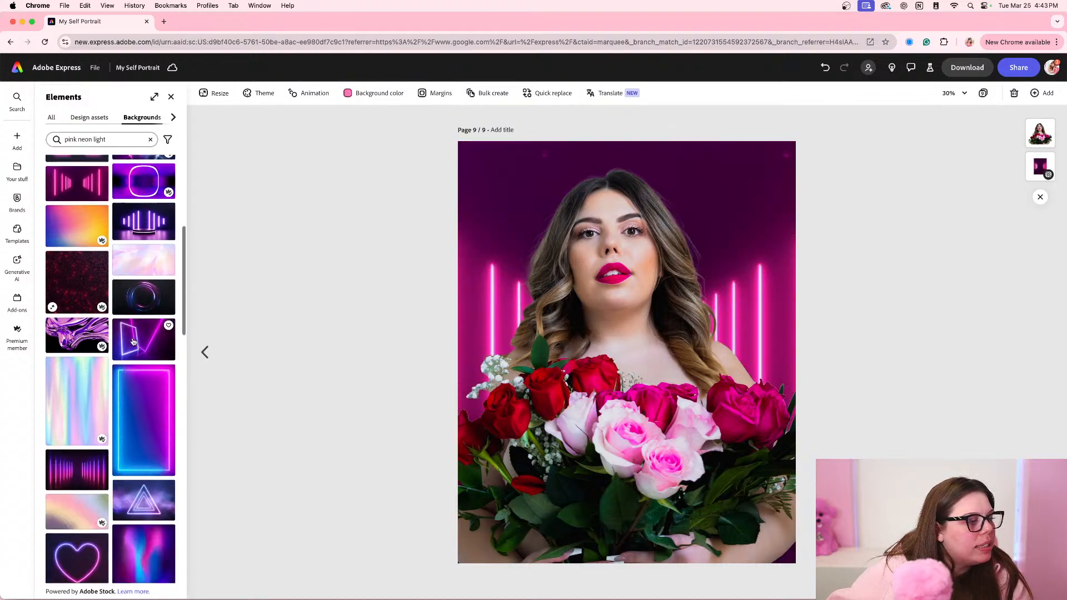
- Replace the background search with a search for "floral"
{"action": "left_click", "coordinate": [150, 139]}
{"action": "left_click", "coordinate": [252, 206]}
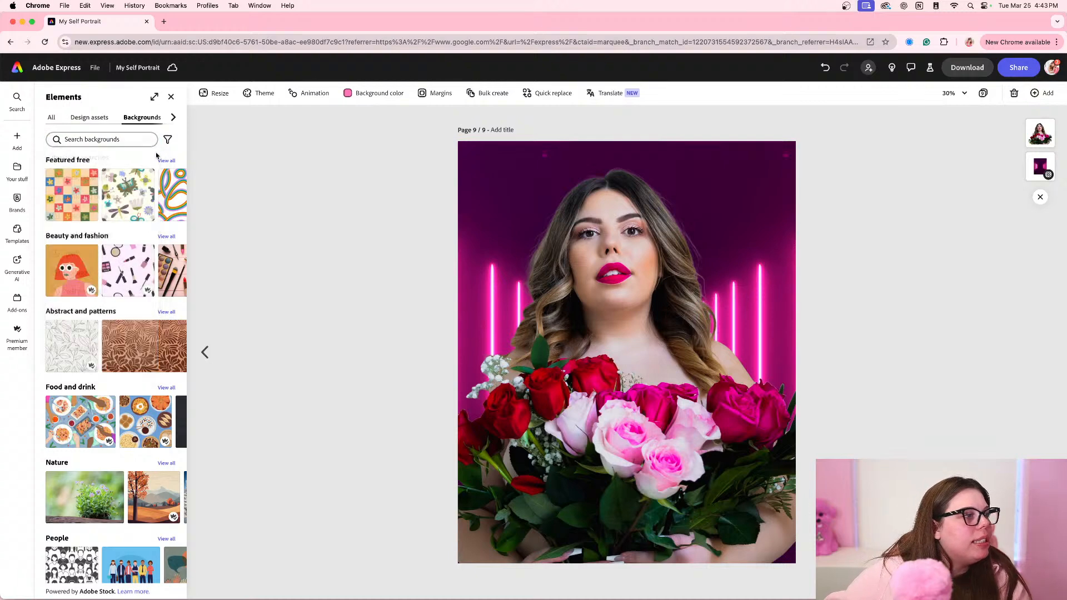
{"action": "left_click", "coordinate": [114, 142]}
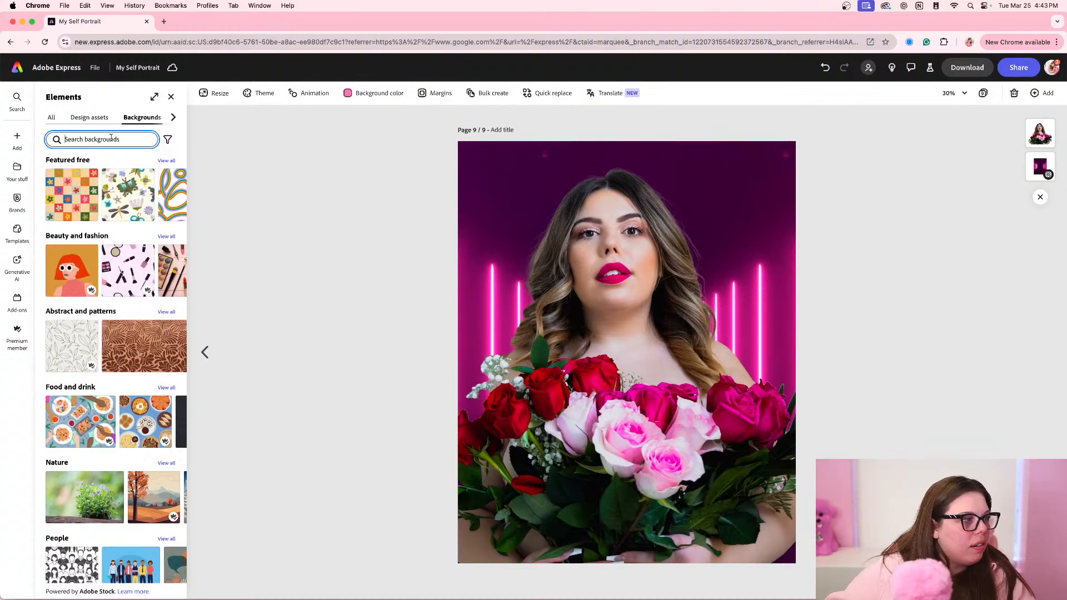
{"action": "key", "text": "Return"}
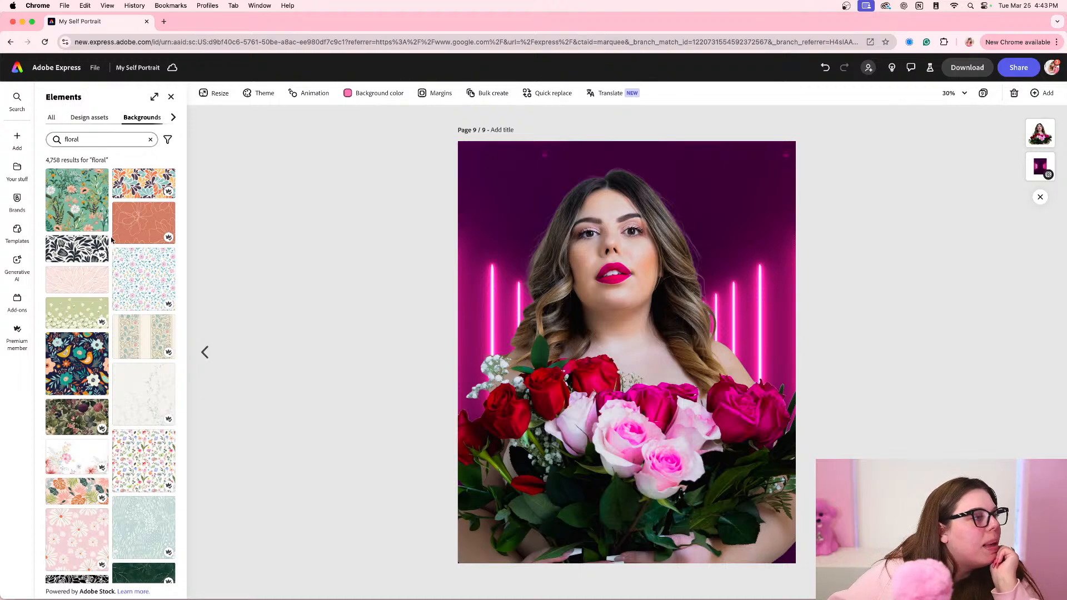
- Try the black-and-white leaf pattern background on page 9 and browse further floral backgrounds
{"action": "scroll", "coordinate": [111, 240], "scroll_direction": "down", "scroll_amount": 3}
{"action": "left_click", "coordinate": [74, 179]}
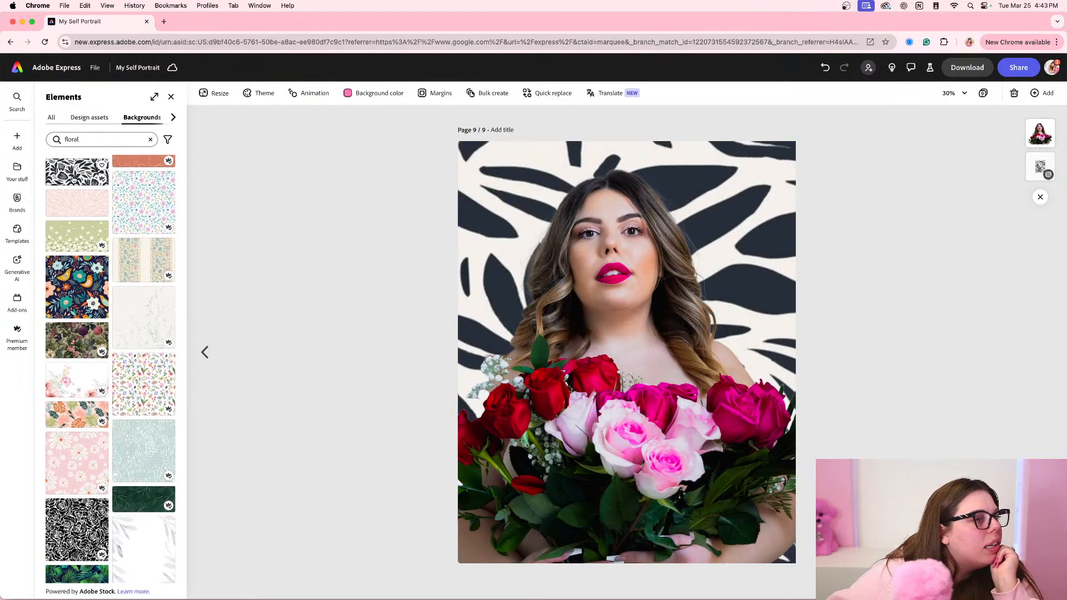
{"action": "scroll", "coordinate": [101, 276], "scroll_direction": "down", "scroll_amount": 15}
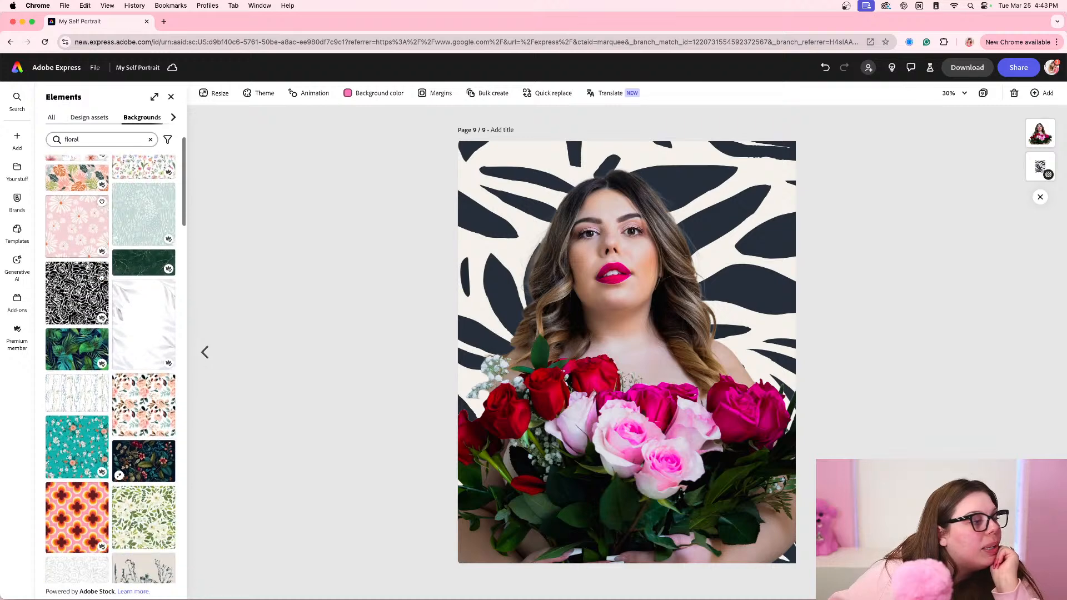
{"action": "scroll", "coordinate": [101, 276], "scroll_direction": "down", "scroll_amount": 5}
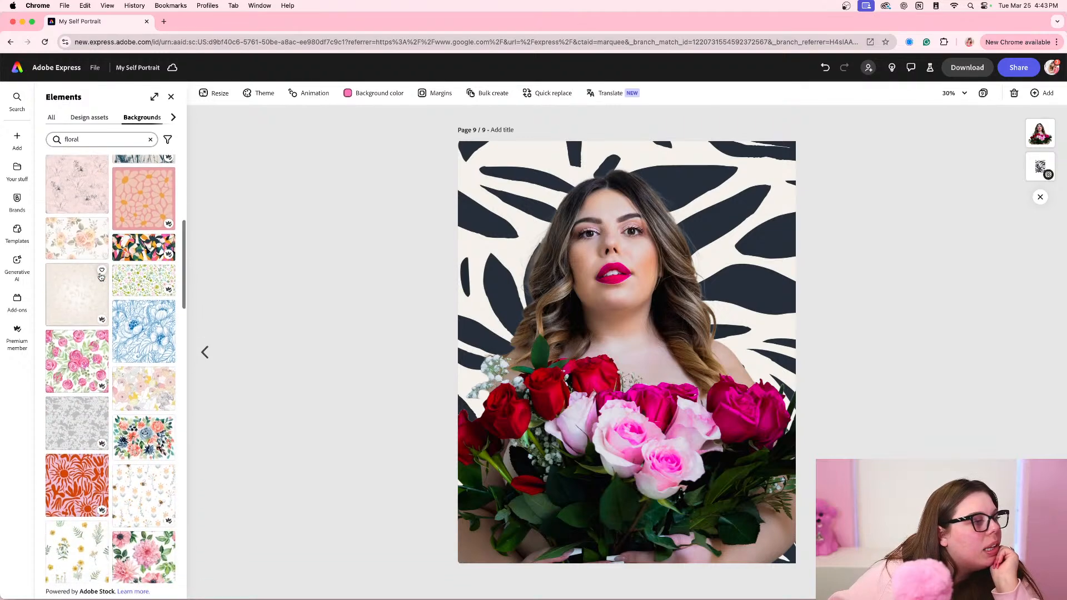
{"action": "scroll", "coordinate": [82, 301], "scroll_direction": "down", "scroll_amount": 10}
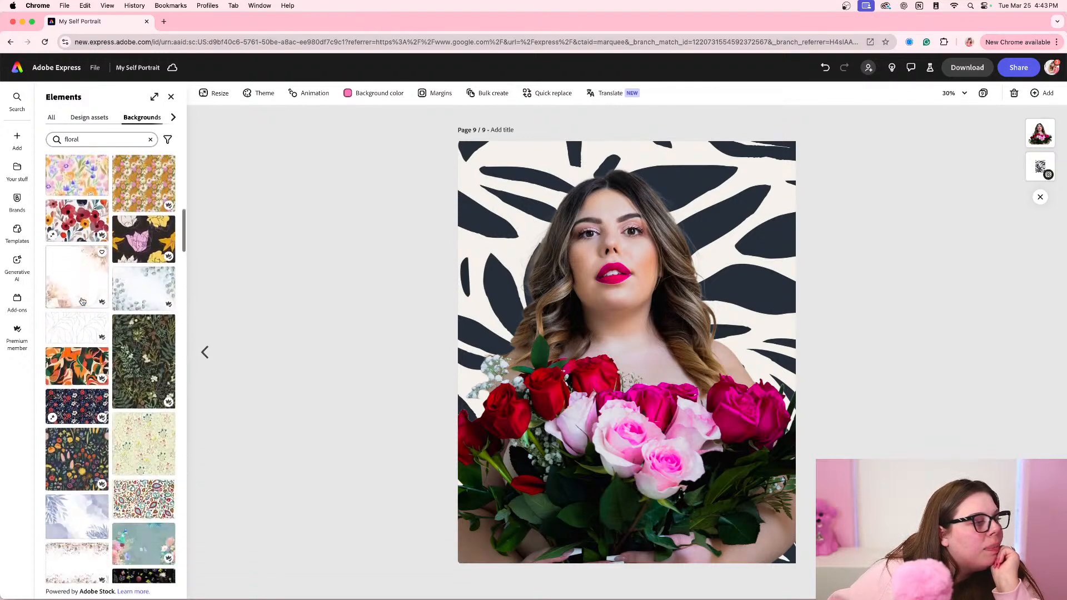
{"action": "scroll", "coordinate": [82, 301], "scroll_direction": "down", "scroll_amount": 5}
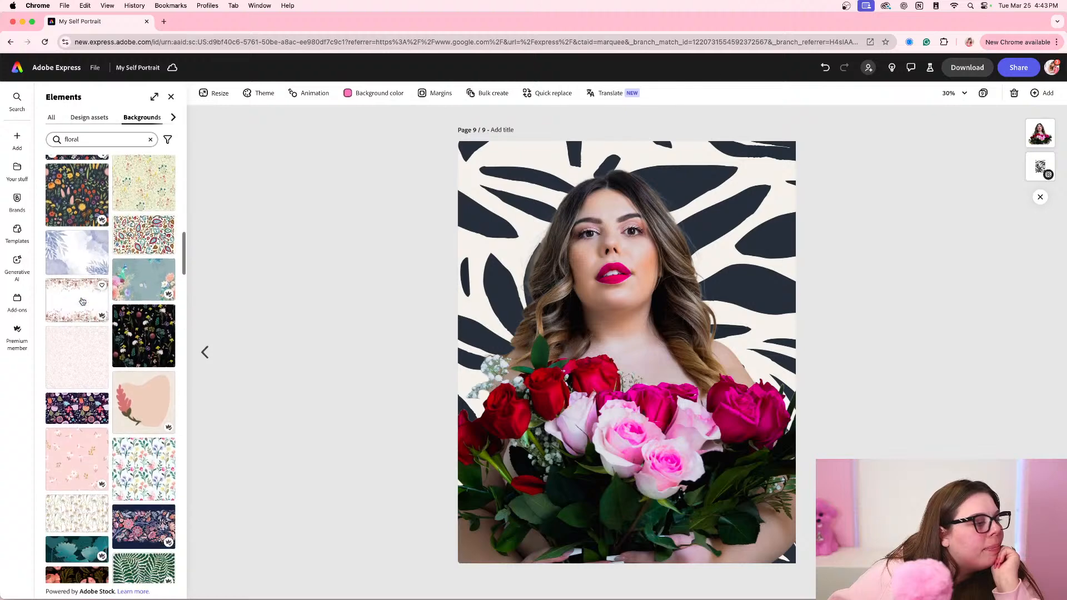
- Replace the background search with "pink" and apply the pink gradient with the red glowing center to page 9
{"action": "left_click", "coordinate": [109, 143]}
{"action": "left_click", "coordinate": [3, 143]}
{"action": "double_click", "coordinate": [84, 141]}
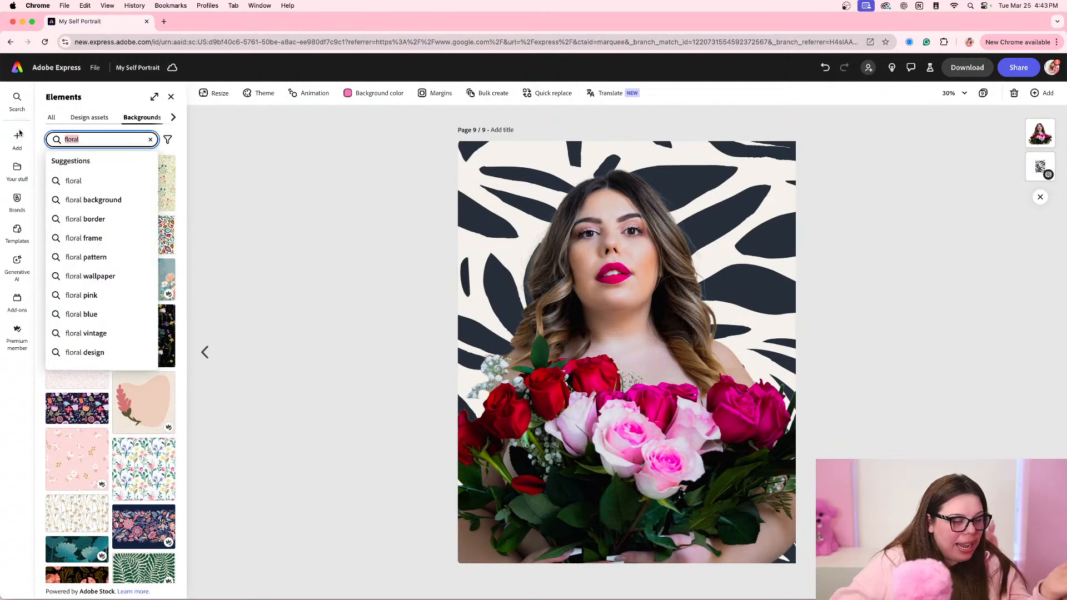
{"action": "type", "text": "pink"}
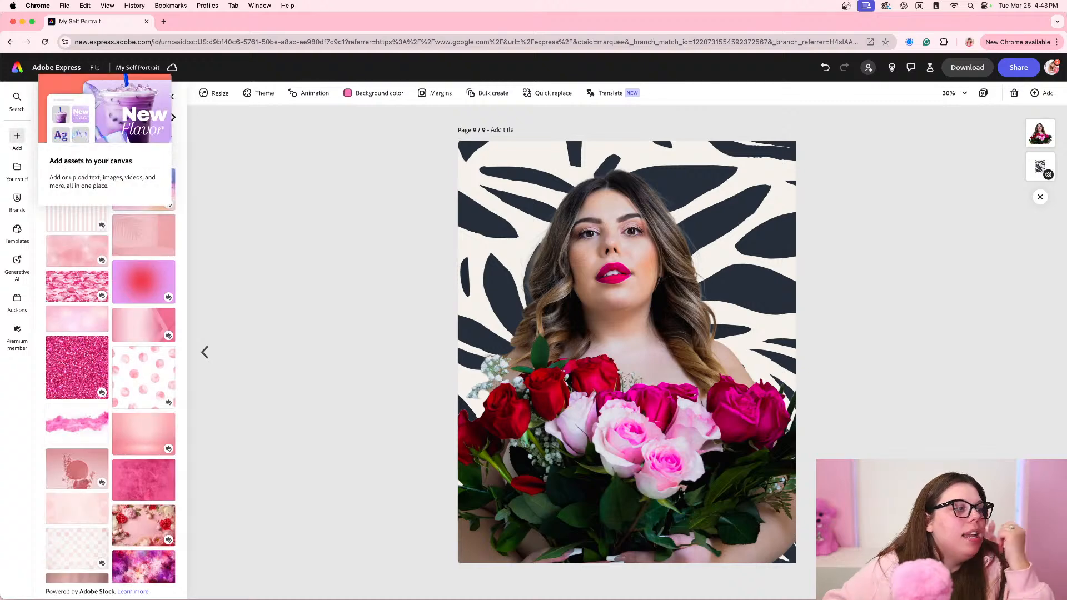
{"action": "left_click", "coordinate": [142, 280]}
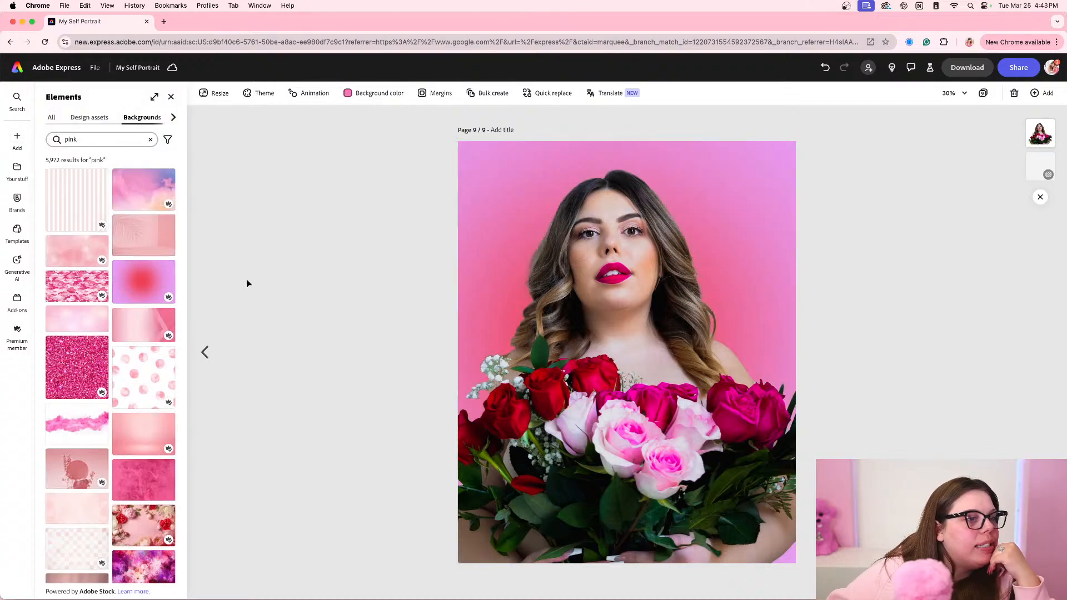
- Shift the portrait slightly so it sits on the page's bottom edge, and duplicate page 9
{"action": "left_click", "coordinate": [603, 355]}
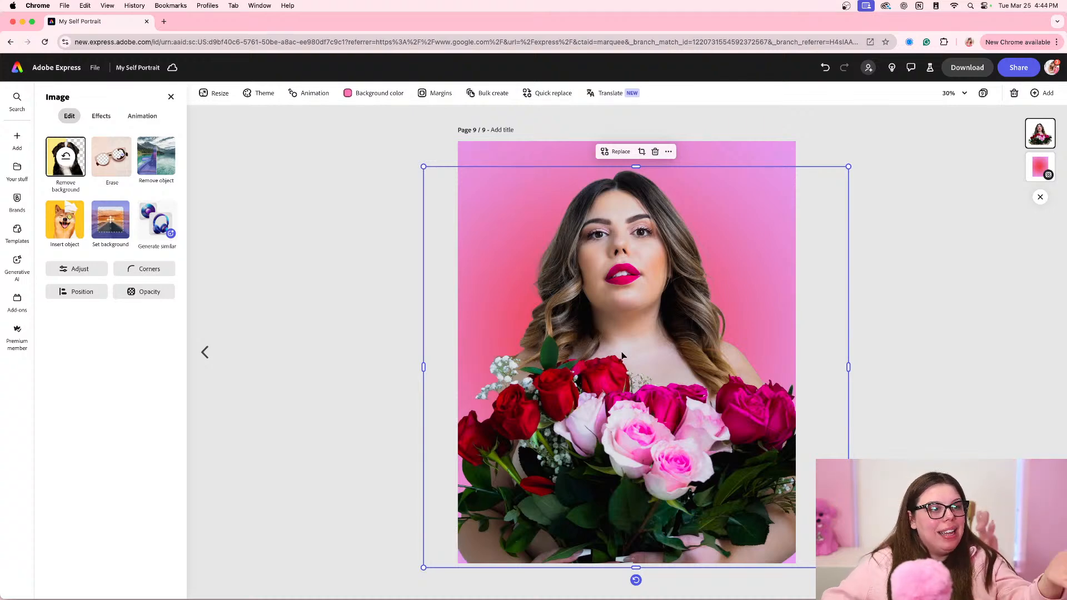
{"action": "left_click_drag", "start_coordinate": [634, 350], "coordinate": [635, 351]}
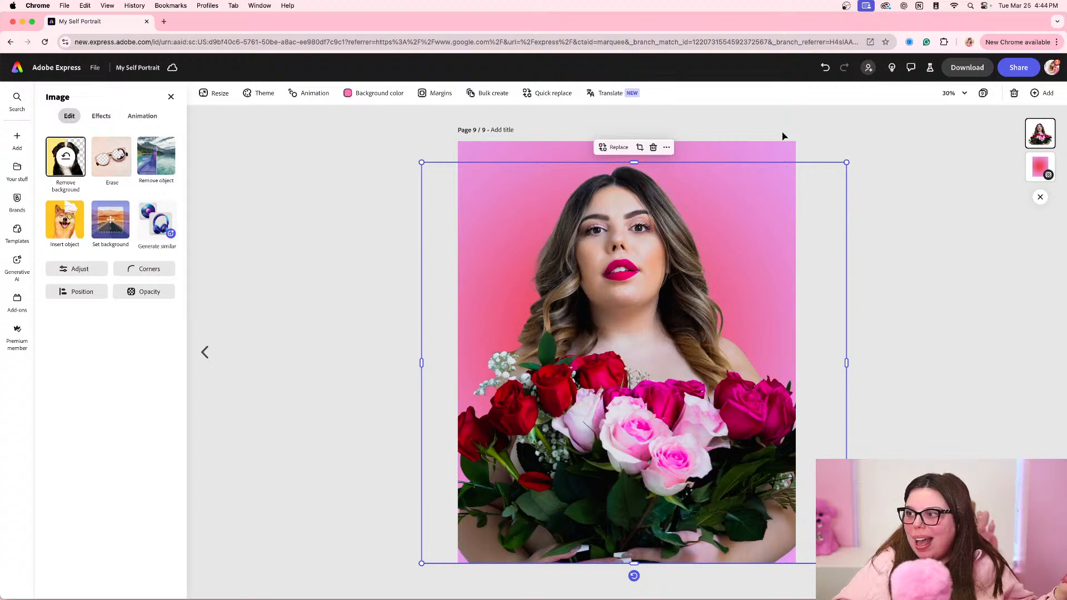
{"action": "left_click", "coordinate": [983, 93]}
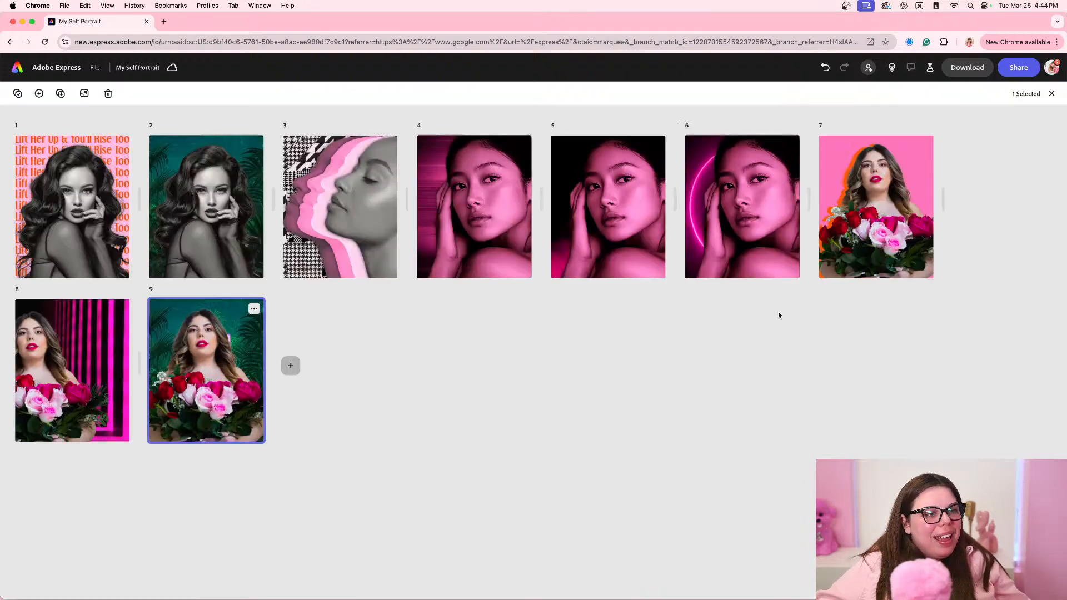
{"action": "left_click", "coordinate": [254, 309]}
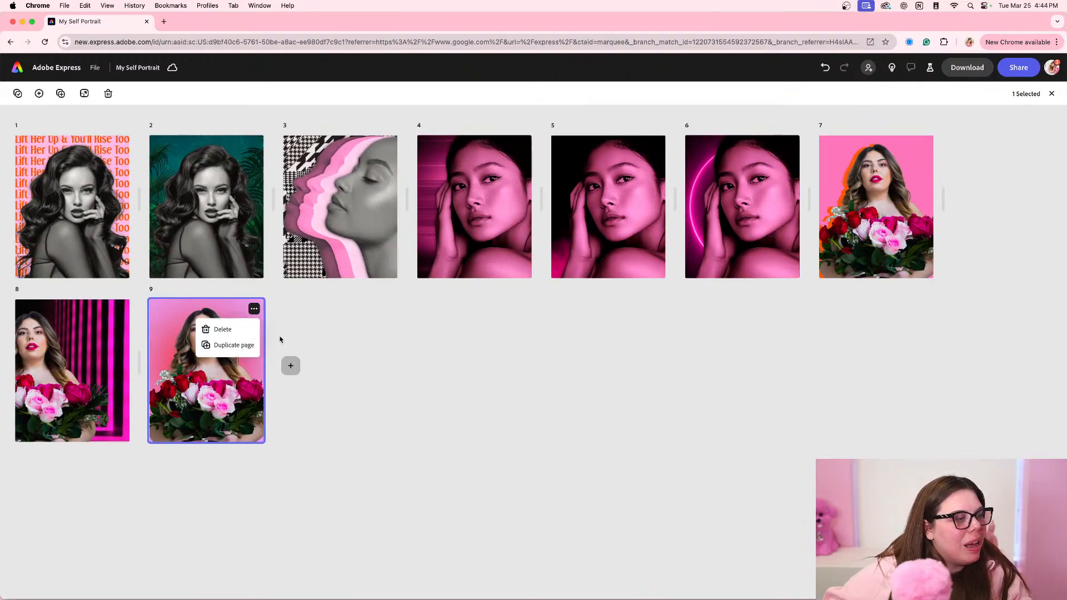
{"action": "left_click", "coordinate": [243, 346]}
- Try the pink diagonal streak background on page 10 and replace it with the orange-to-purple gradient
{"action": "scroll", "coordinate": [73, 354], "scroll_direction": "down", "scroll_amount": 8}
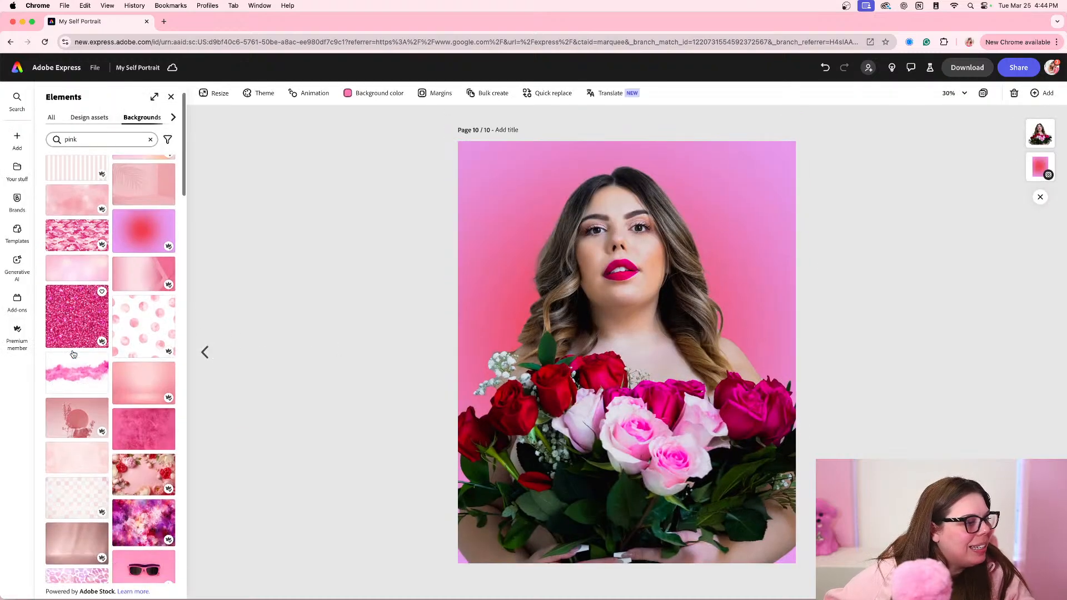
{"action": "left_click", "coordinate": [143, 300]}
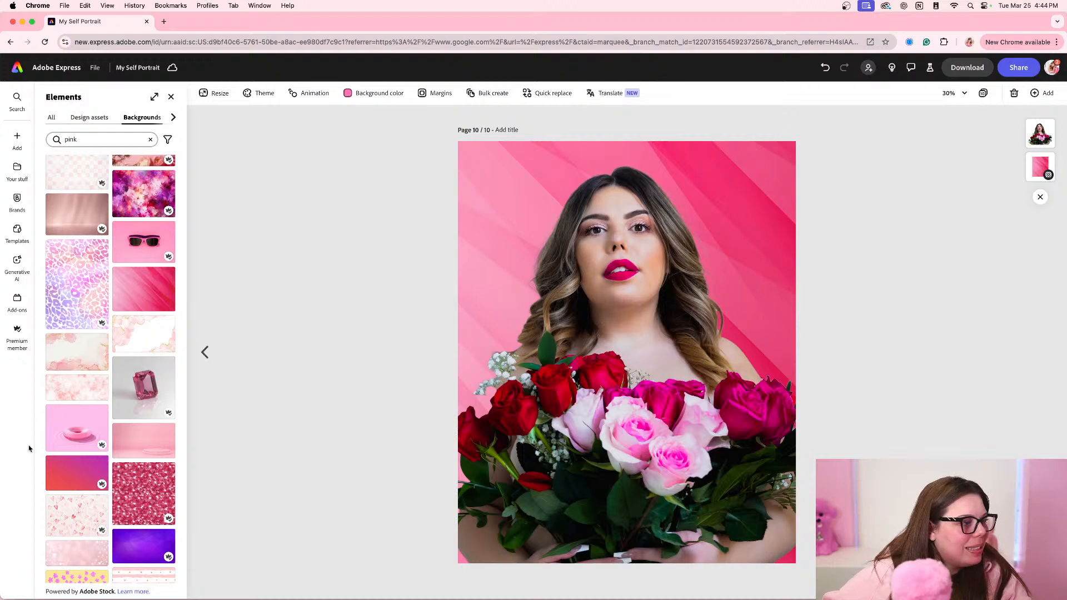
{"action": "left_click", "coordinate": [66, 476]}
- Examine the editing, effects, and position options available for the portrait on page 10
{"action": "left_click", "coordinate": [558, 397]}
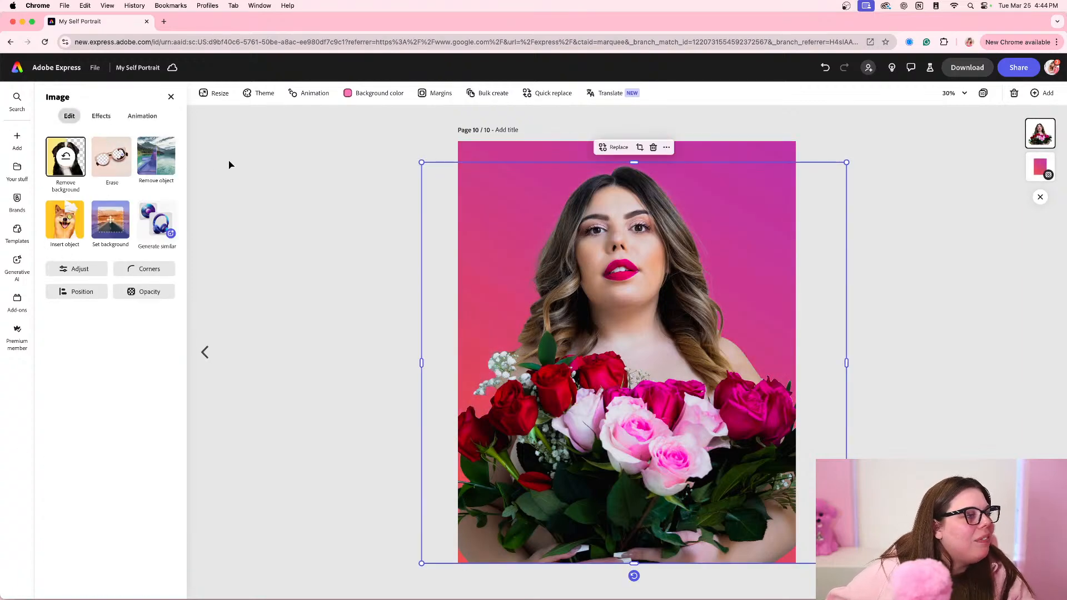
{"action": "left_click", "coordinate": [100, 116]}
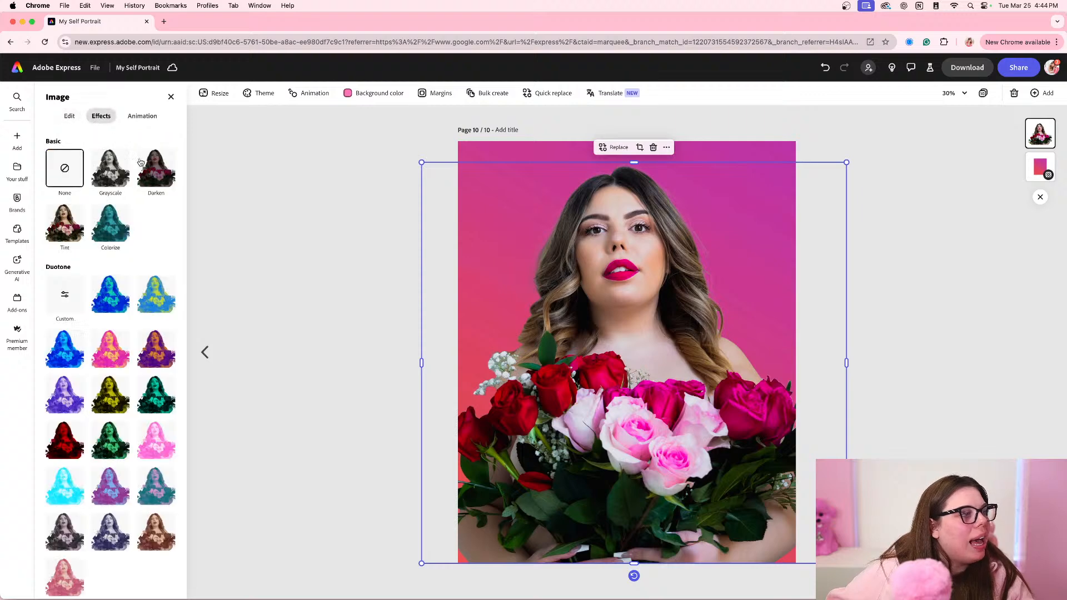
{"action": "left_click", "coordinate": [68, 118]}
{"action": "left_click", "coordinate": [92, 119]}
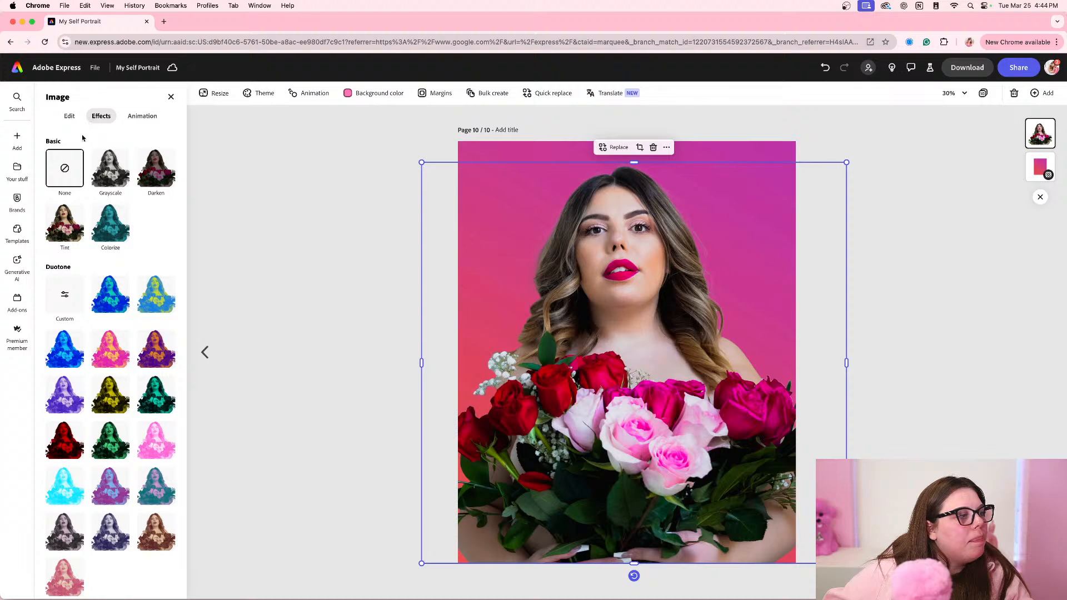
{"action": "left_click", "coordinate": [69, 116]}
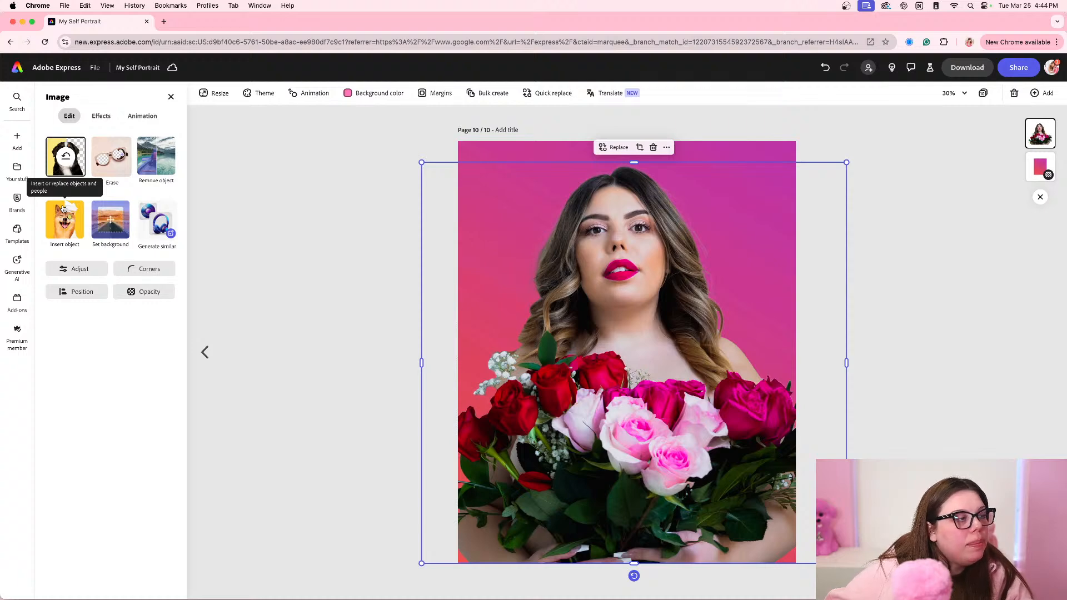
{"action": "left_click", "coordinate": [102, 117]}
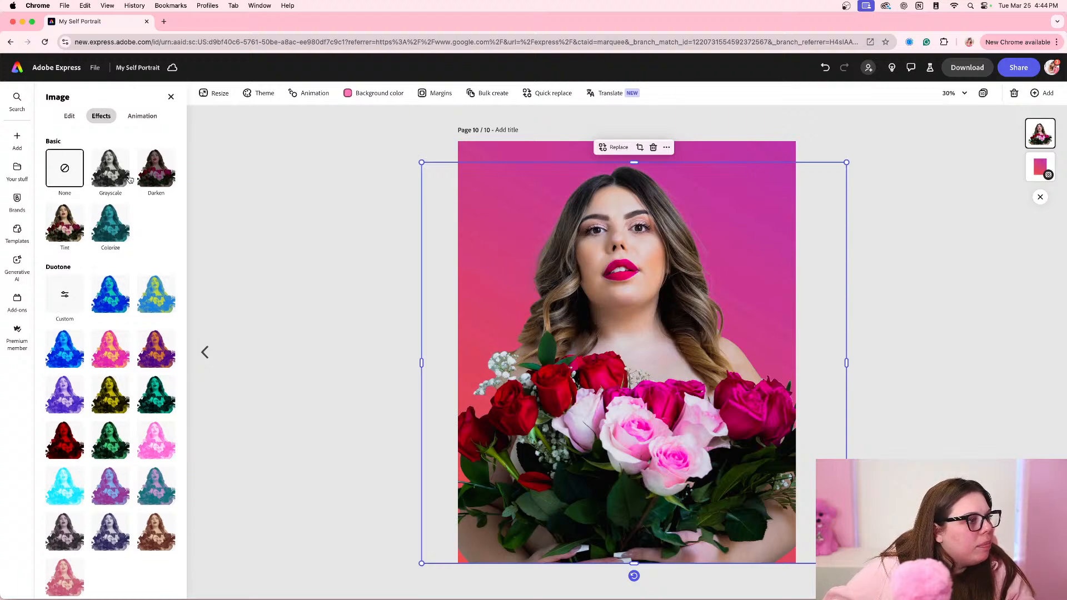
{"action": "left_click", "coordinate": [69, 116]}
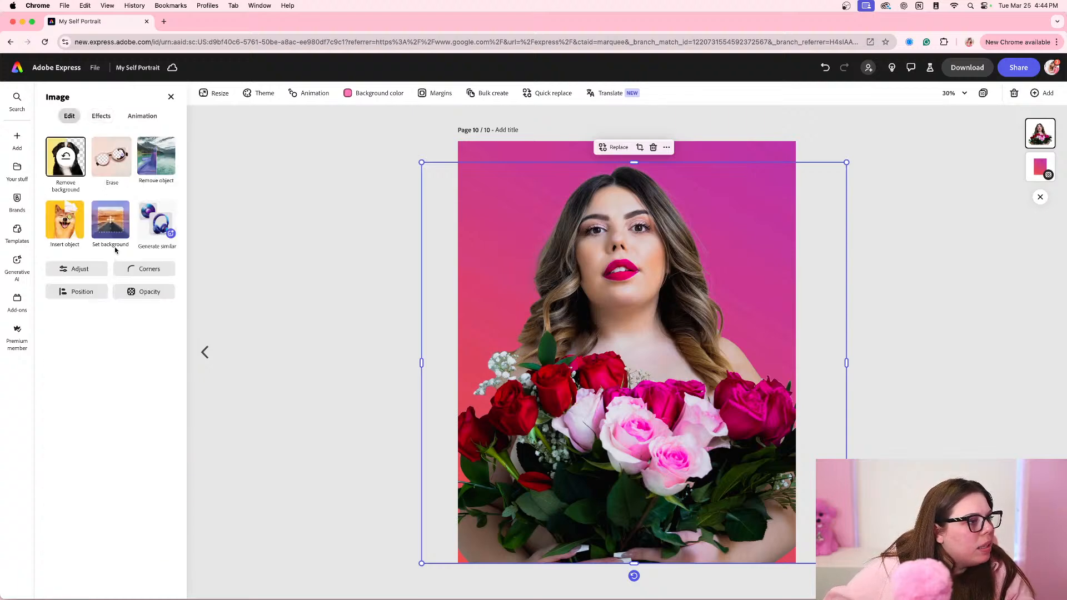
{"action": "left_click", "coordinate": [274, 240]}
{"action": "left_click", "coordinate": [639, 294]}
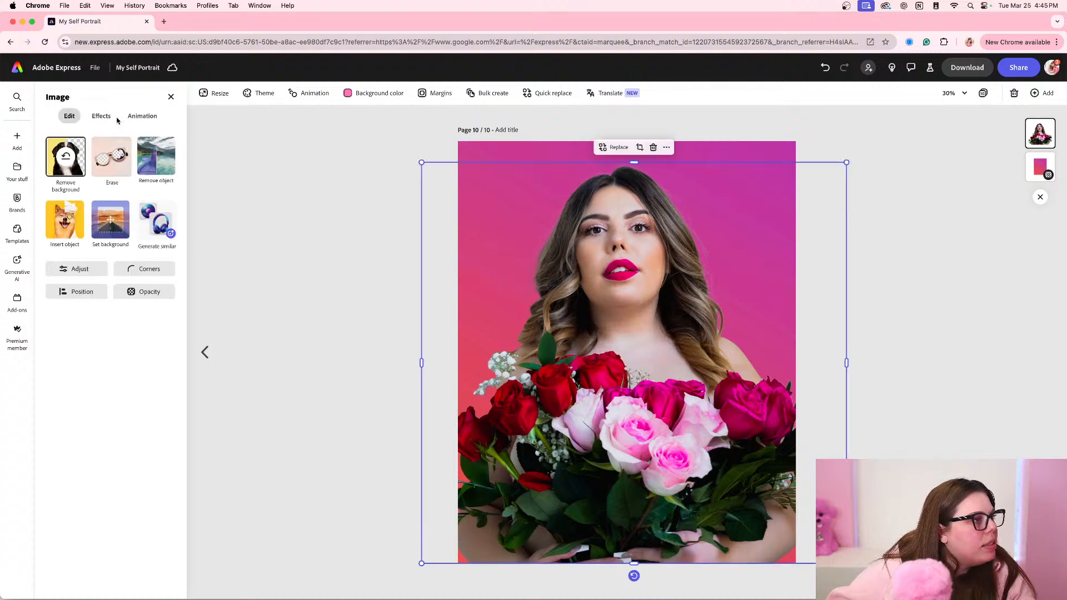
{"action": "left_click", "coordinate": [80, 274]}
{"action": "left_click", "coordinate": [50, 97]}
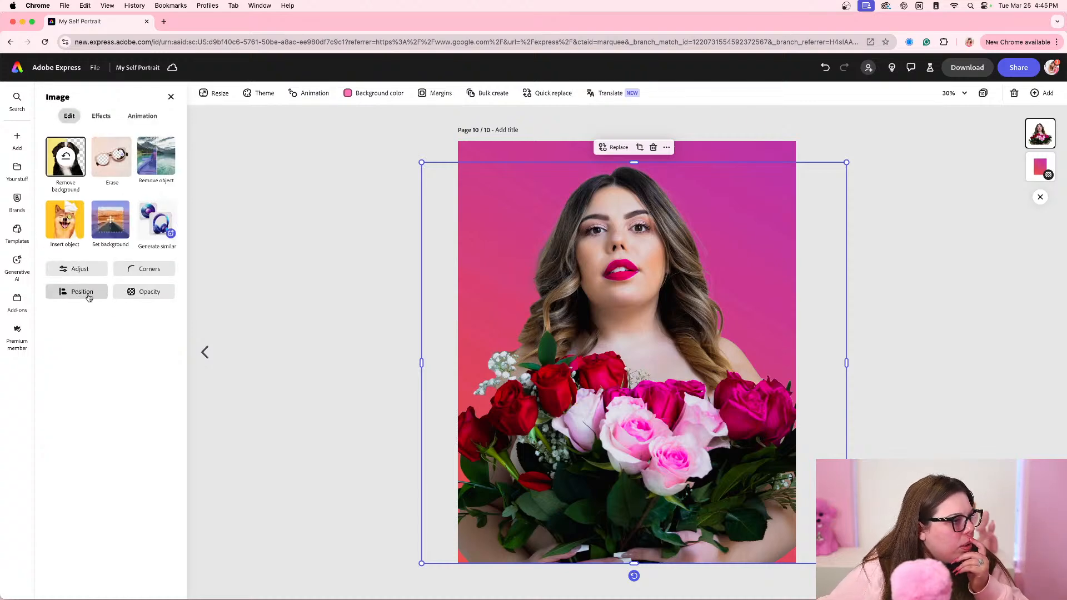
{"action": "left_click", "coordinate": [143, 292]}
{"action": "left_click", "coordinate": [83, 294]}
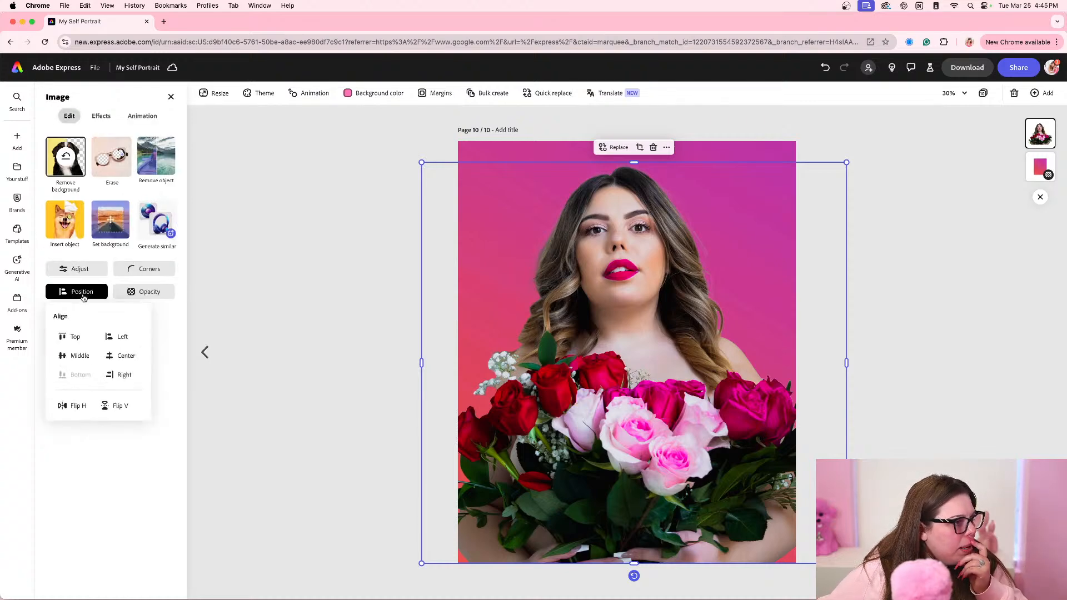
{"action": "left_click", "coordinate": [97, 119]}
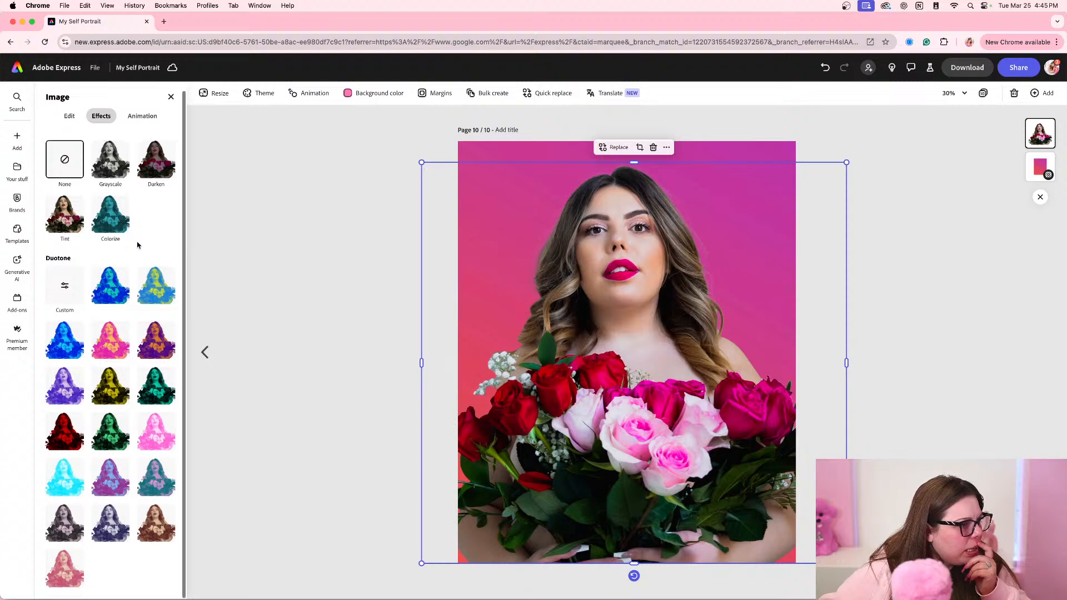
{"action": "left_click", "coordinate": [258, 202]}
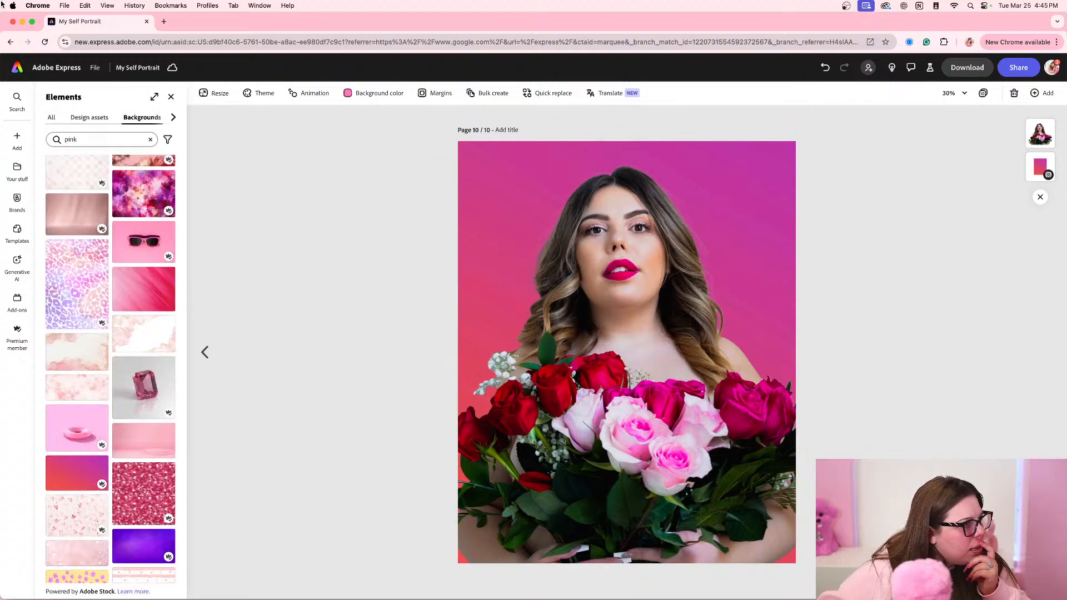
- Reload the project and check the effects available for page 10's portrait again
{"action": "left_click", "coordinate": [45, 42]}
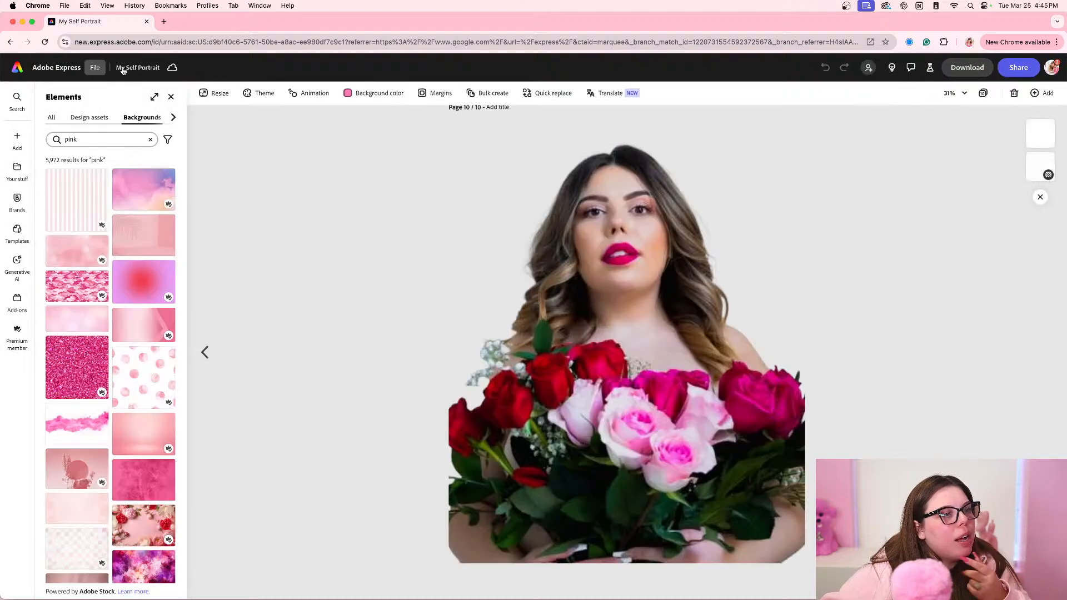
{"action": "left_click", "coordinate": [639, 367]}
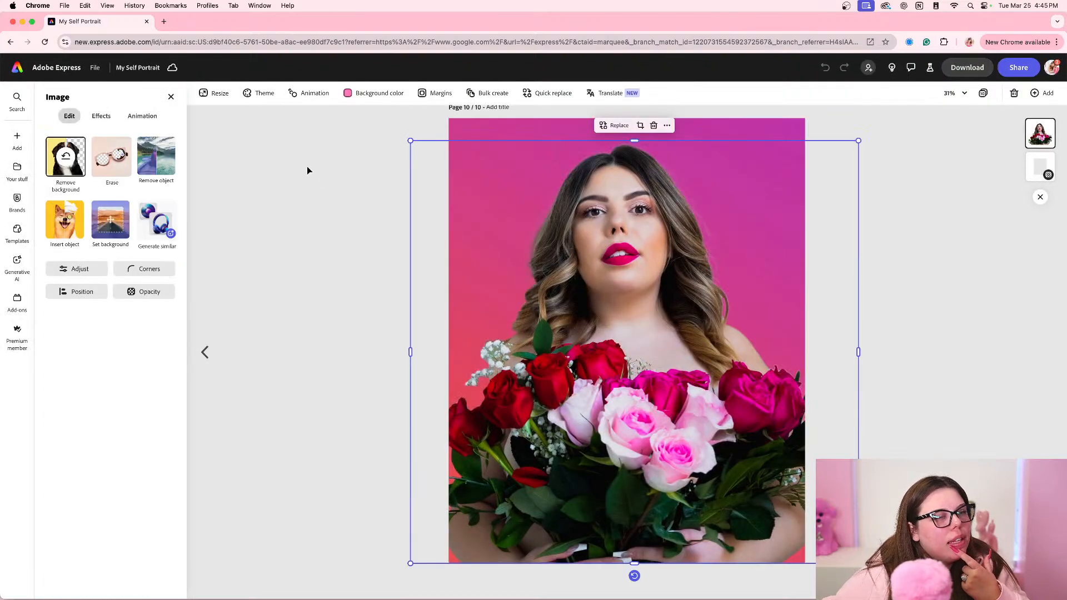
{"action": "left_click", "coordinate": [101, 115]}
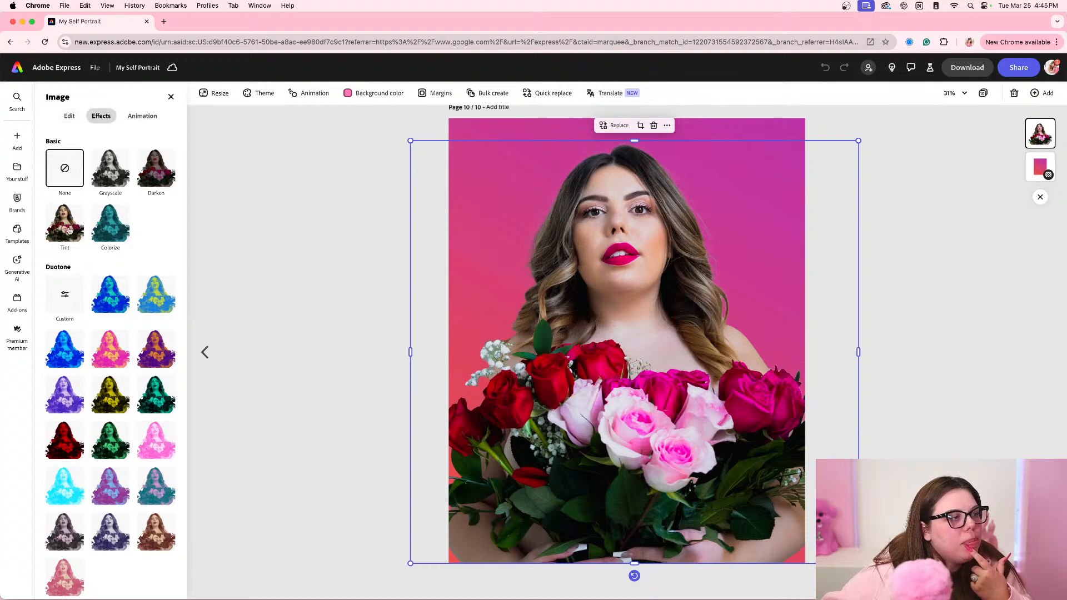
{"action": "left_click", "coordinate": [72, 119]}
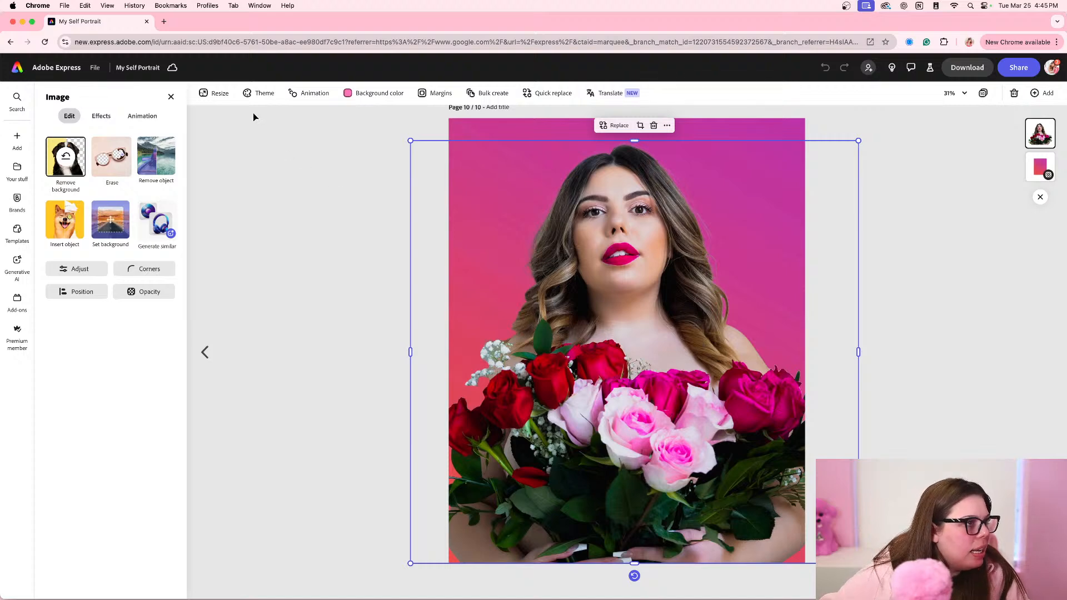
{"action": "left_click", "coordinate": [101, 116]}
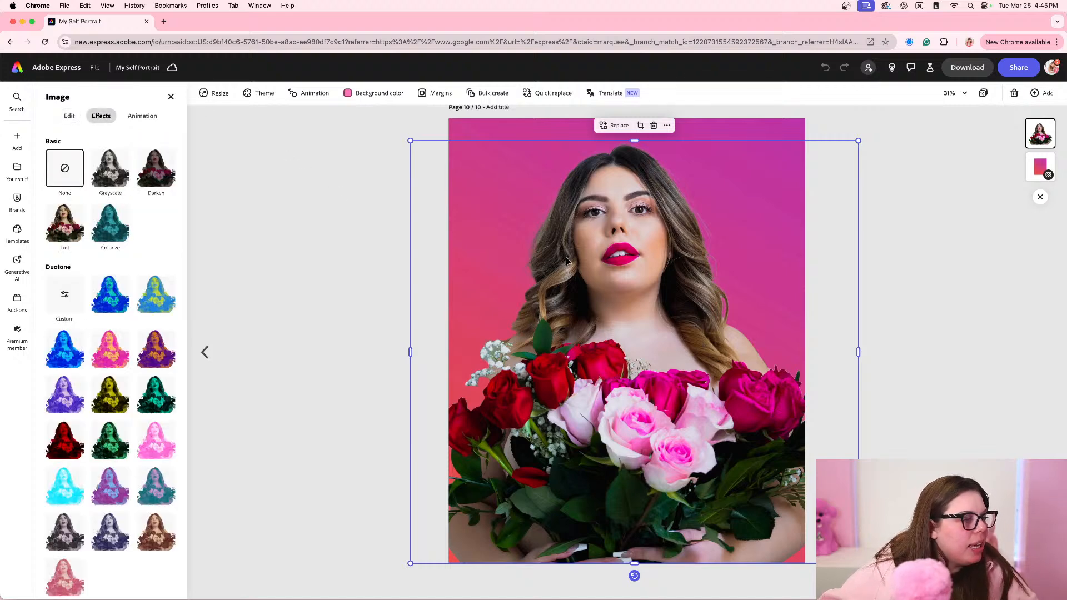
- Duplicate the portrait on page 10 and make the rear copy a solid silhouette using a custom duotone with white shadows and highlights
{"action": "left_click_drag", "start_coordinate": [567, 260], "coordinate": [710, 334]}
{"action": "left_click", "coordinate": [611, 200]}
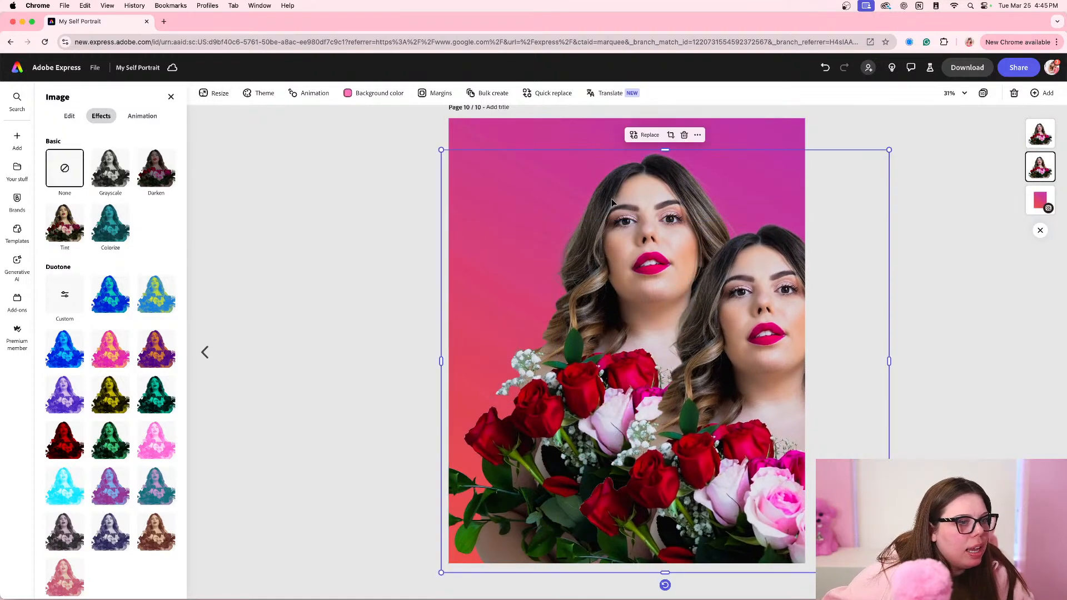
{"action": "left_click", "coordinate": [68, 306]}
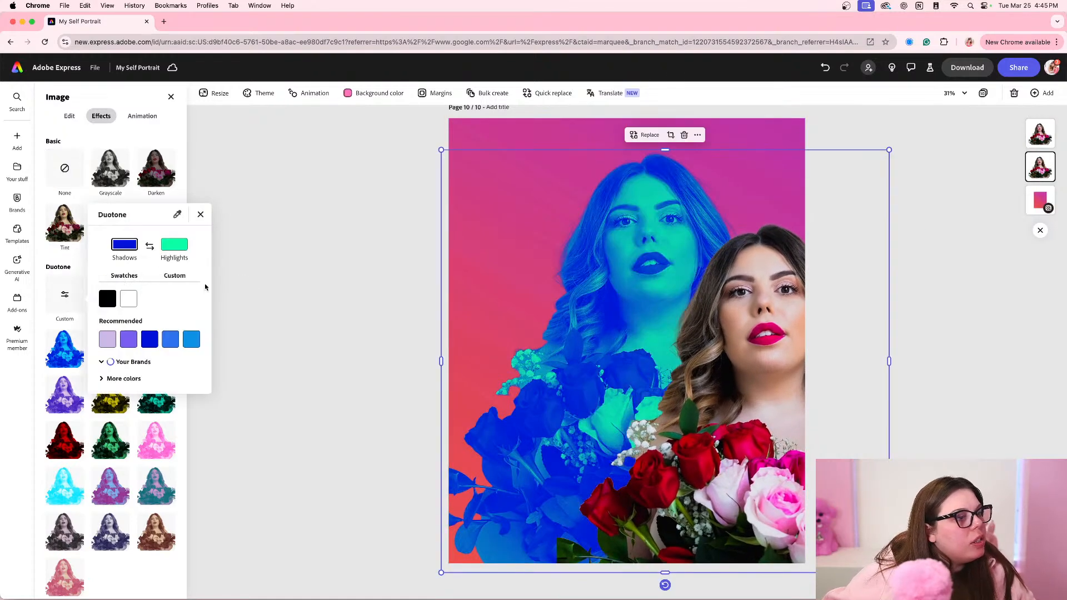
{"action": "left_click", "coordinate": [129, 269]}
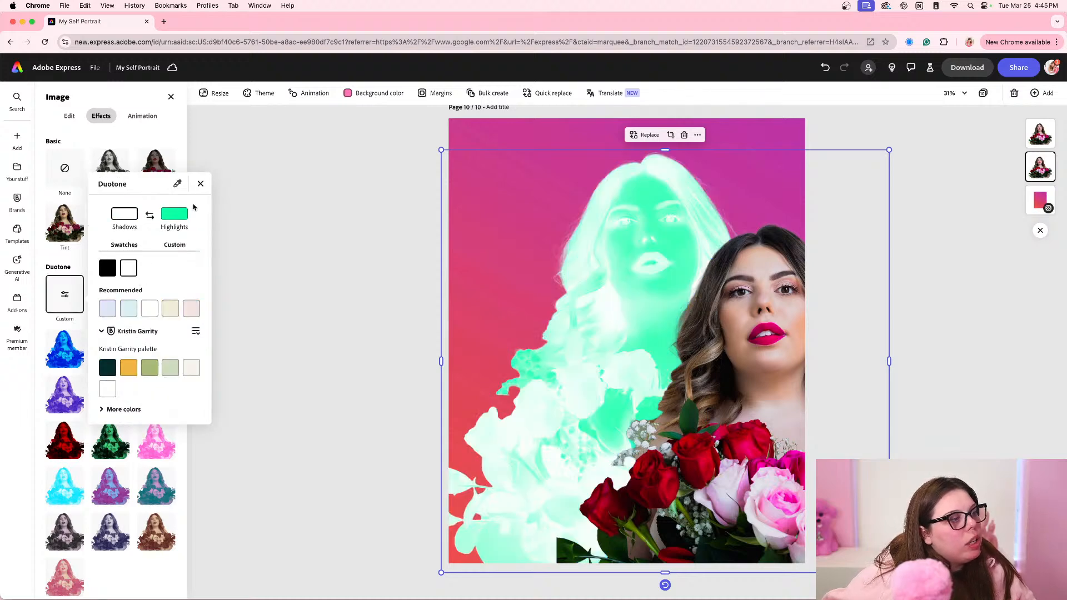
{"action": "left_click", "coordinate": [173, 213]}
{"action": "left_click", "coordinate": [129, 268]}
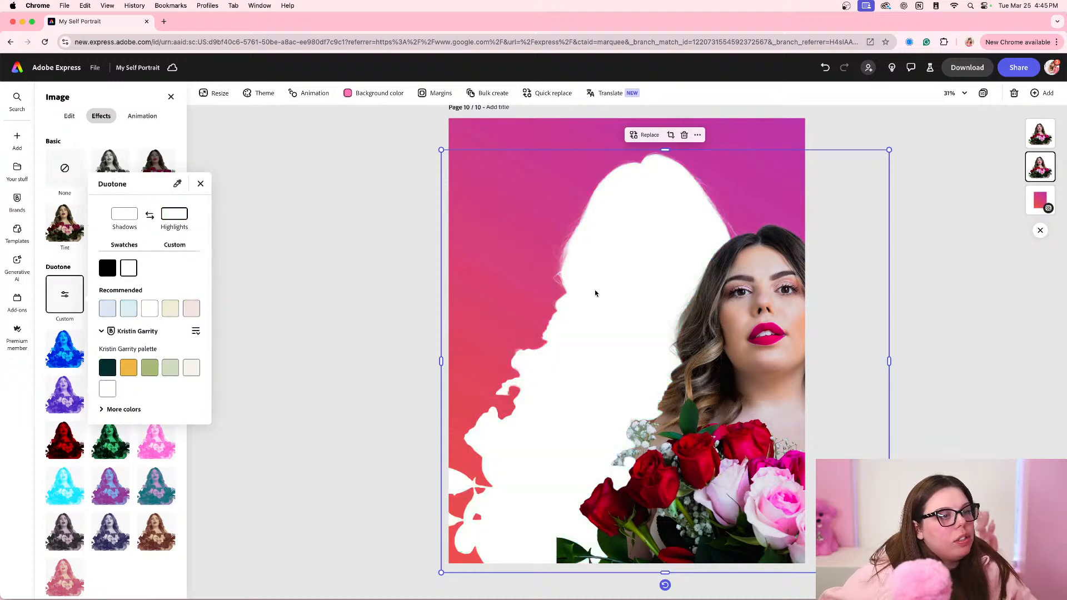
- Shift the white silhouette slightly to the left, then try moving the color portrait over it and undo the last move
{"action": "mouse_move", "coordinate": [729, 376]}
{"action": "left_mouse_down"}
{"action": "mouse_move", "coordinate": [638, 345]}
{"action": "mouse_move", "coordinate": [683, 392]}
{"action": "mouse_move", "coordinate": [710, 382]}
{"action": "left_mouse_up"}
{"action": "left_click", "coordinate": [780, 360]}
{"action": "left_click_drag", "start_coordinate": [780, 360], "coordinate": [653, 297]}
{"action": "key", "text": "super+z"}
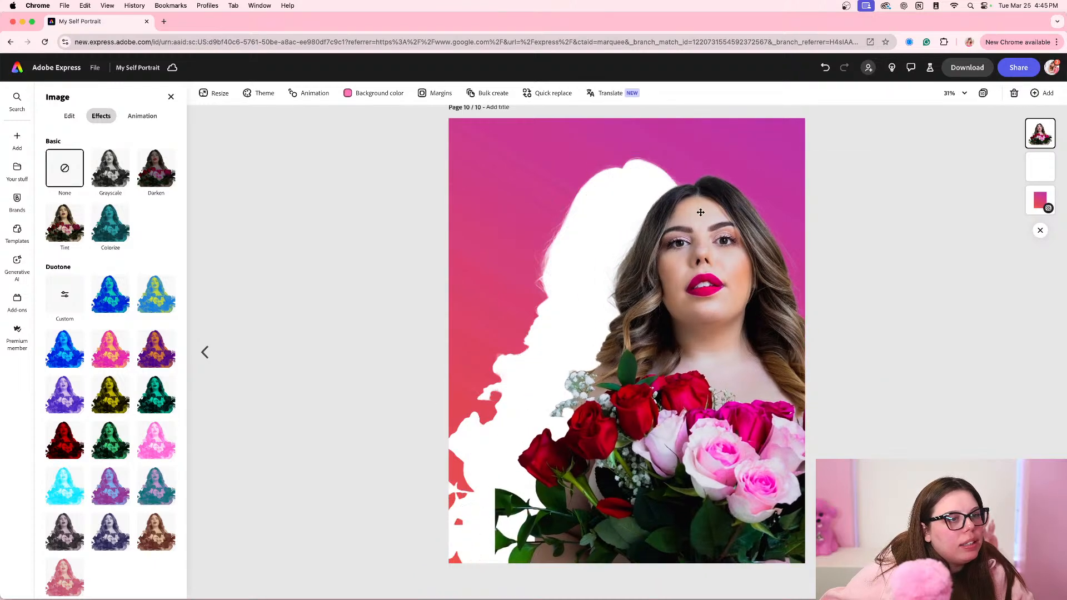
- Duplicate the white silhouette on page 10 and offset the copy slightly to the right of the original
{"action": "left_click", "coordinate": [604, 183]}
{"action": "key", "text": "super+c"}
{"action": "key", "text": "super+v"}
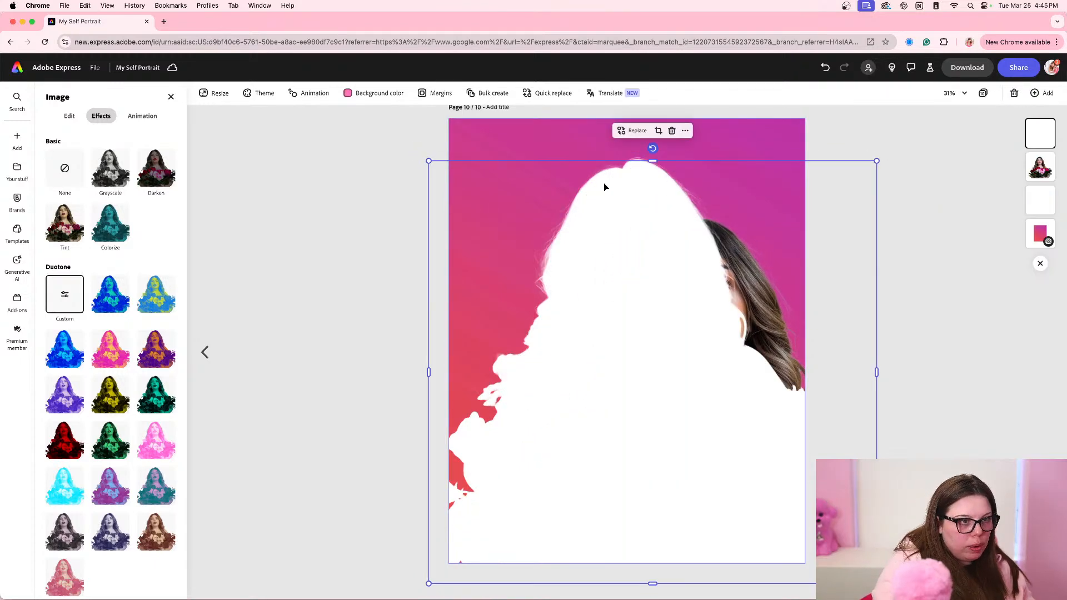
{"action": "left_click_drag", "start_coordinate": [604, 188], "coordinate": [610, 187]}
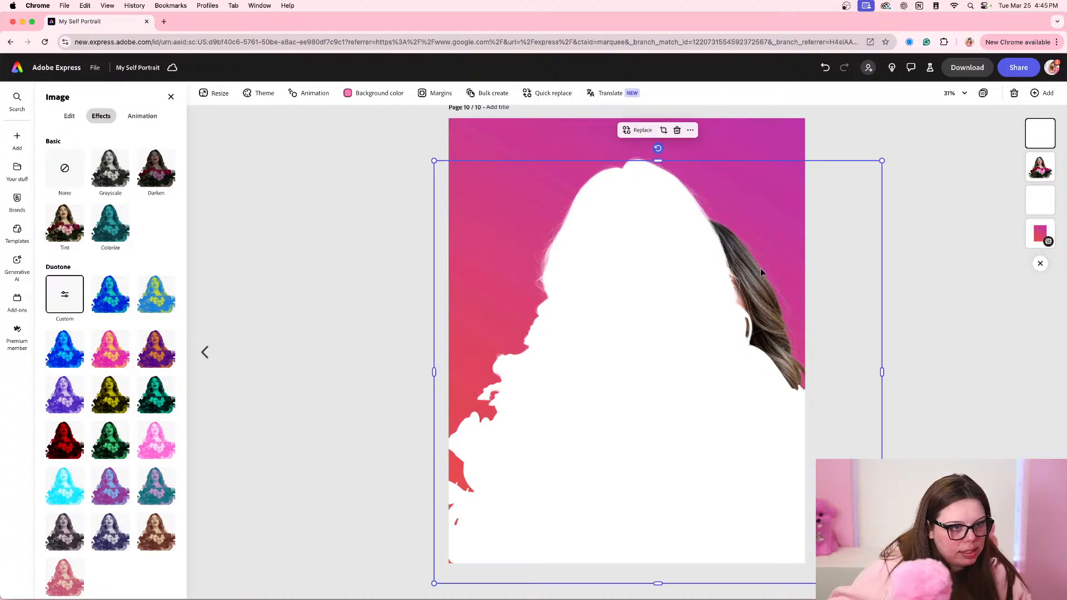
- Bring the color portrait in front of both white silhouettes and align it so they form an outline around it
{"action": "left_click", "coordinate": [690, 130]}
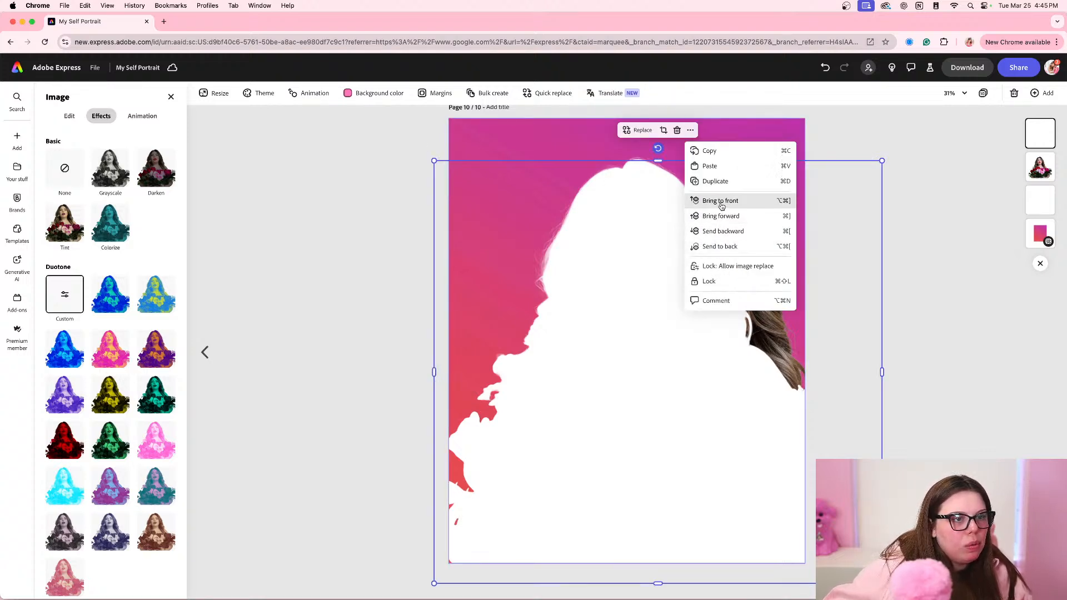
{"action": "left_click", "coordinate": [718, 200]}
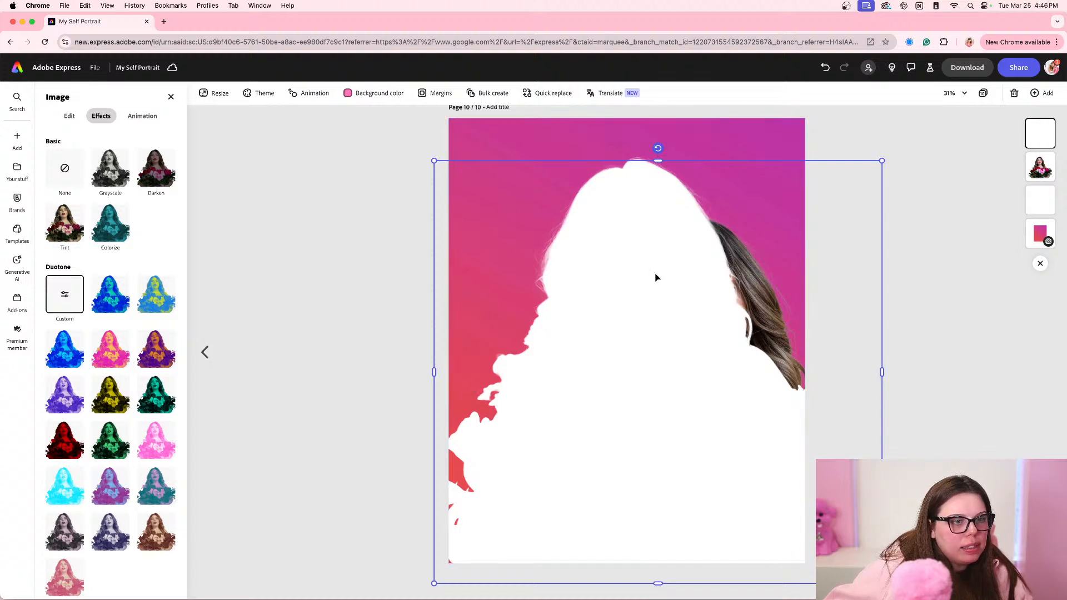
{"action": "left_click_drag", "start_coordinate": [654, 277], "coordinate": [510, 312]}
{"action": "left_click_drag", "start_coordinate": [769, 290], "coordinate": [902, 178]}
{"action": "left_click_drag", "start_coordinate": [495, 312], "coordinate": [641, 268]}
{"action": "left_click", "coordinate": [804, 146]}
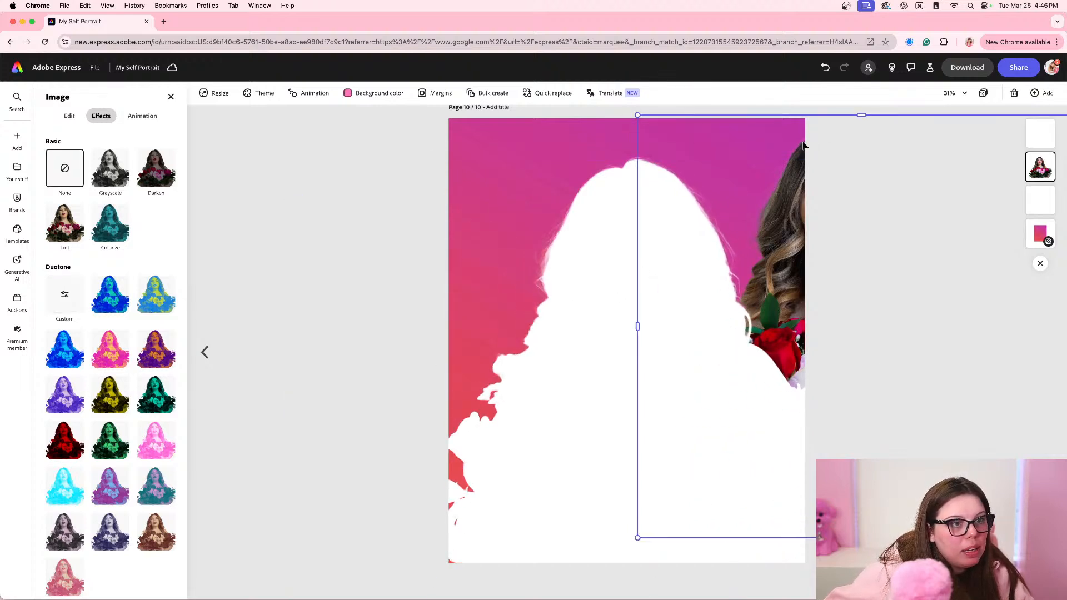
{"action": "right_click", "coordinate": [796, 150]}
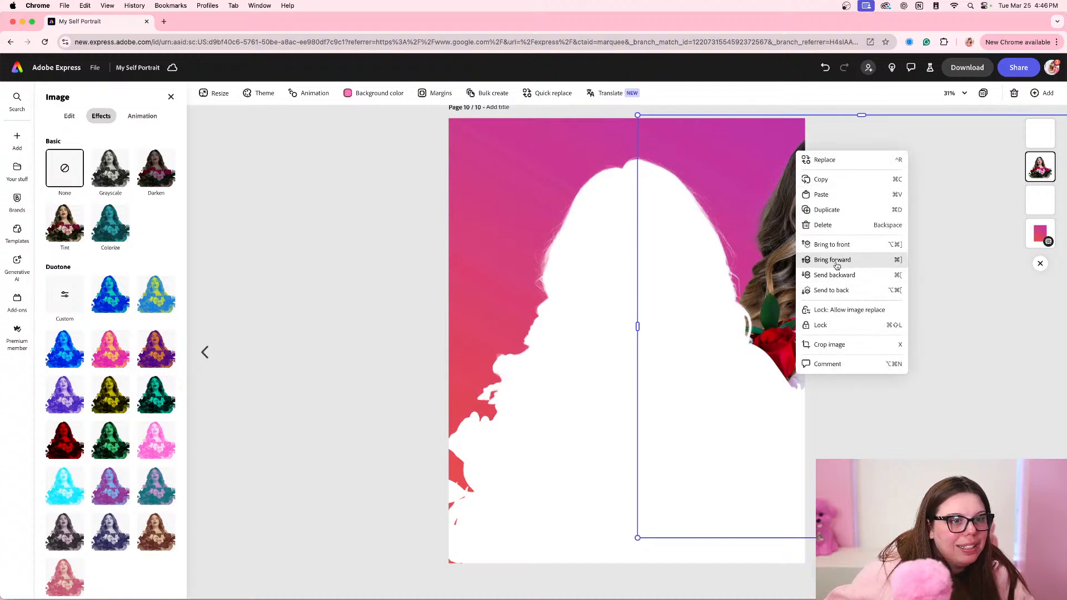
{"action": "left_click", "coordinate": [835, 246]}
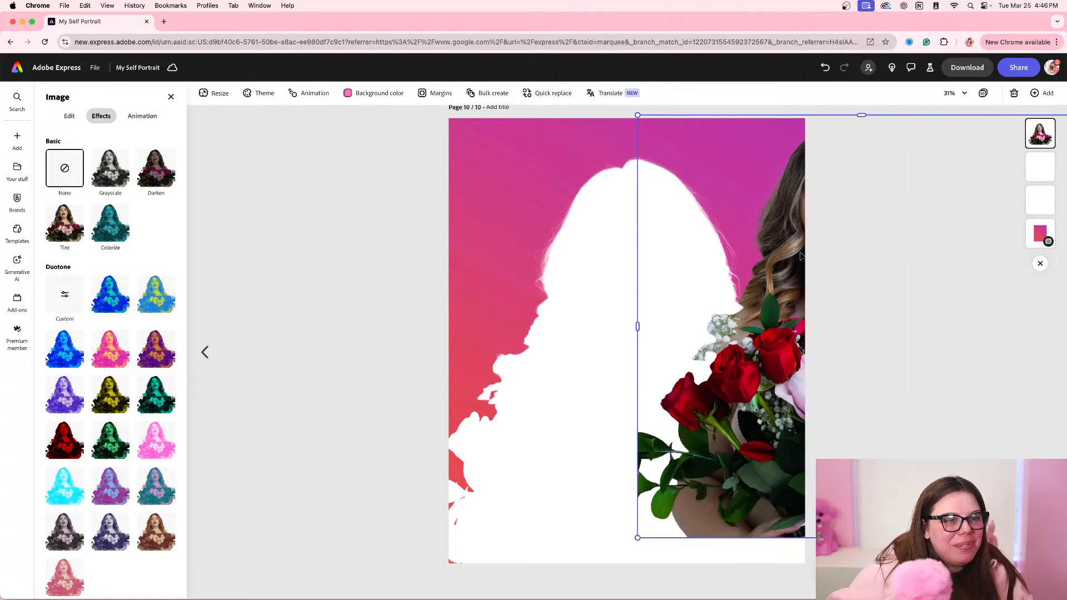
{"action": "left_click_drag", "start_coordinate": [580, 313], "coordinate": [583, 299]}
- Delete the gradient background image and set page 10's background color to orange from the International Women's Month palette
{"action": "left_click", "coordinate": [774, 137]}
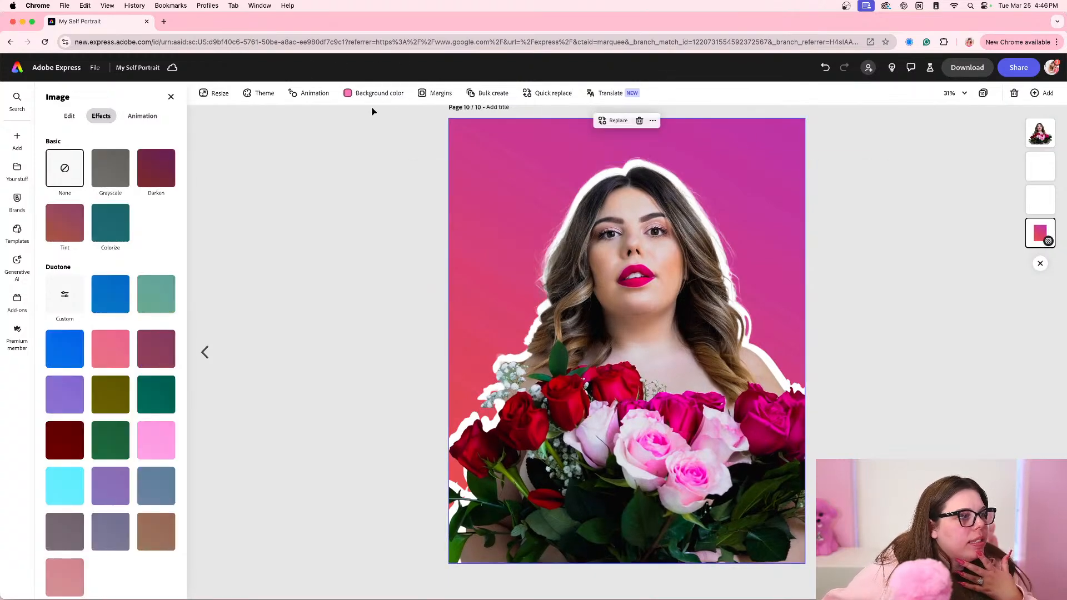
{"action": "key", "text": "BackSpace"}
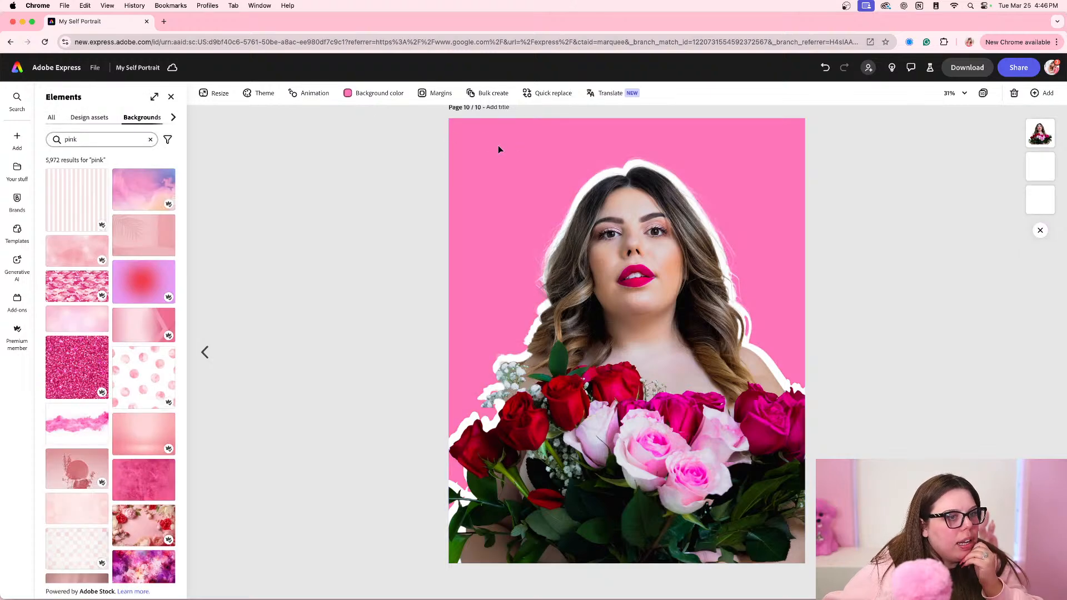
{"action": "left_click", "coordinate": [374, 93]}
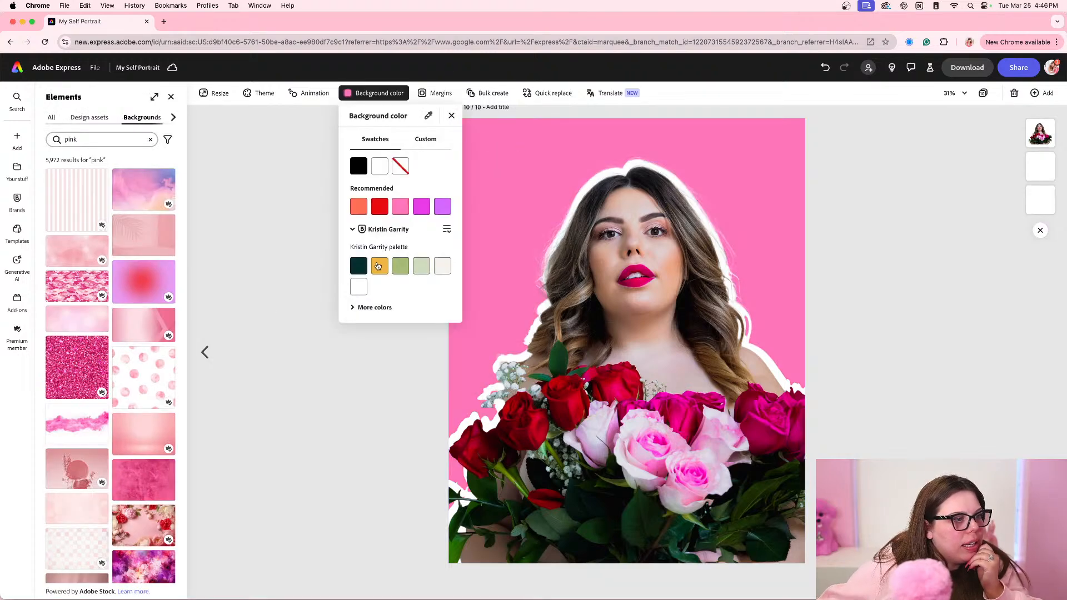
{"action": "left_click", "coordinate": [448, 229]}
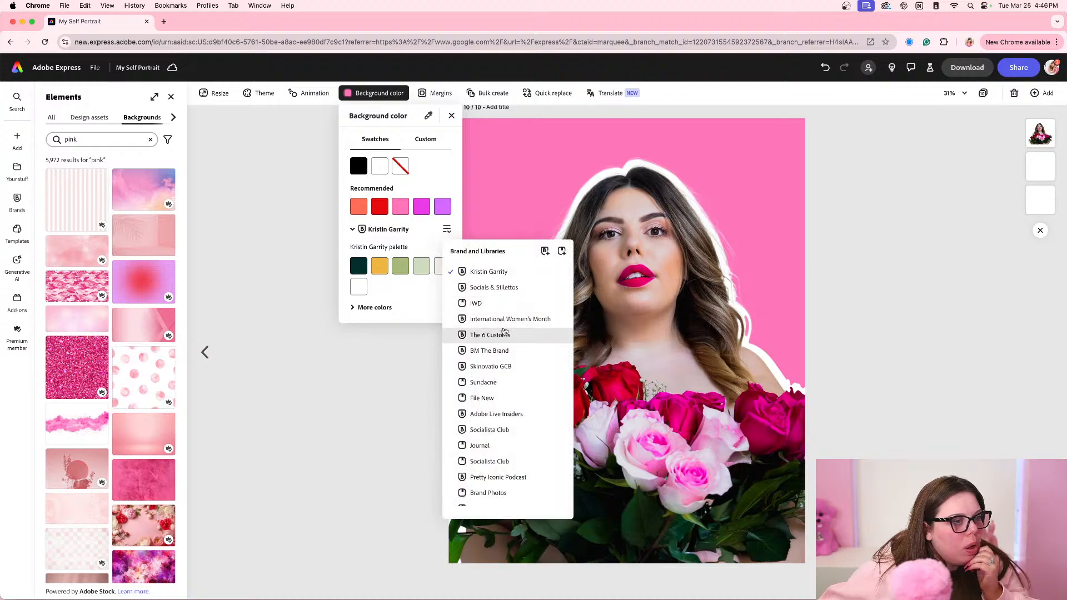
{"action": "left_click", "coordinate": [510, 319]}
{"action": "left_click", "coordinate": [358, 266]}
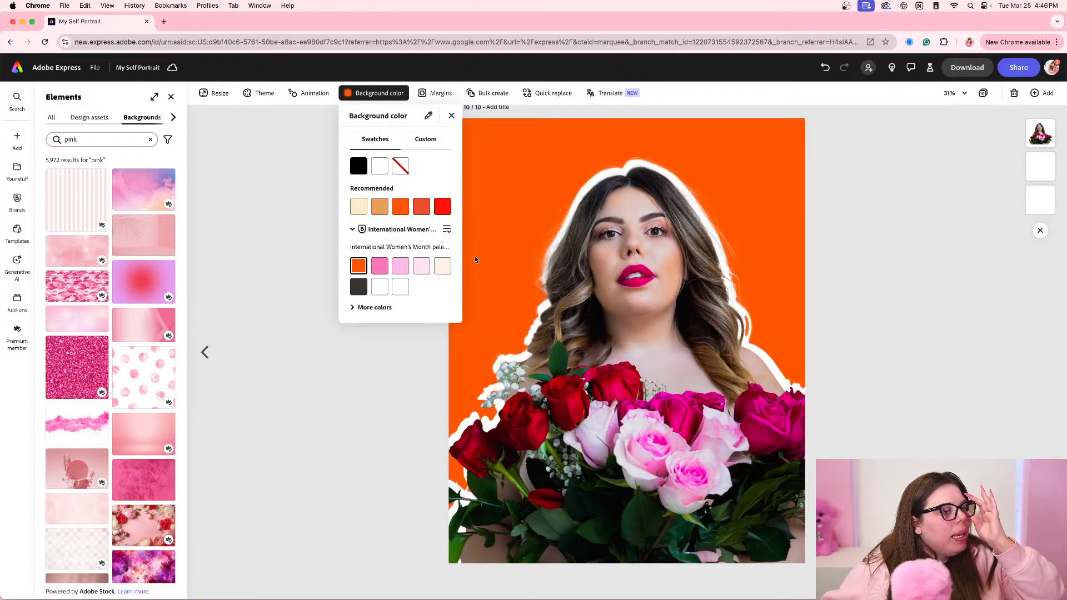
- Lower the middle white silhouette's opacity to 27%
{"action": "left_click", "coordinate": [738, 230]}
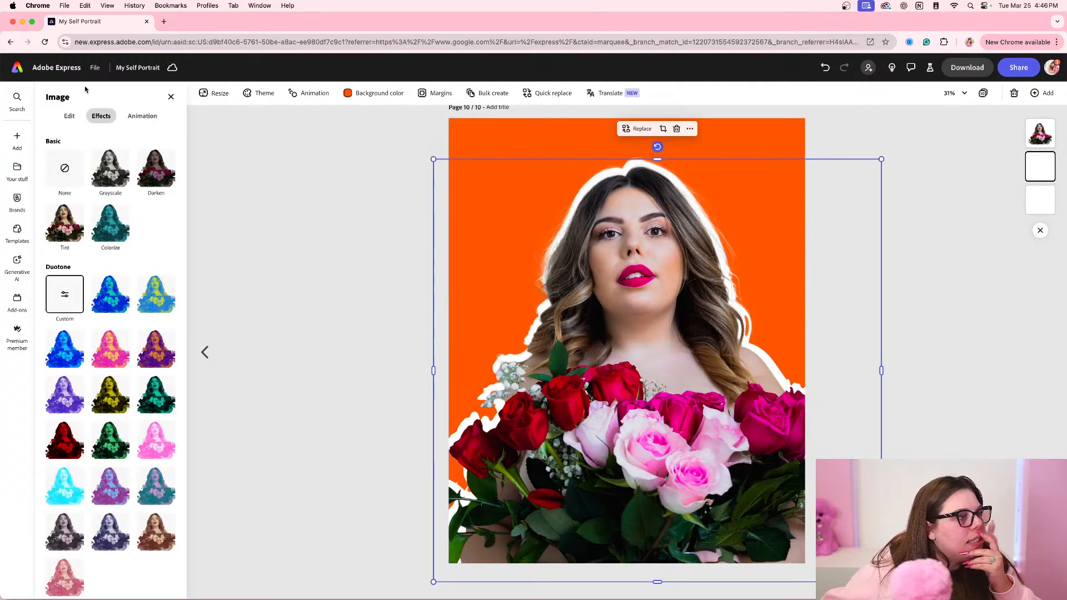
{"action": "left_click", "coordinate": [69, 115]}
{"action": "left_click", "coordinate": [148, 292]}
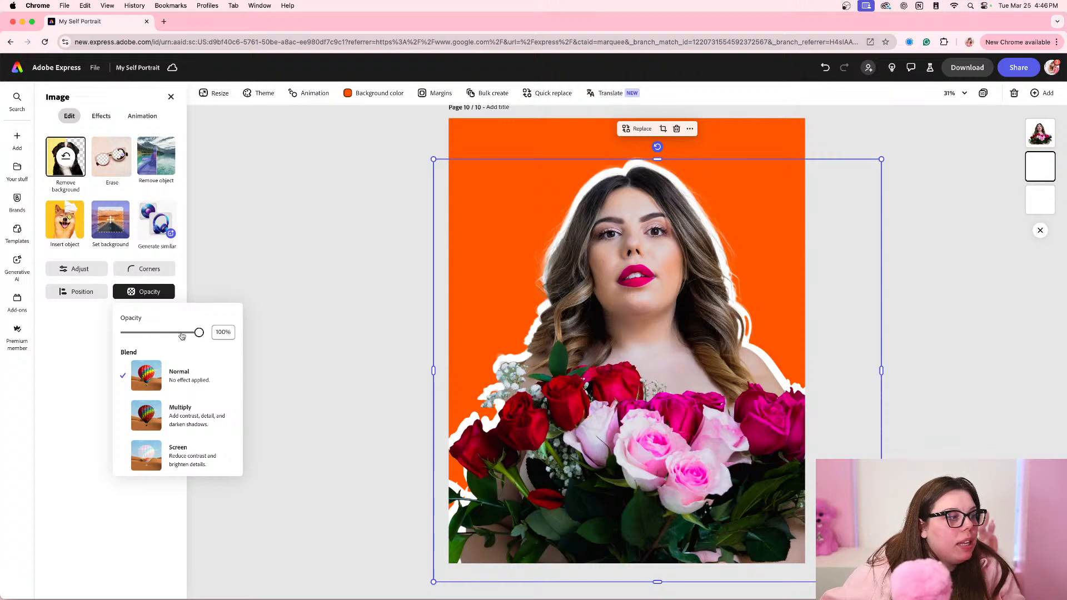
{"action": "left_click_drag", "start_coordinate": [199, 332], "coordinate": [143, 333]}
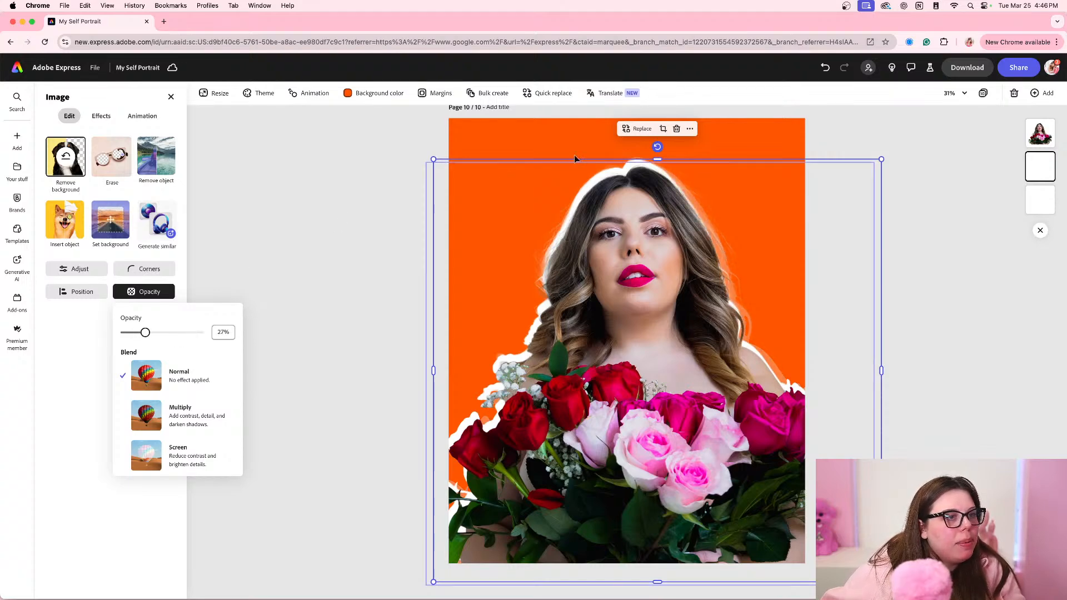
{"action": "left_click", "coordinate": [514, 159]}
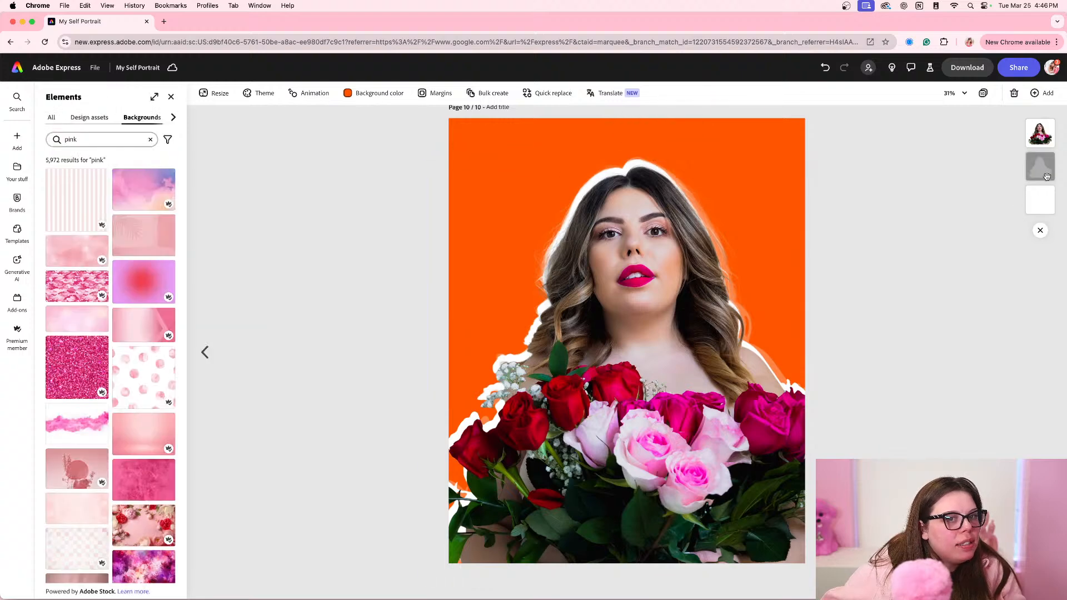
- Check the middle silhouette's opacity and set the rearmost white silhouette to the same 27% opacity
{"action": "left_click", "coordinate": [1036, 200]}
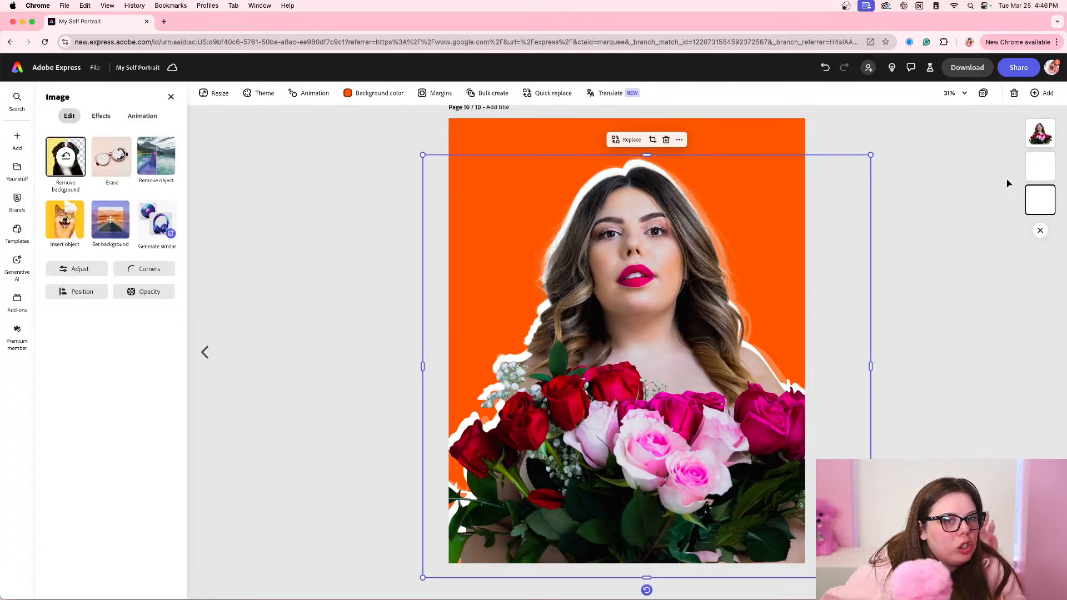
{"action": "left_click", "coordinate": [1039, 166]}
{"action": "left_click", "coordinate": [143, 295]}
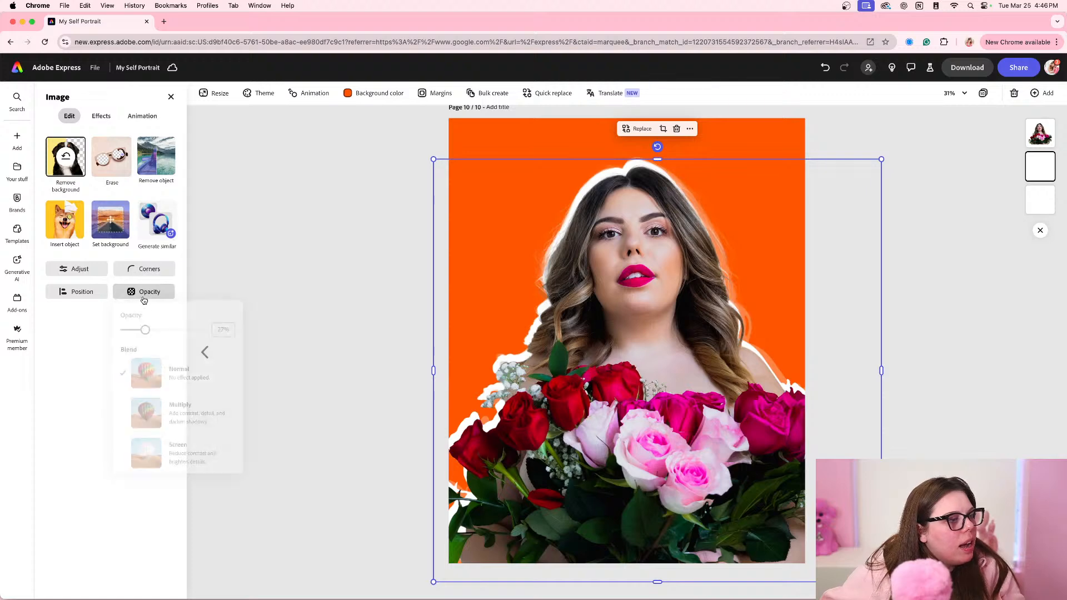
{"action": "left_click", "coordinate": [1041, 201]}
{"action": "left_click", "coordinate": [148, 292]}
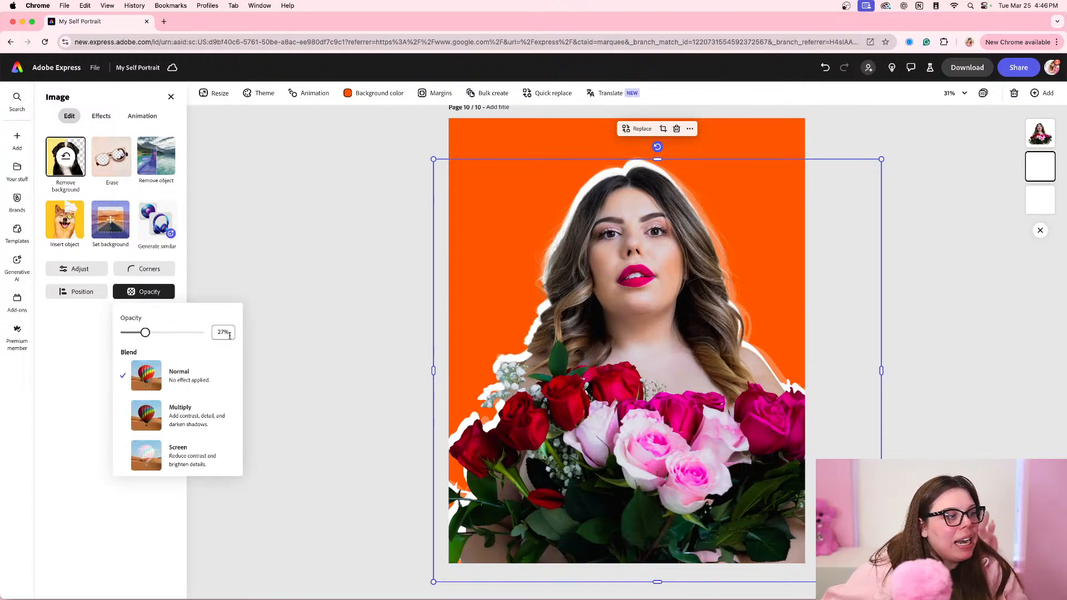
{"action": "left_click", "coordinate": [230, 331]}
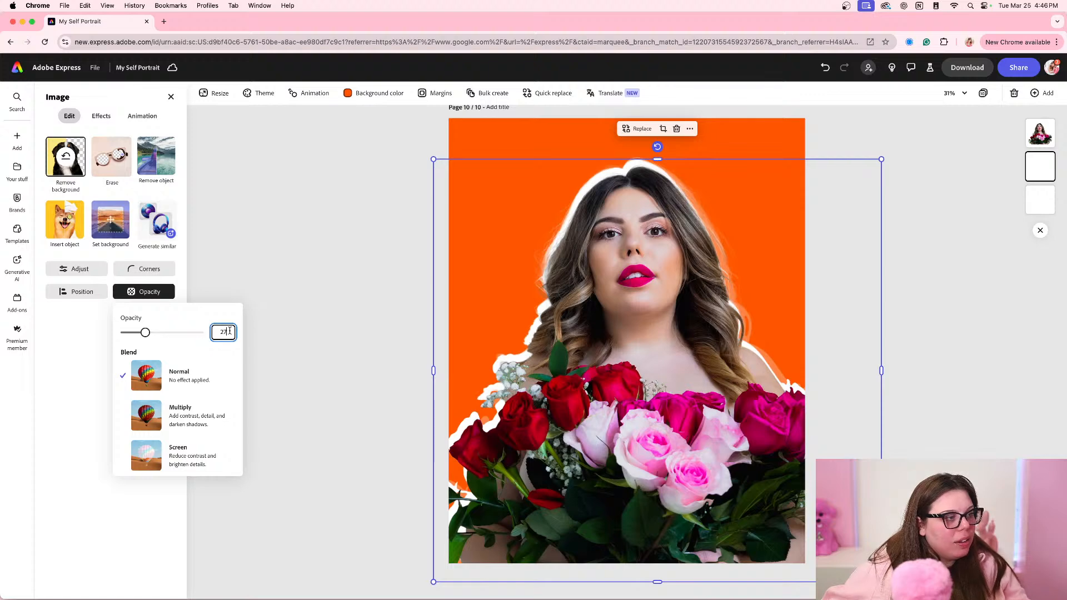
{"action": "left_click", "coordinate": [1049, 204]}
{"action": "left_click", "coordinate": [157, 291]}
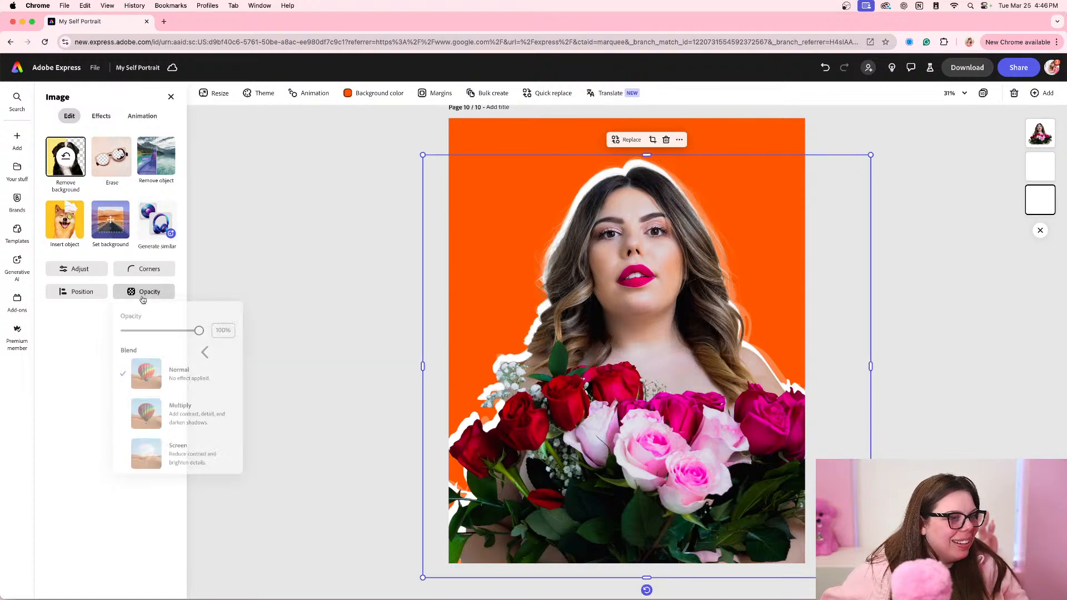
{"action": "left_click", "coordinate": [224, 332]}
{"action": "type", "text": "27"}
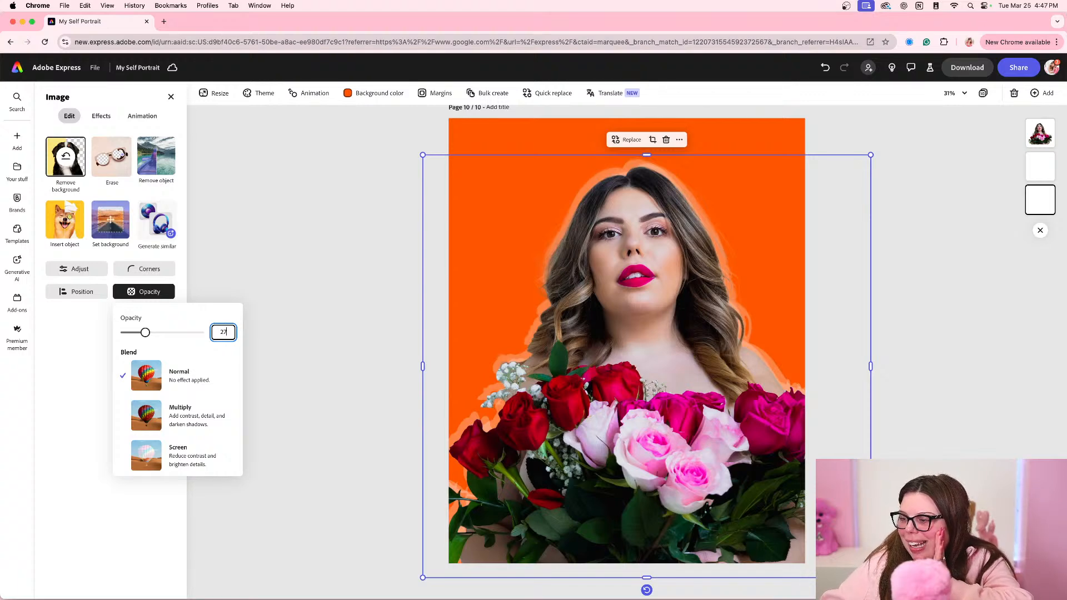
{"action": "left_click", "coordinate": [357, 376]}
- Select the portrait and both silhouettes together and shift them slightly up and to the left on page 10
{"action": "left_click", "coordinate": [632, 302]}
{"action": "left_click_drag", "start_coordinate": [946, 308], "coordinate": [503, 311]}
{"action": "left_click_drag", "start_coordinate": [616, 332], "coordinate": [608, 324]}
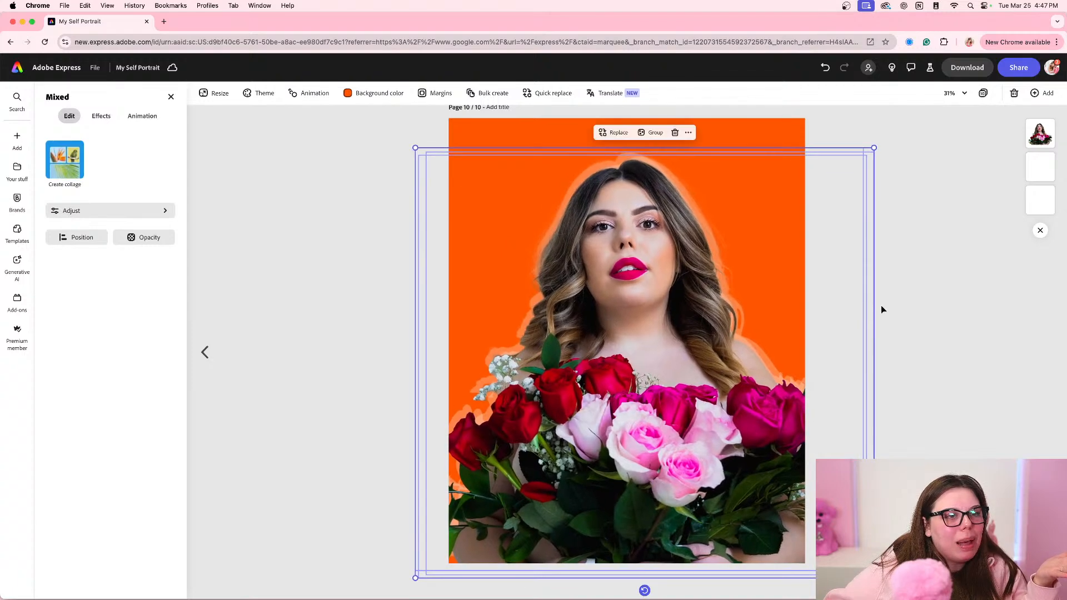
{"action": "left_click", "coordinate": [916, 301]}
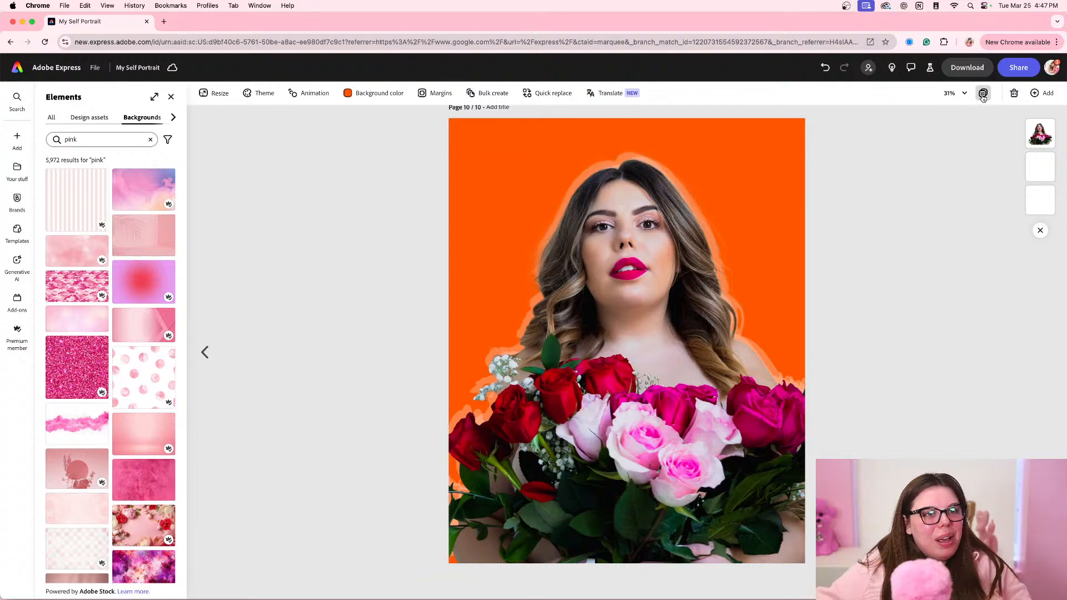
- Duplicate the "Lift Her Up & You'll Rise Too" page and move the copy to the end as page 11
{"action": "left_click", "coordinate": [983, 93]}
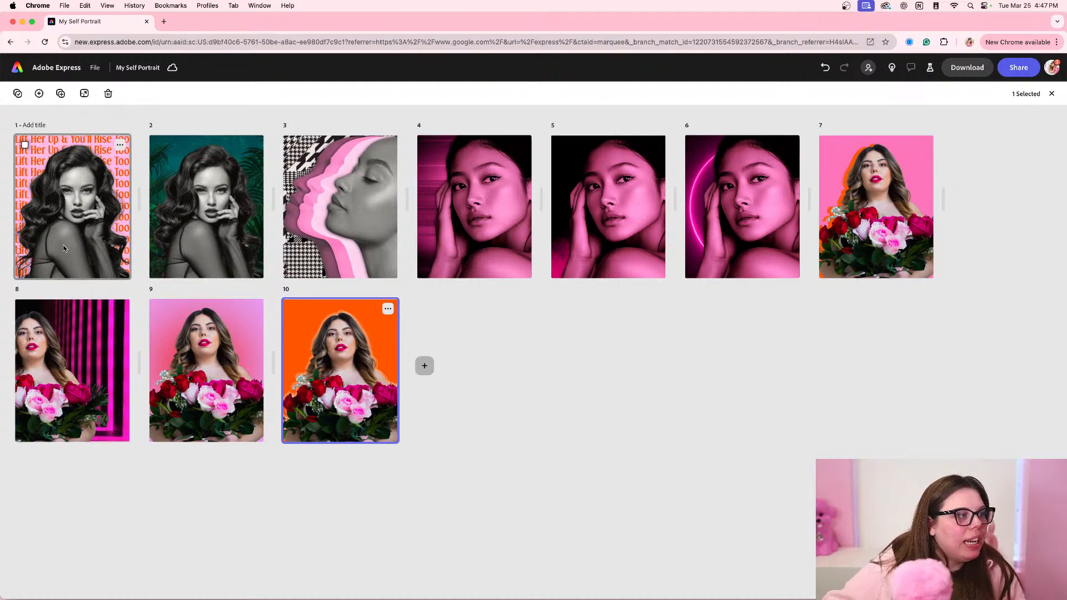
{"action": "double_click", "coordinate": [75, 217]}
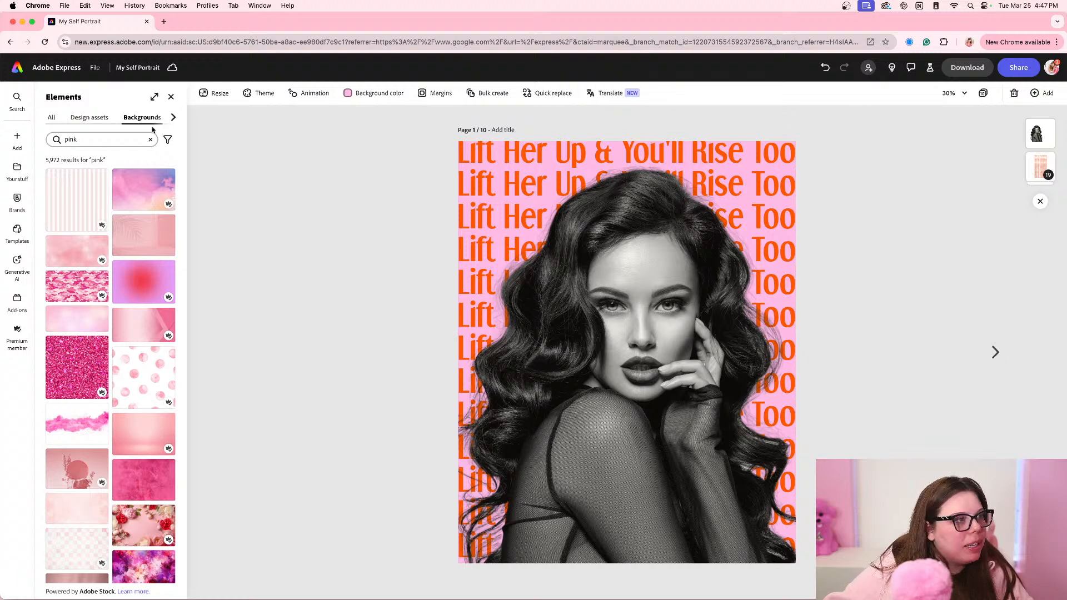
{"action": "left_click", "coordinate": [982, 93]}
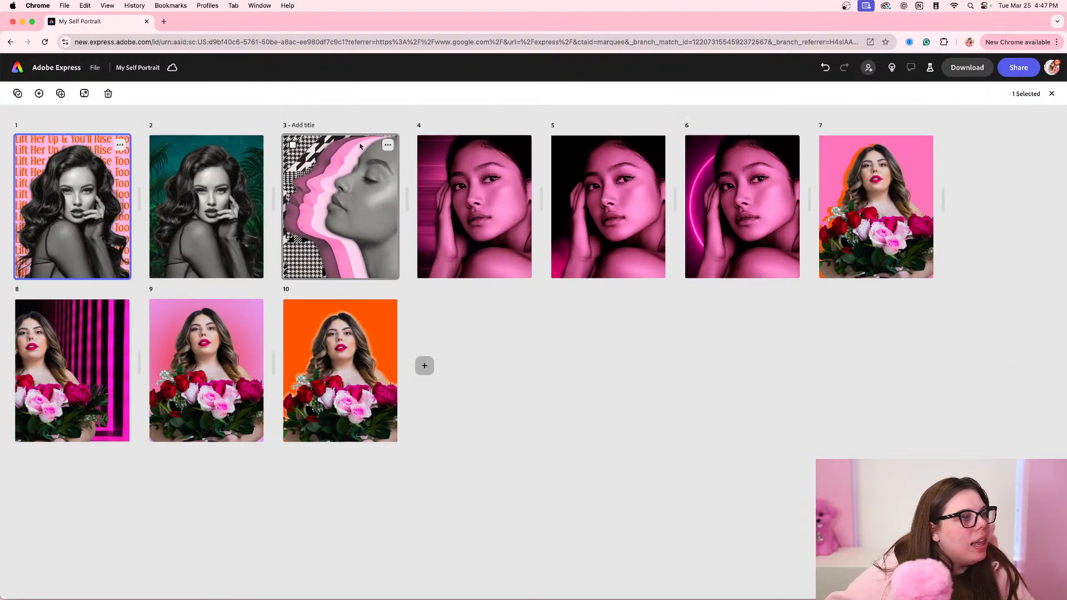
{"action": "left_click", "coordinate": [120, 145]}
{"action": "left_click", "coordinate": [99, 182]}
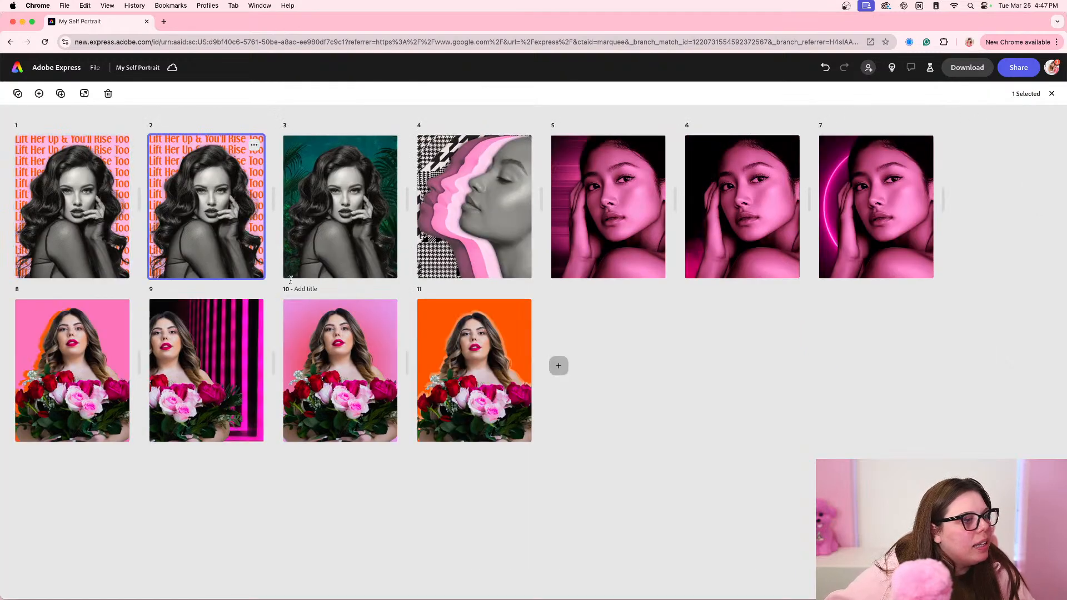
{"action": "left_click_drag", "start_coordinate": [206, 211], "coordinate": [559, 367]}
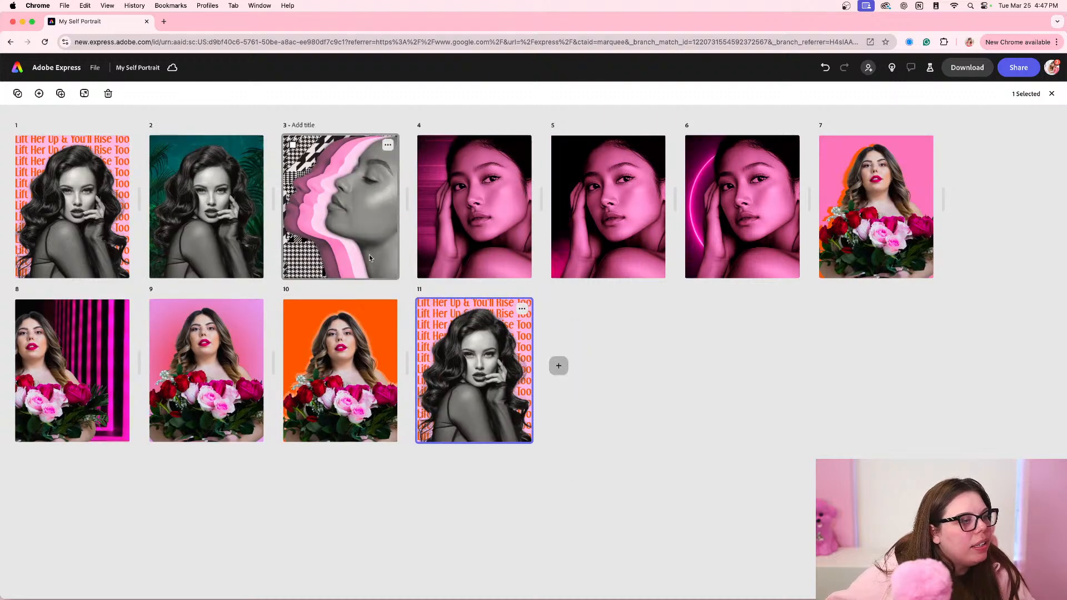
- Replace the woman's portrait on page 11 with the uploaded photo TheSanctuary(78).JPG from Downloads
{"action": "double_click", "coordinate": [470, 408]}
{"action": "left_click", "coordinate": [643, 383]}
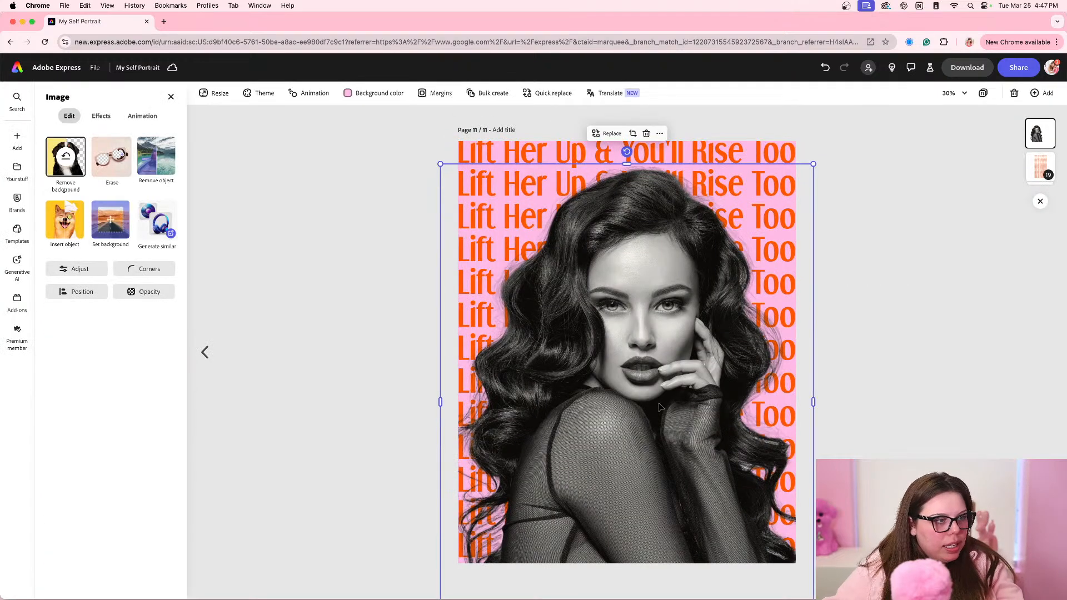
{"action": "left_click", "coordinate": [609, 133]}
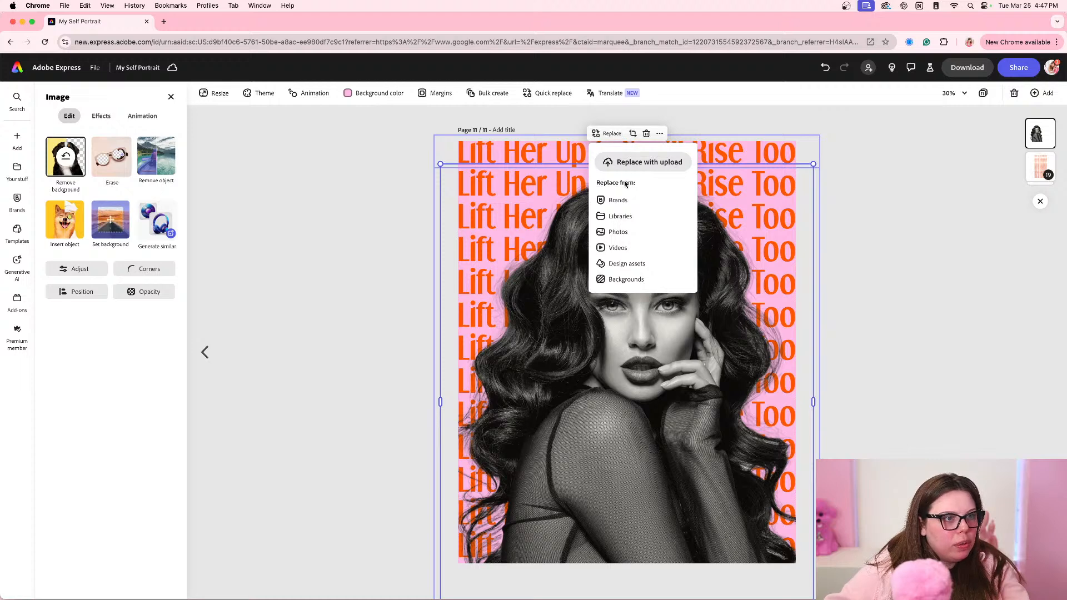
{"action": "left_click", "coordinate": [677, 166]}
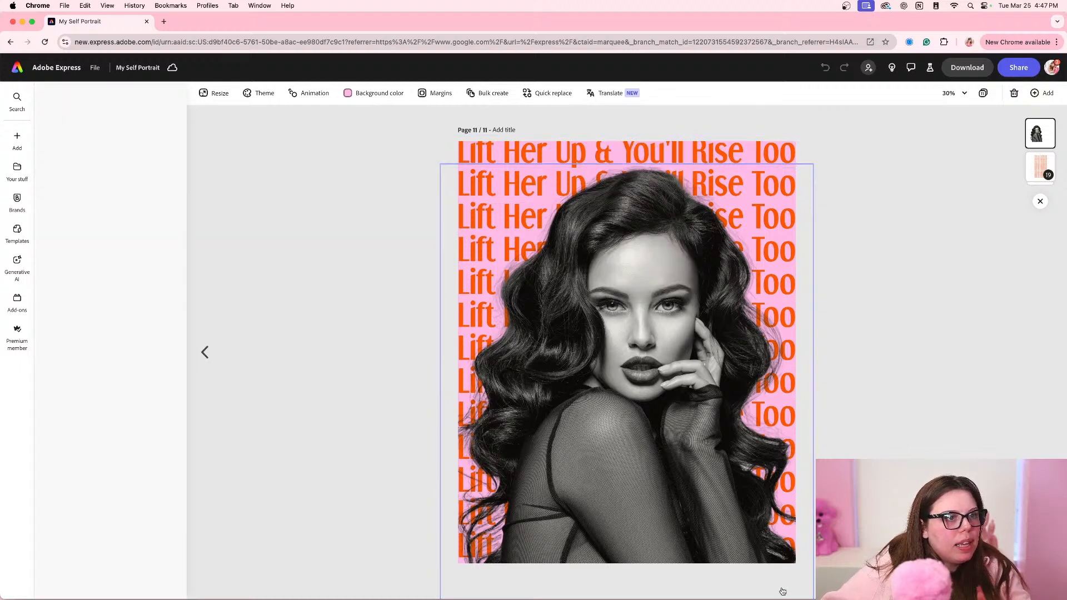
{"action": "mouse_move", "coordinate": [759, 599]}
{"action": "left_click", "coordinate": [776, 575]}
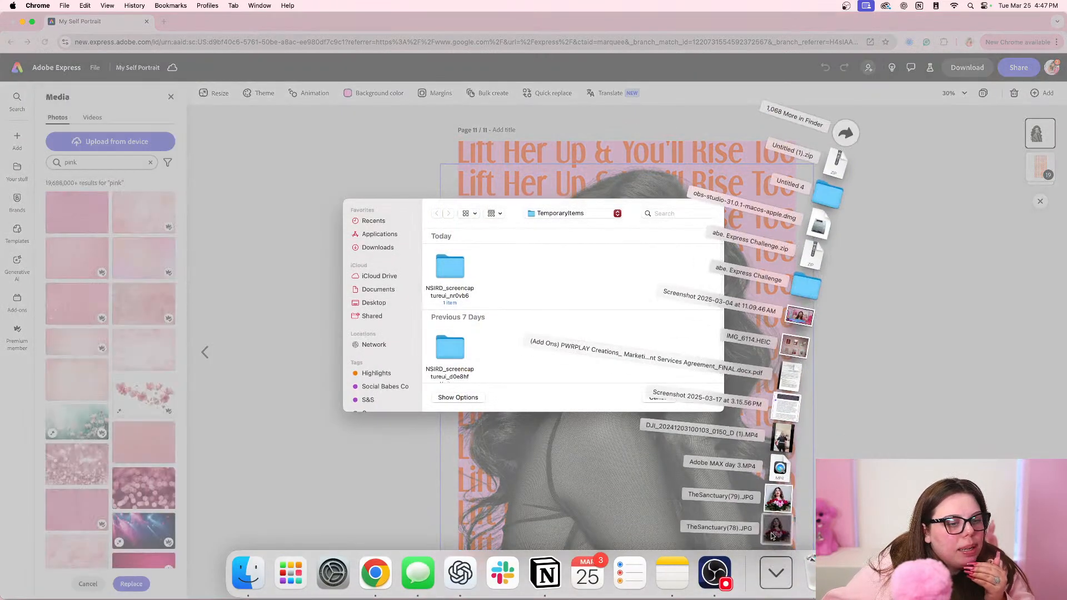
{"action": "left_click_drag", "start_coordinate": [776, 531], "coordinate": [531, 347]}
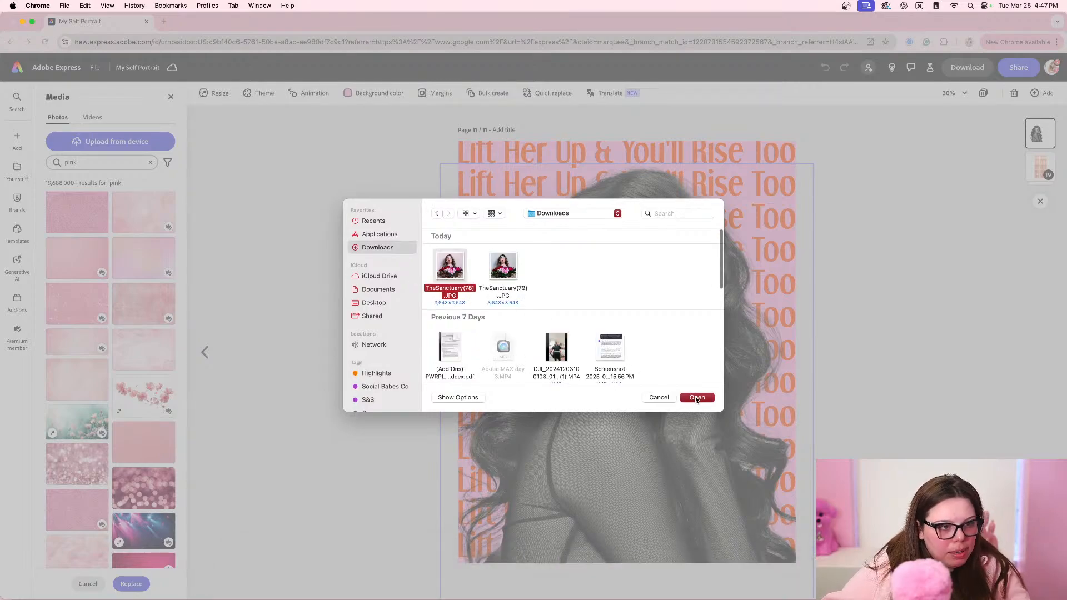
{"action": "left_click", "coordinate": [697, 398]}
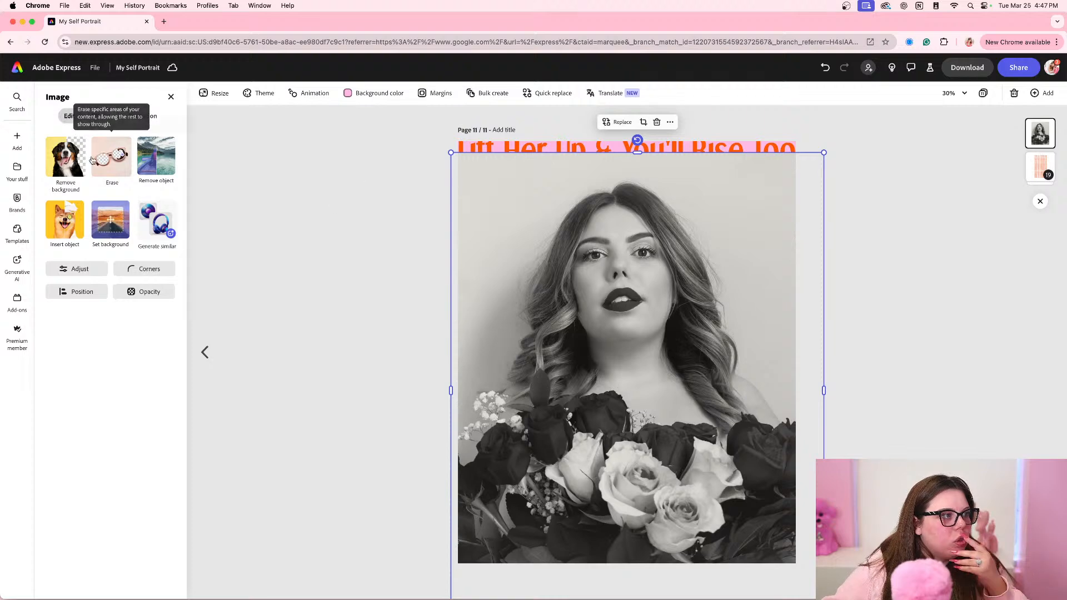
- Remove the background of the new rose portrait and shift it slightly up and to the left on page 11
{"action": "left_click", "coordinate": [63, 160]}
{"action": "left_click", "coordinate": [65, 159]}
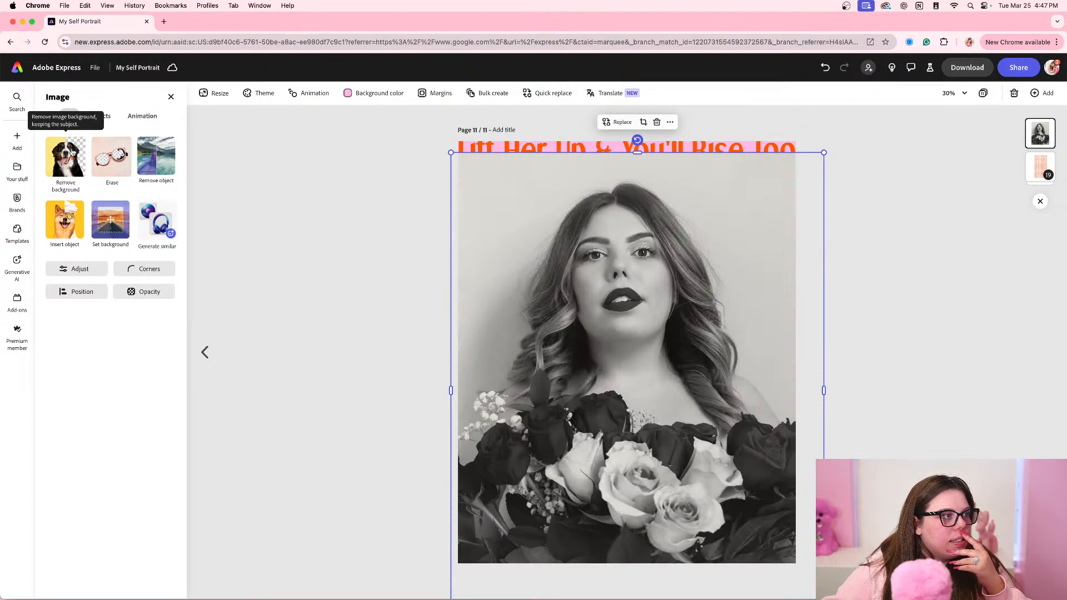
{"action": "left_click", "coordinate": [72, 166]}
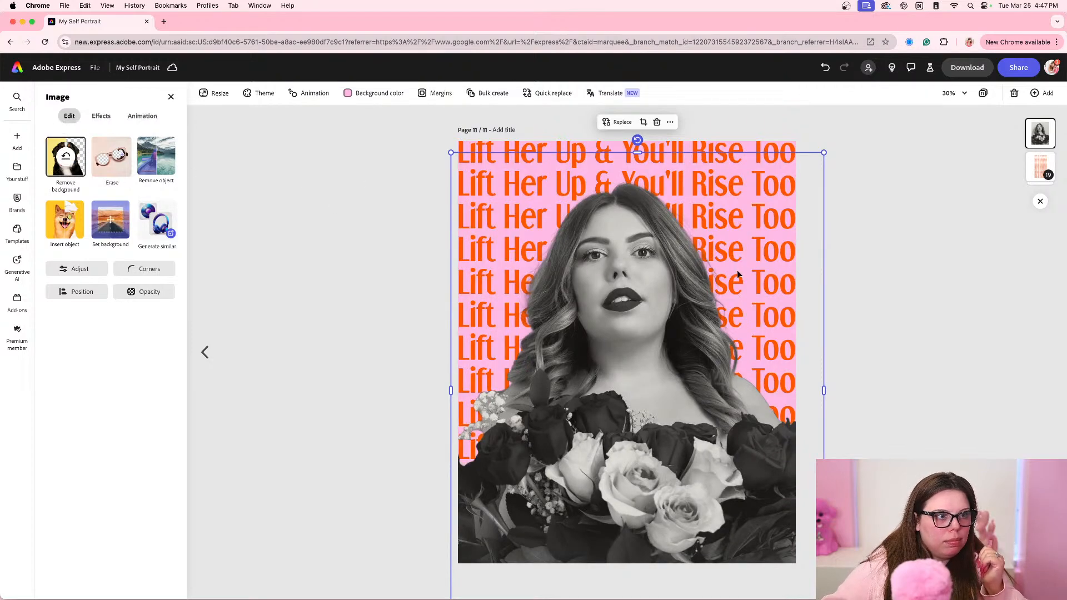
{"action": "left_click_drag", "start_coordinate": [706, 278], "coordinate": [700, 264]}
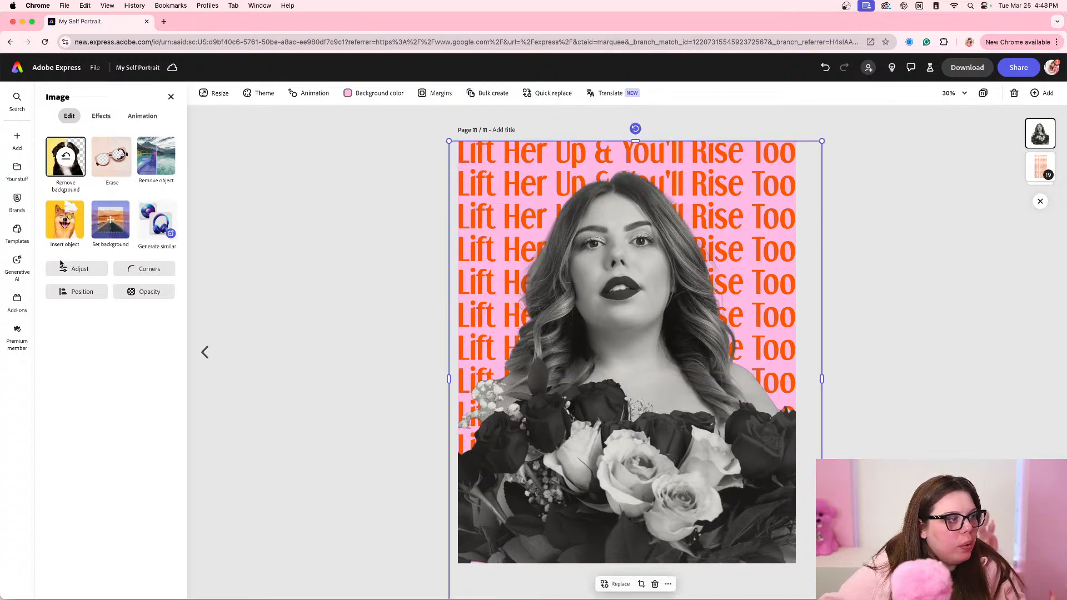
- Check the effect applied to the page 11 portrait and open its image adjustments
{"action": "left_click", "coordinate": [94, 117]}
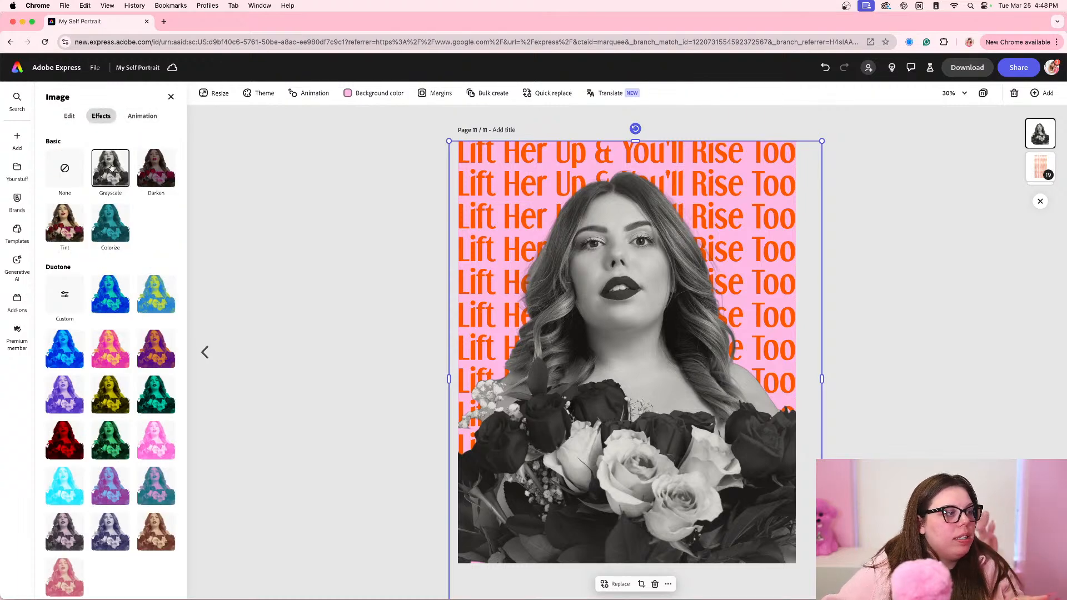
{"action": "left_click", "coordinate": [69, 117]}
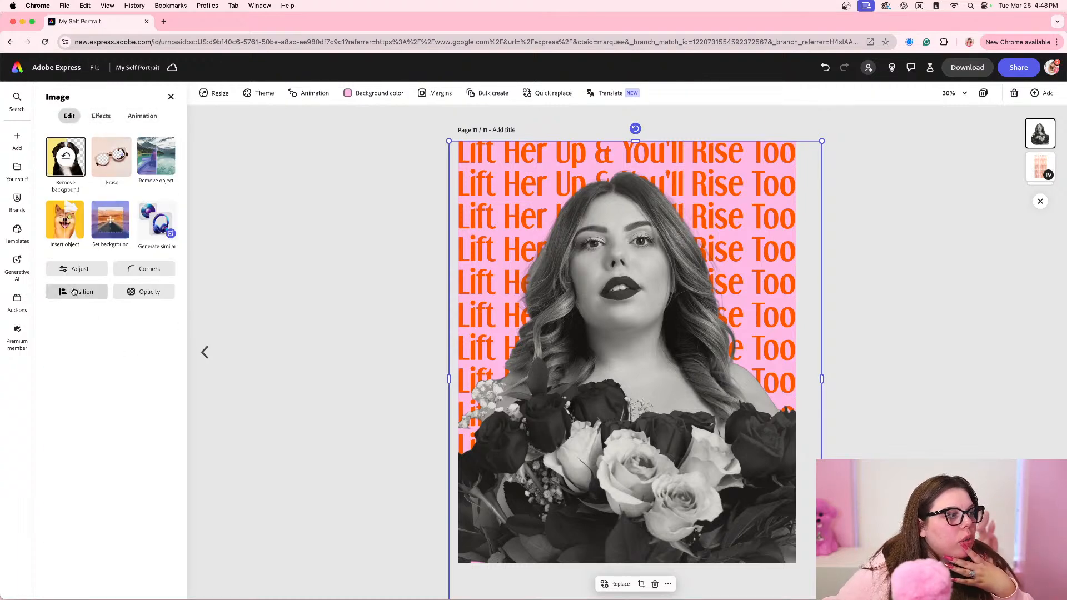
{"action": "left_click", "coordinate": [78, 269]}
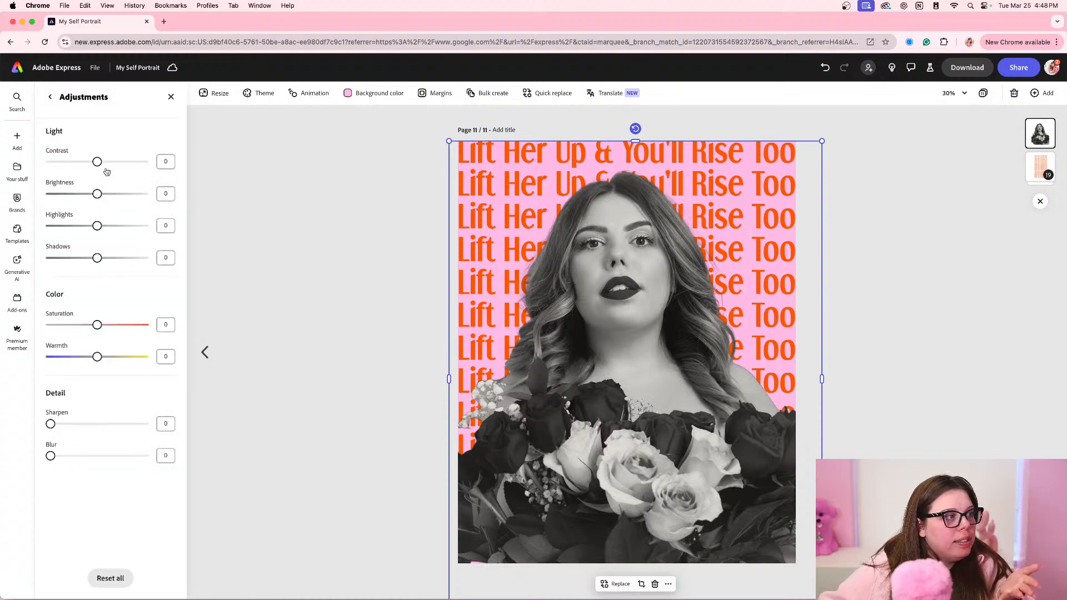
- Try lowering the portrait's brightness to -15 and slightly changing its saturation, and reset all adjustments
{"action": "mouse_move", "coordinate": [97, 194]}
{"action": "left_mouse_down"}
{"action": "mouse_move", "coordinate": [81, 195]}
{"action": "mouse_move", "coordinate": [90, 194]}
{"action": "left_mouse_up"}
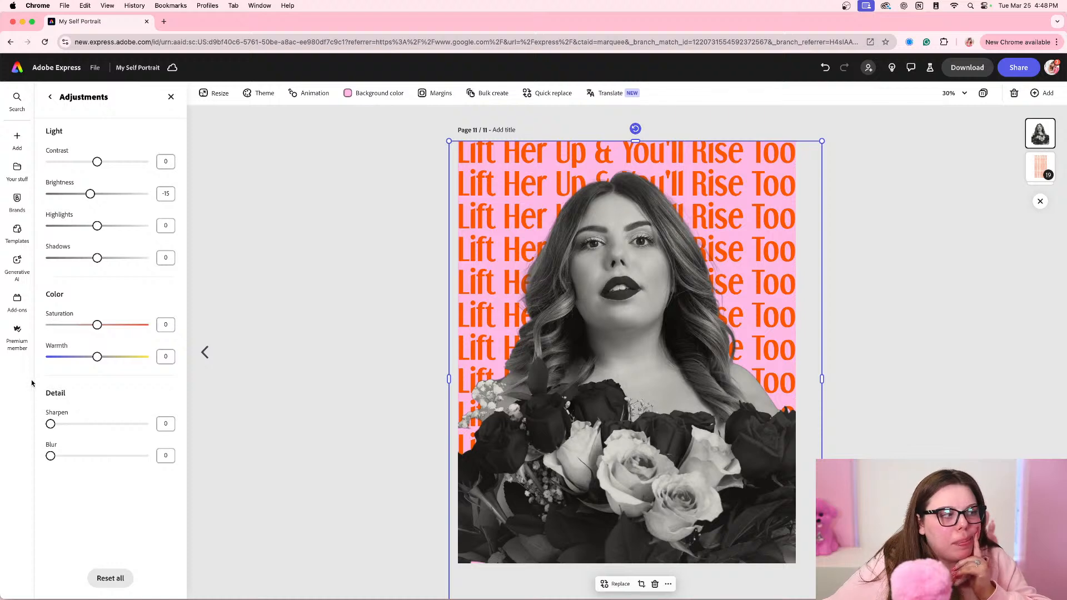
{"action": "mouse_move", "coordinate": [103, 330]}
{"action": "left_mouse_down"}
{"action": "mouse_move", "coordinate": [143, 327]}
{"action": "mouse_move", "coordinate": [81, 328]}
{"action": "mouse_move", "coordinate": [99, 328]}
{"action": "left_mouse_up"}
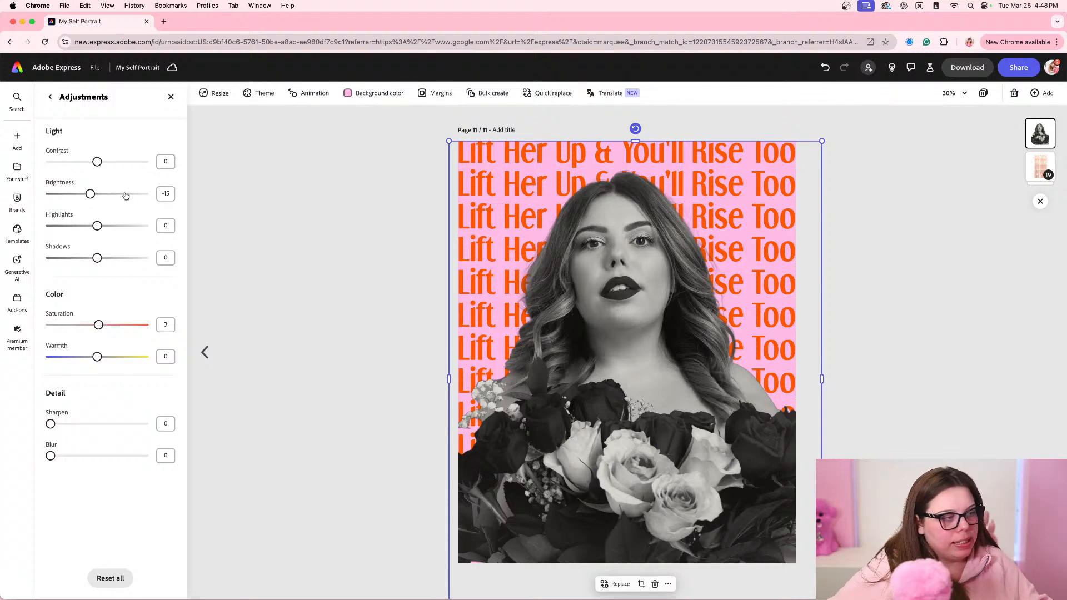
{"action": "left_click", "coordinate": [166, 325]}
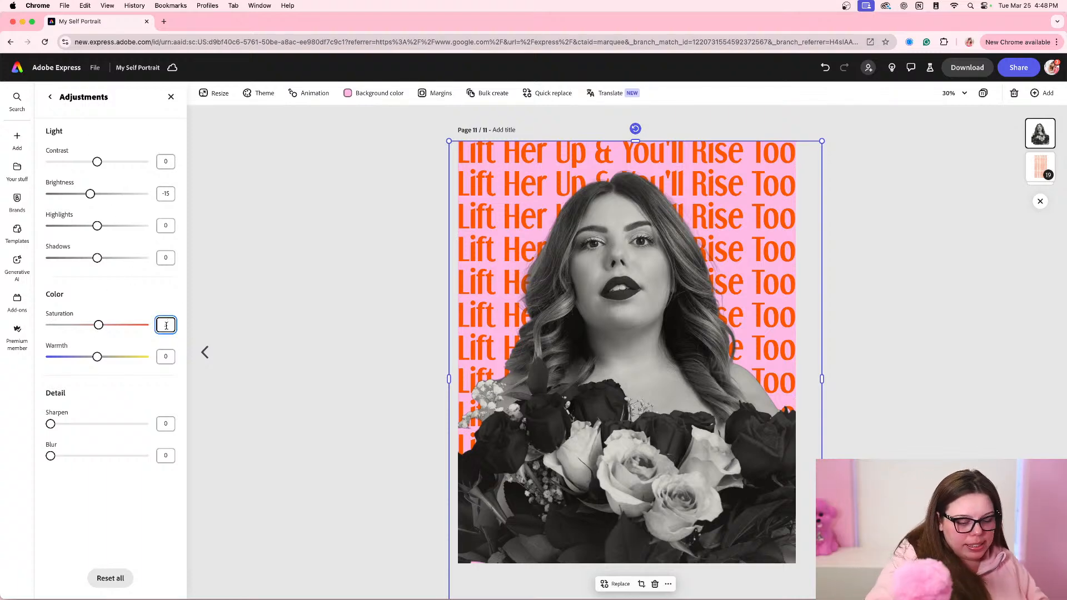
{"action": "type", "text": "0"}
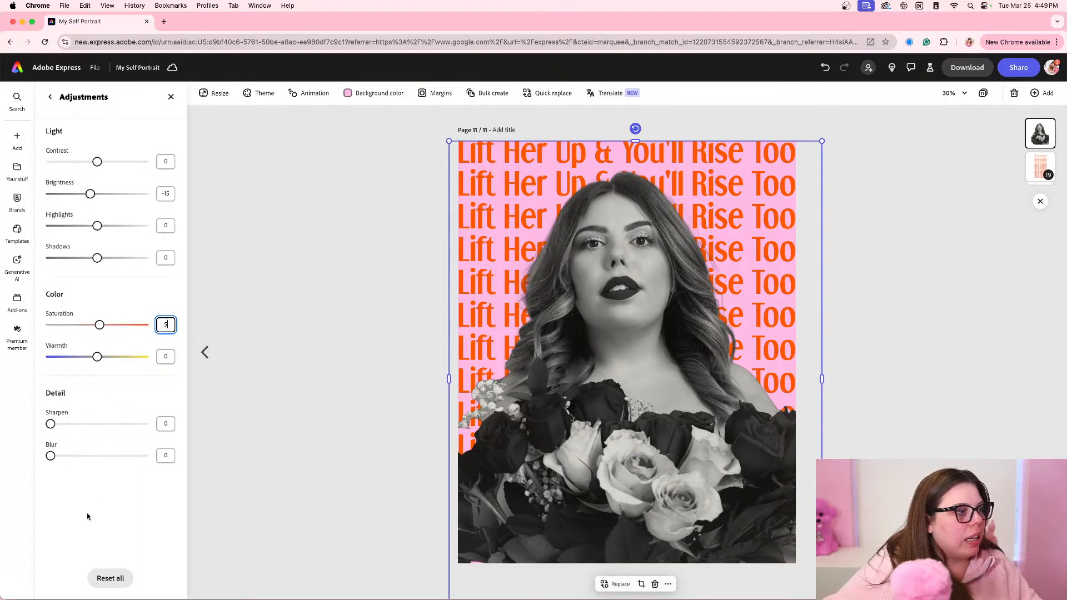
{"action": "left_click", "coordinate": [111, 577]}
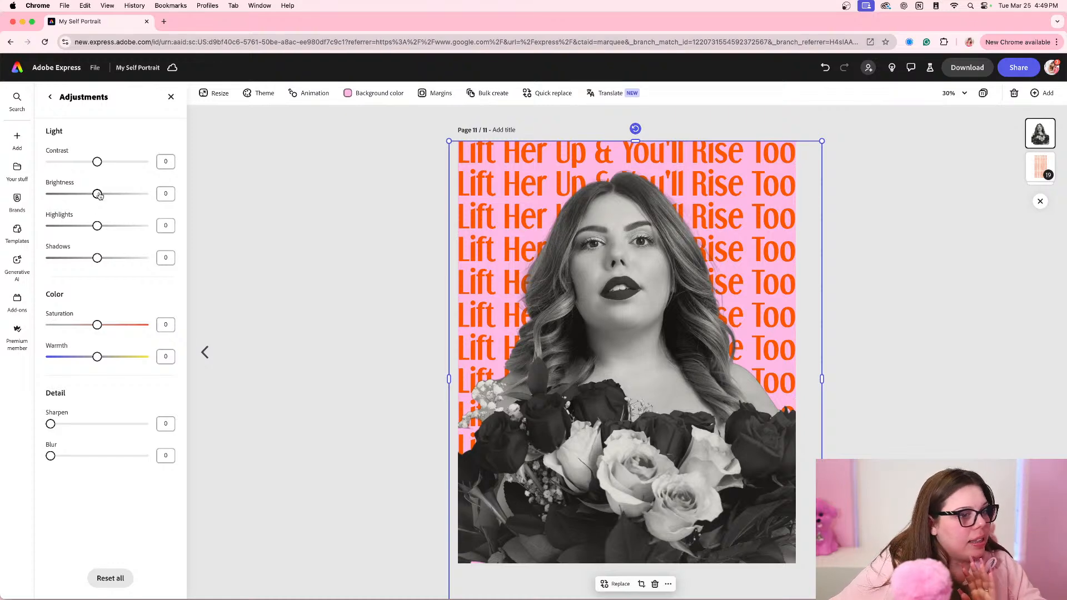
- Set the rose portrait's brightness to -15 and its highlights to 34
{"action": "left_click_drag", "start_coordinate": [98, 194], "coordinate": [115, 228]}
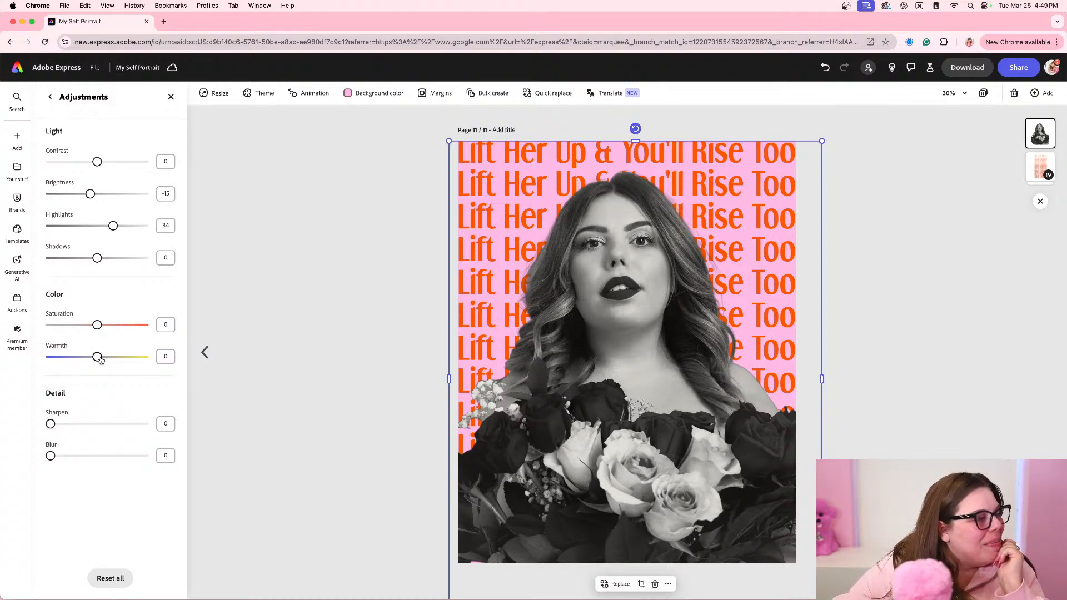
- Try a slightly warmer tone on the rose portrait and reset its warmth to 0
{"action": "mouse_move", "coordinate": [97, 357]}
{"action": "left_mouse_down"}
{"action": "mouse_move", "coordinate": [124, 358]}
{"action": "mouse_move", "coordinate": [89, 358]}
{"action": "mouse_move", "coordinate": [103, 359]}
{"action": "left_mouse_up"}
{"action": "left_click", "coordinate": [166, 358]}
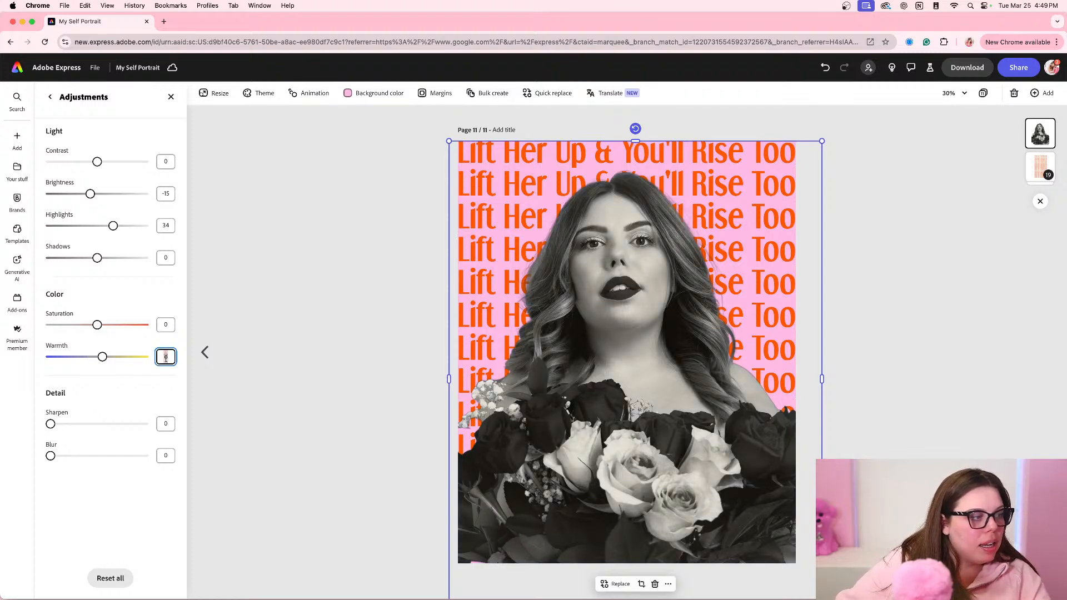
{"action": "type", "text": "0"}
{"action": "key", "text": "Return"}
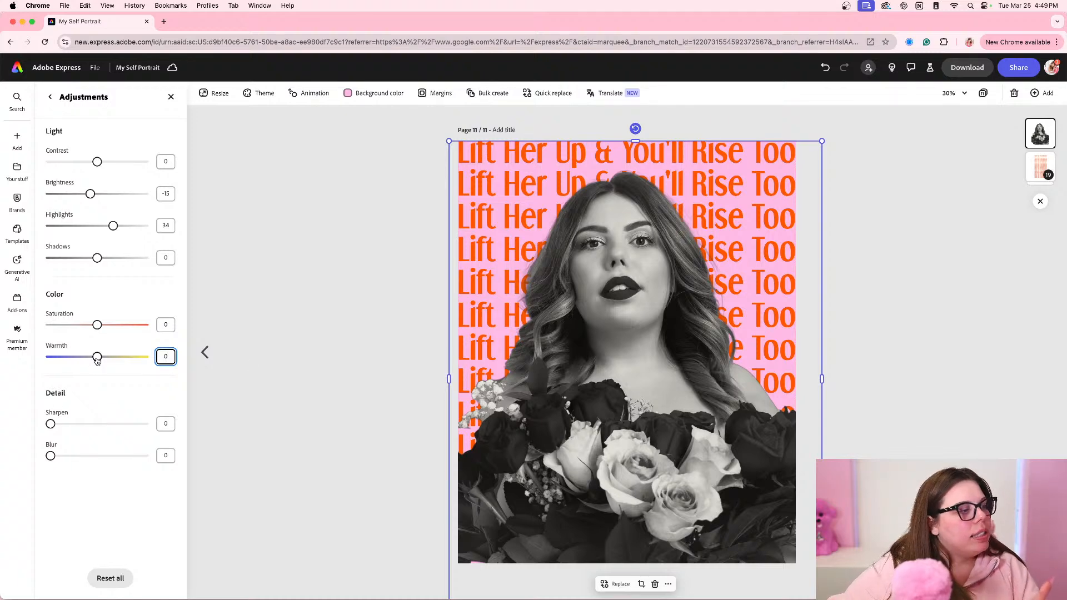
- Set the rose portrait's warmth to -8 and its sharpening to 42, and deselect the image
{"action": "left_click_drag", "start_coordinate": [97, 360], "coordinate": [93, 359]}
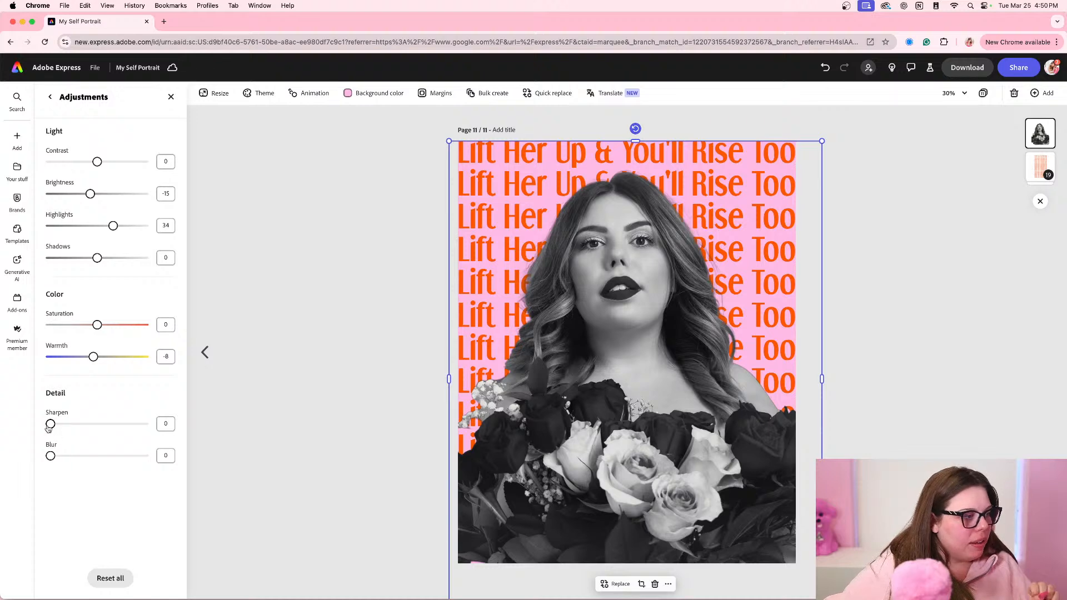
{"action": "left_click_drag", "start_coordinate": [51, 425], "coordinate": [89, 426]}
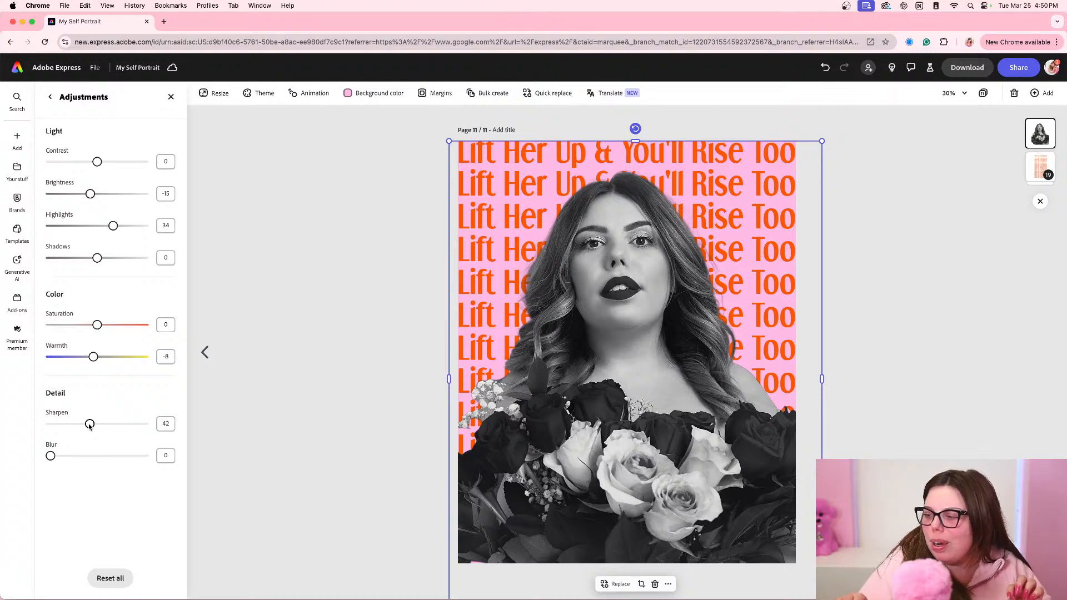
{"action": "left_click", "coordinate": [328, 323]}
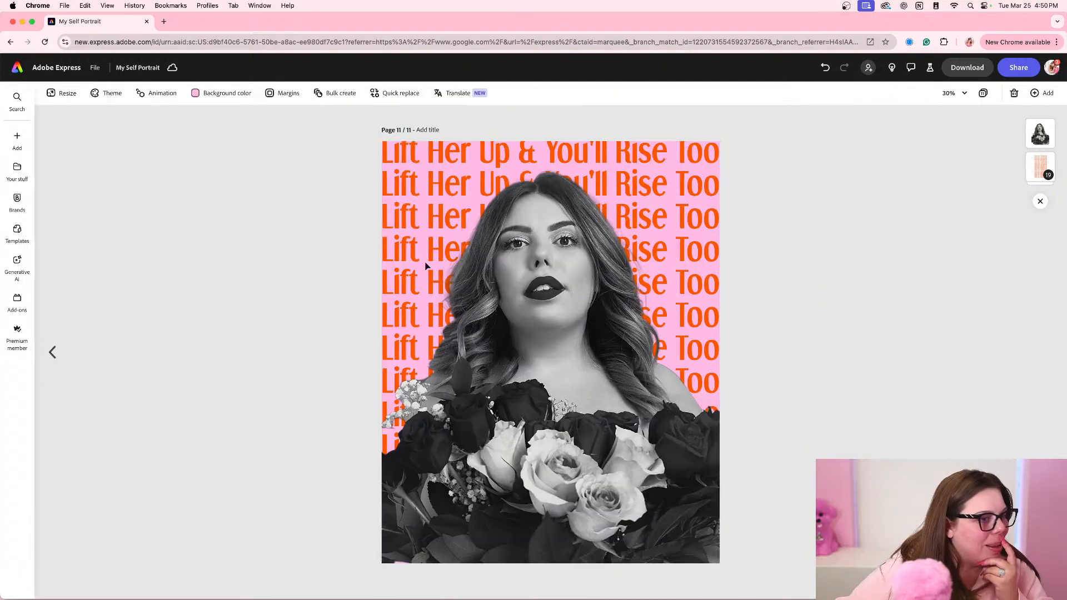
- Open page 1 and examine the effects and adjustments applied to its woman's portrait
{"action": "left_click", "coordinate": [983, 94]}
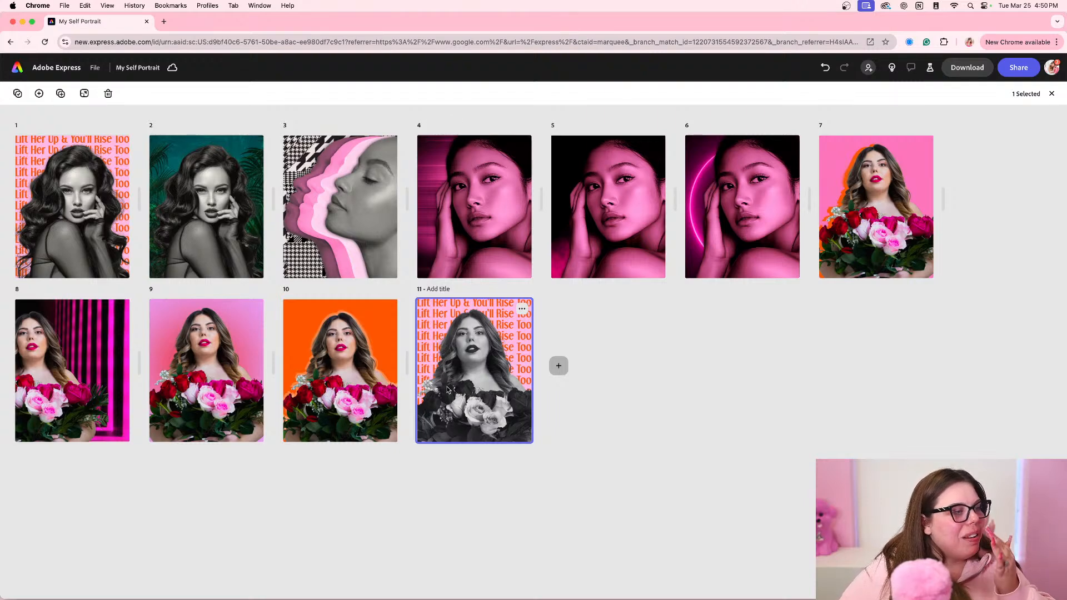
{"action": "double_click", "coordinate": [116, 230]}
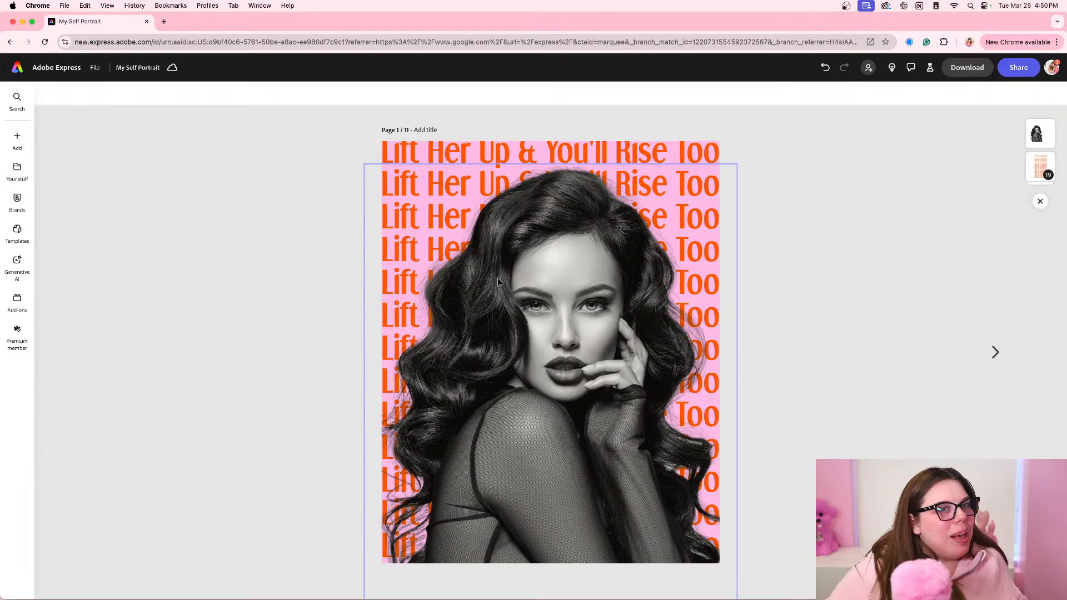
{"action": "left_click", "coordinate": [541, 269]}
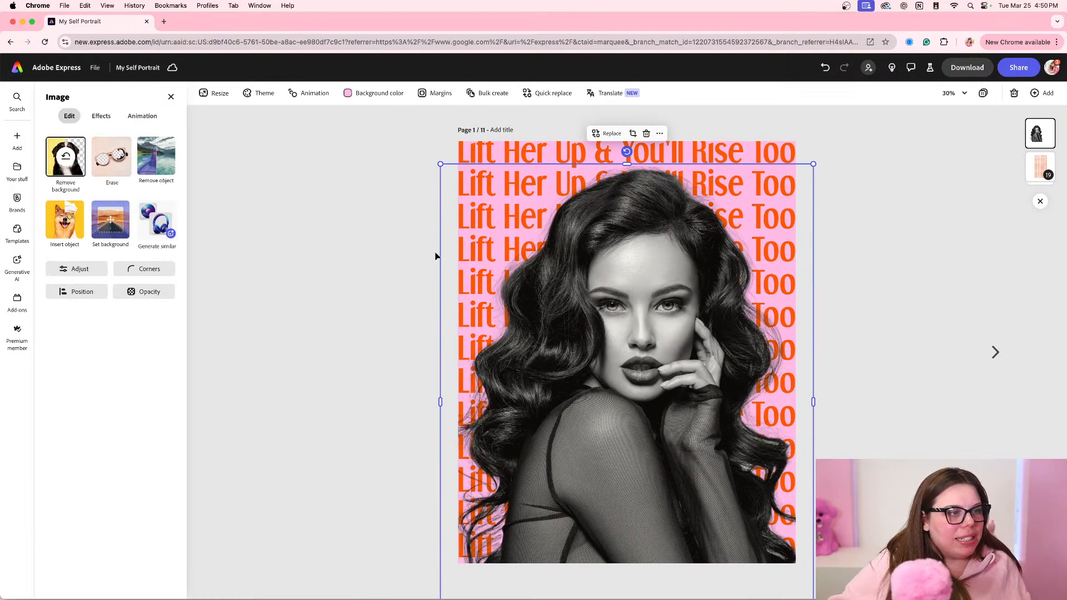
{"action": "left_click", "coordinate": [101, 120]}
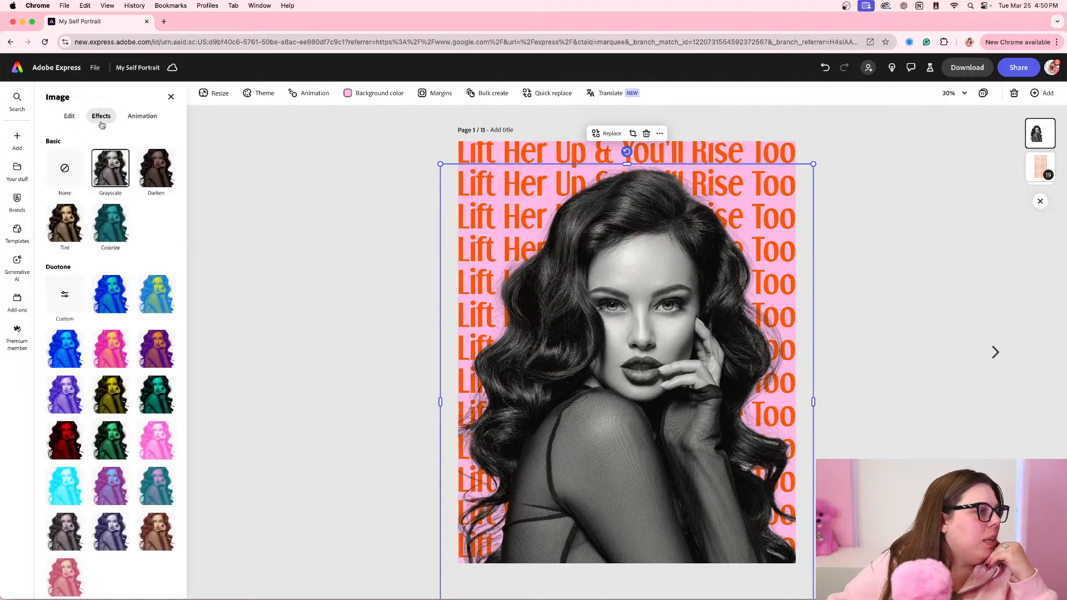
{"action": "left_click", "coordinate": [70, 116]}
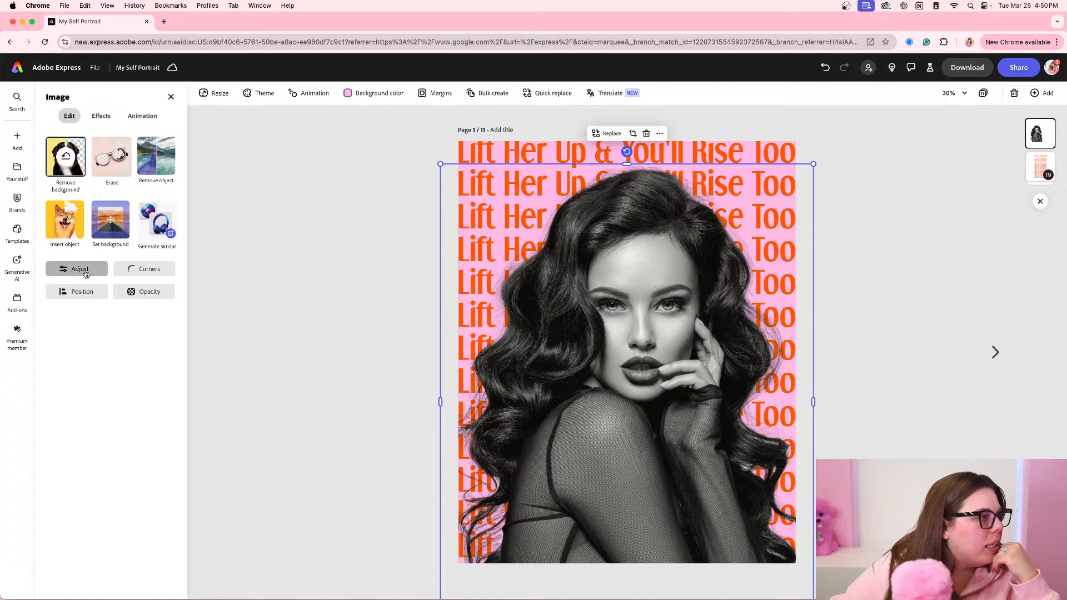
{"action": "left_click", "coordinate": [76, 269]}
{"action": "left_click", "coordinate": [254, 269]}
- Open page 3 and examine which effect is applied to the front profile image
{"action": "left_click", "coordinate": [982, 93]}
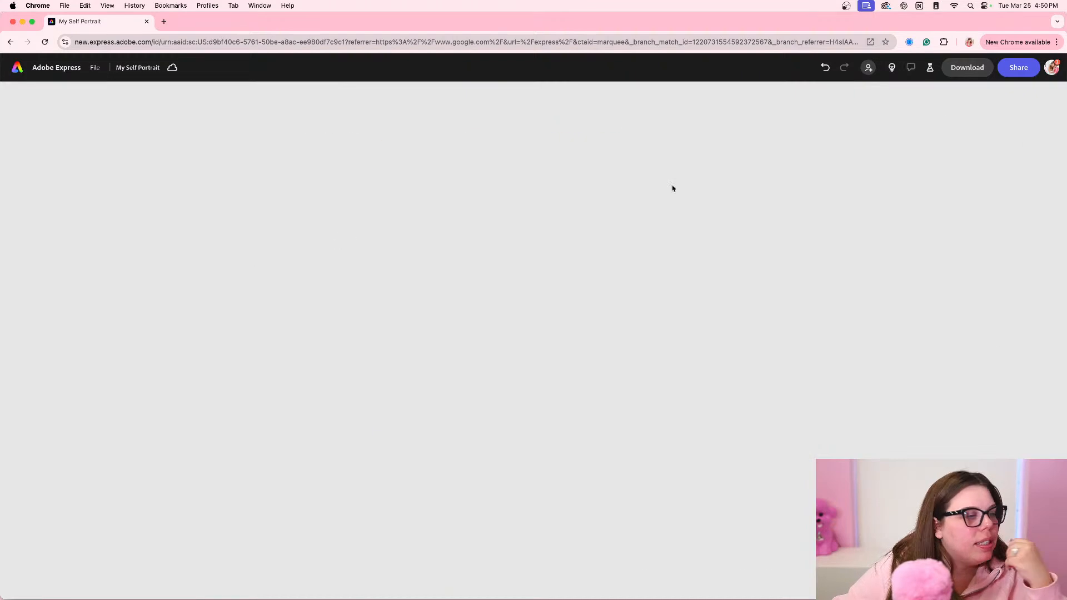
{"action": "double_click", "coordinate": [329, 200]}
{"action": "left_click", "coordinate": [608, 285]}
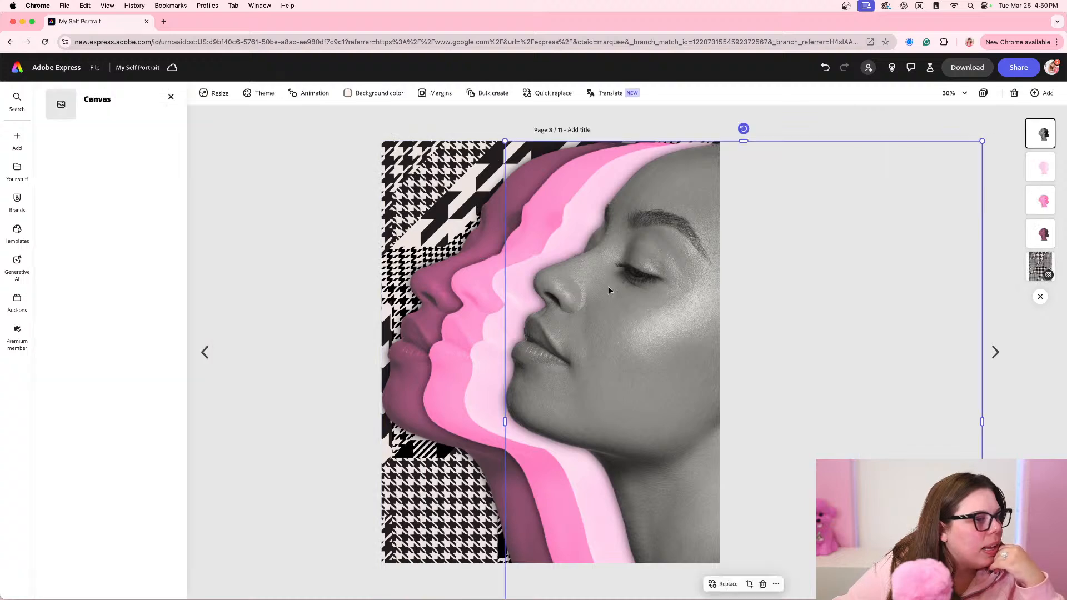
{"action": "left_click", "coordinate": [101, 115]}
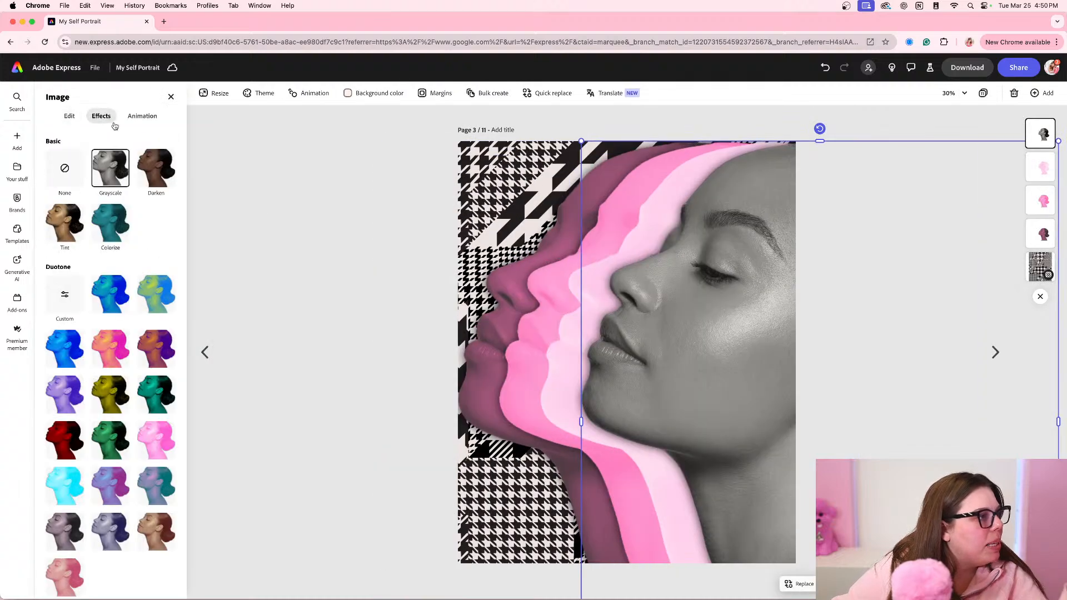
{"action": "left_click", "coordinate": [326, 205]}
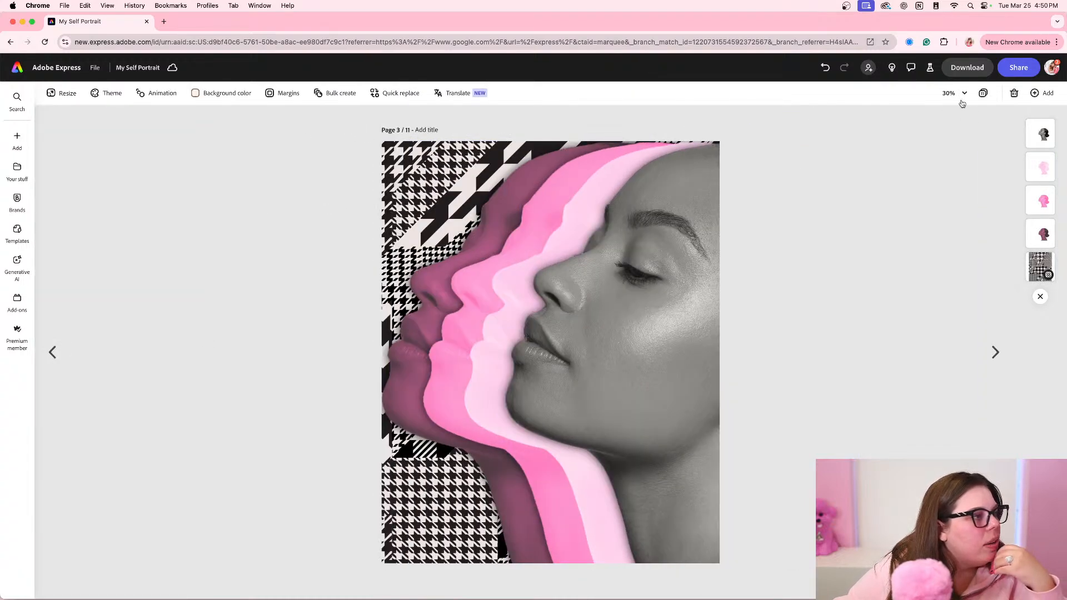
- Open page 4 and examine which effect is applied to the pink-toned portrait
{"action": "left_click", "coordinate": [982, 93]}
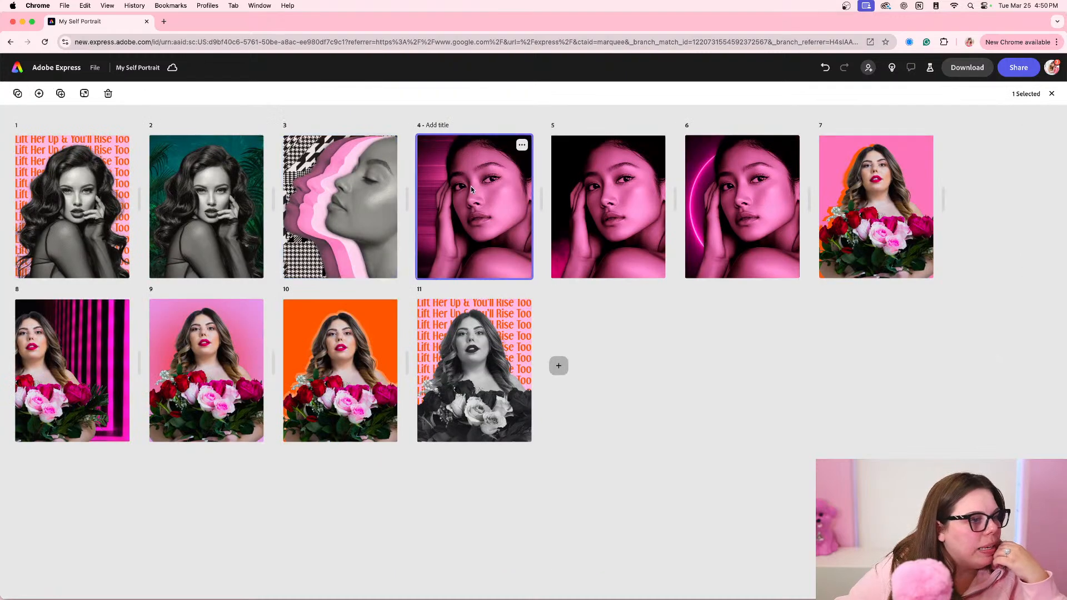
{"action": "double_click", "coordinate": [503, 258]}
{"action": "left_click", "coordinate": [503, 258]}
{"action": "left_click", "coordinate": [102, 117]}
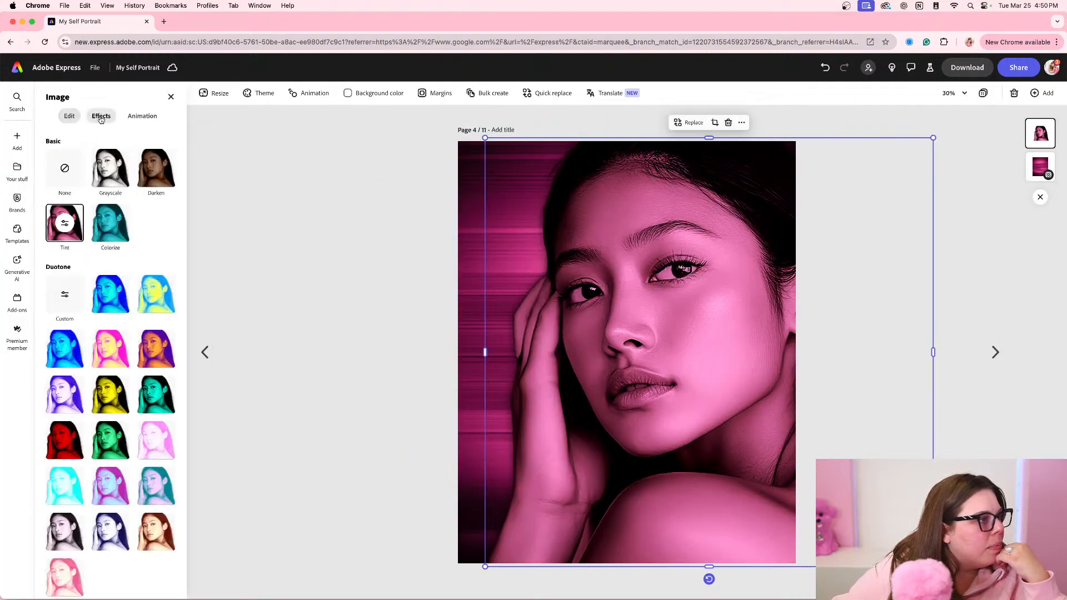
{"action": "left_click", "coordinate": [286, 209]}
{"action": "left_click", "coordinate": [487, 271]}
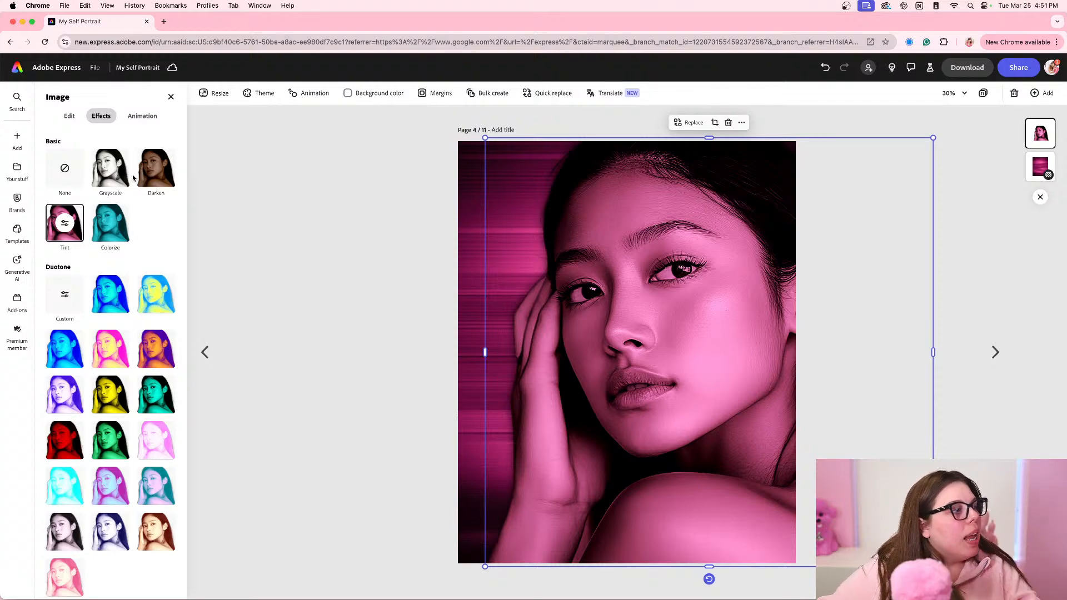
- Duplicate page 4 with the pink-toned portrait and open the copy
{"action": "left_click", "coordinate": [983, 93]}
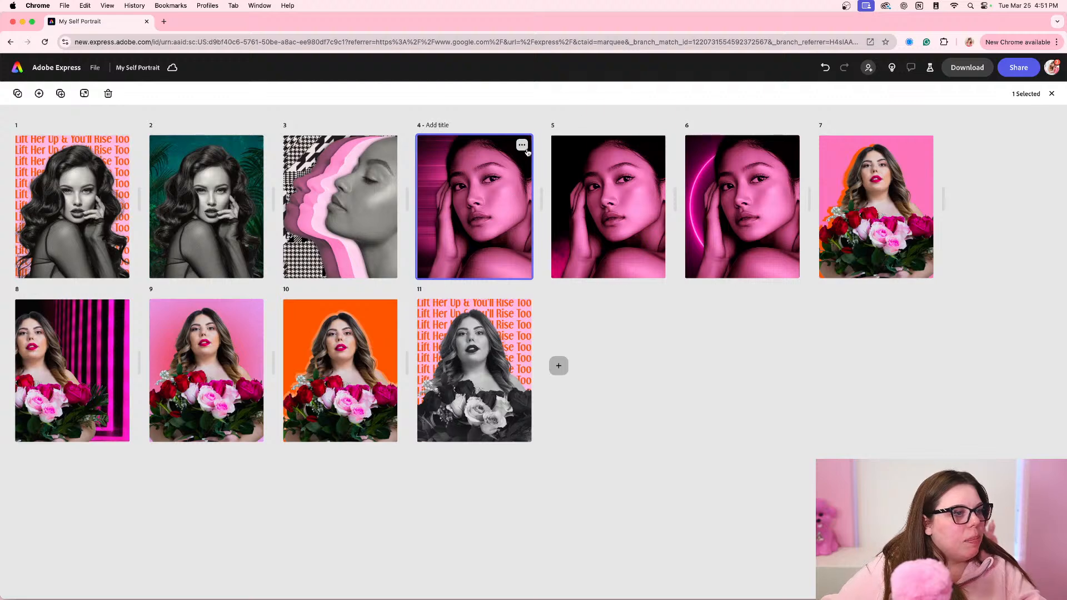
{"action": "left_click", "coordinate": [521, 145]}
{"action": "left_click", "coordinate": [502, 181]}
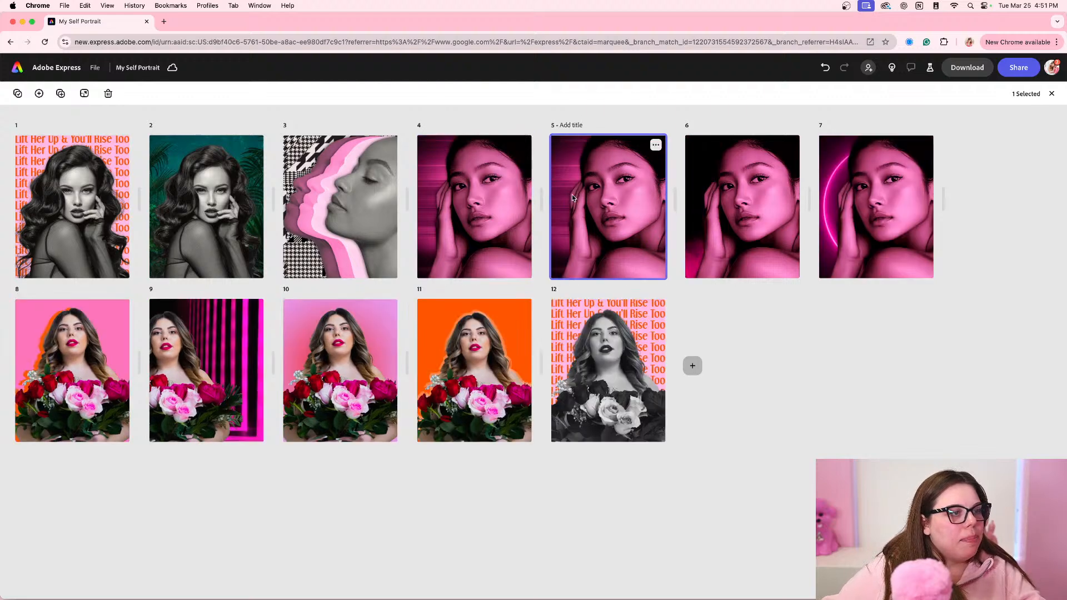
{"action": "double_click", "coordinate": [588, 192]}
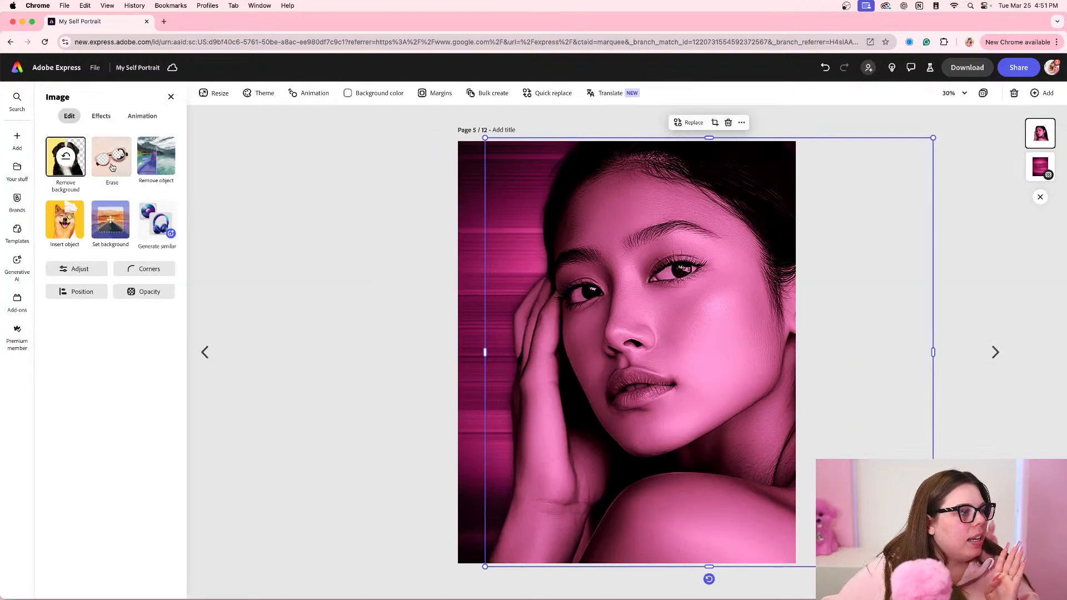
- Remove the Tint effect from the copied page's portrait and reset all its adjustments
{"action": "left_click", "coordinate": [100, 118]}
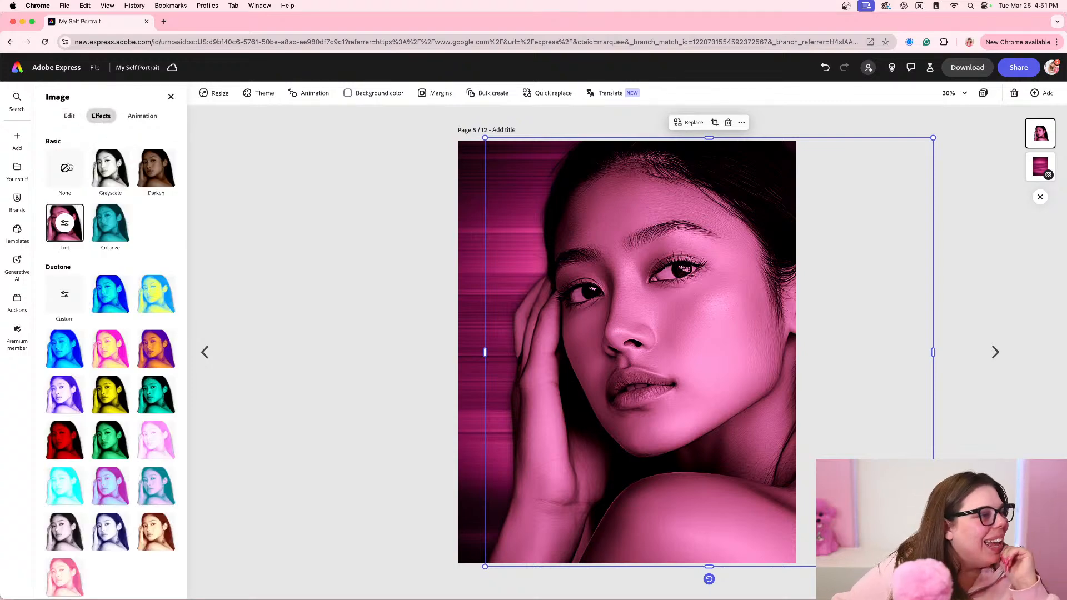
{"action": "left_click", "coordinate": [65, 168]}
{"action": "left_click", "coordinate": [63, 119]}
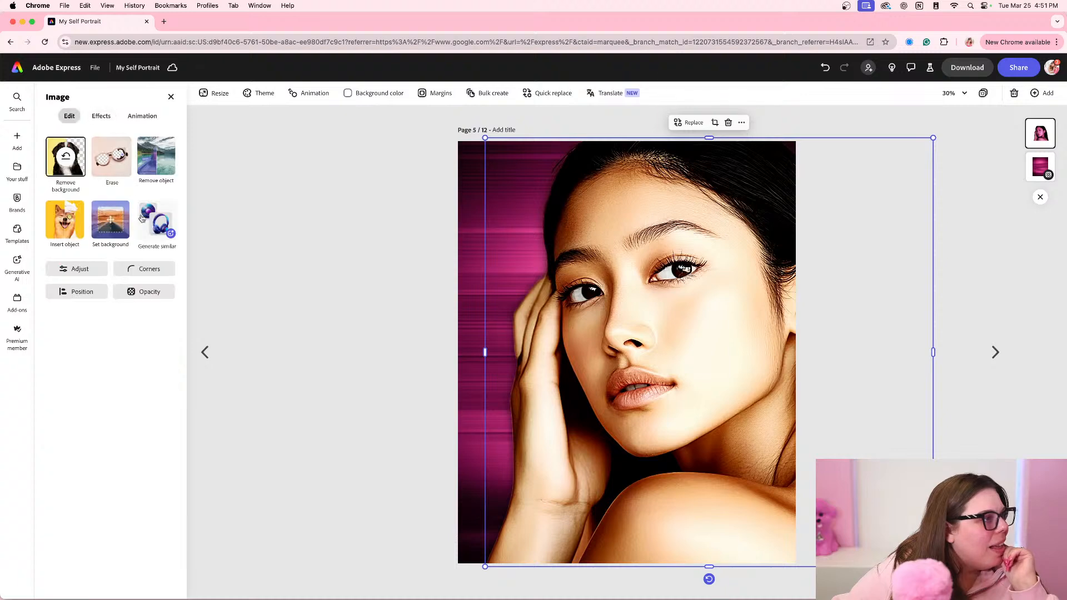
{"action": "left_click", "coordinate": [78, 268]}
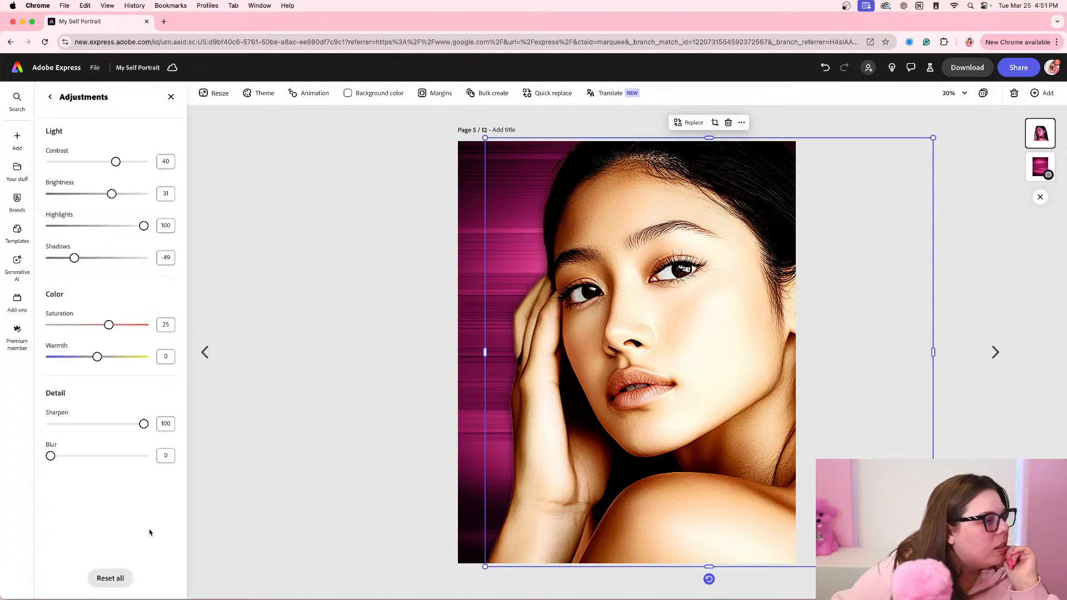
{"action": "left_click", "coordinate": [109, 580]}
{"action": "left_click", "coordinate": [288, 383]}
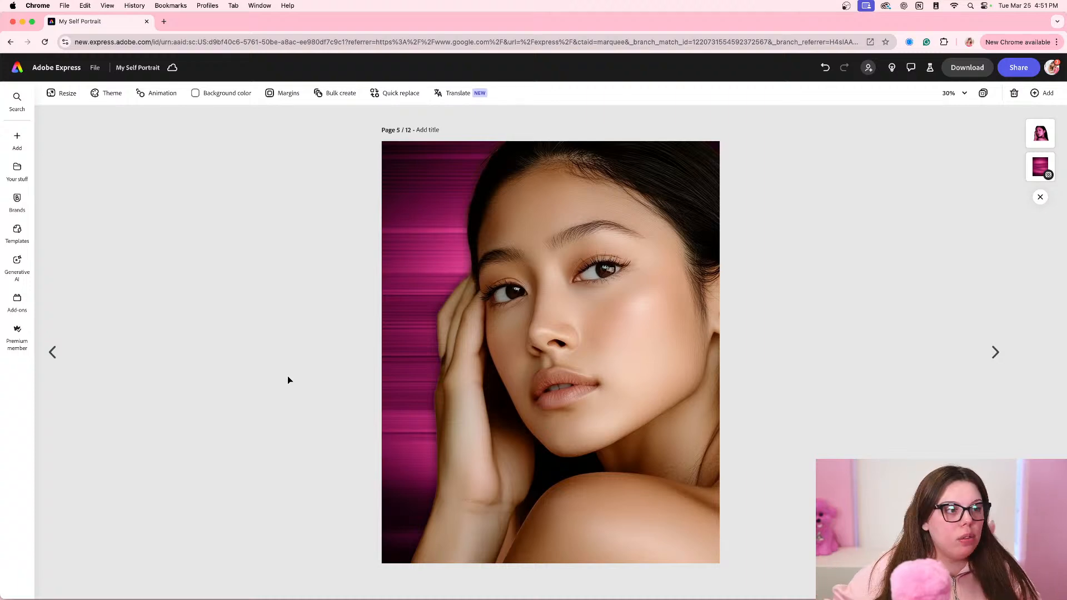
- Restore the portrait's original background, shrink the image to roughly half its size, and place it near the page's centre
{"action": "left_click", "coordinate": [628, 244]}
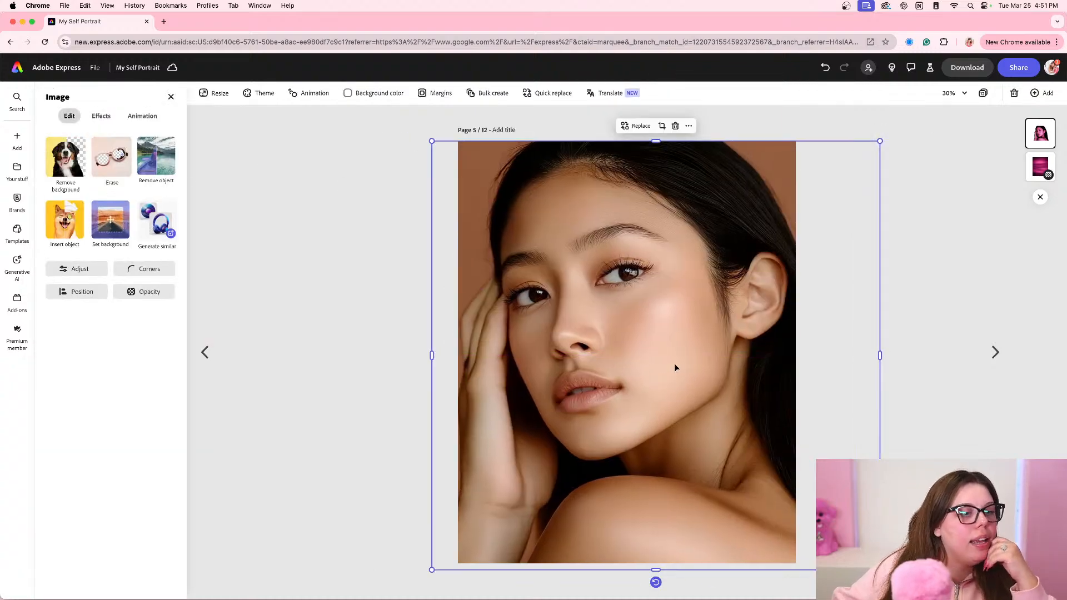
{"action": "right_click", "coordinate": [675, 362]}
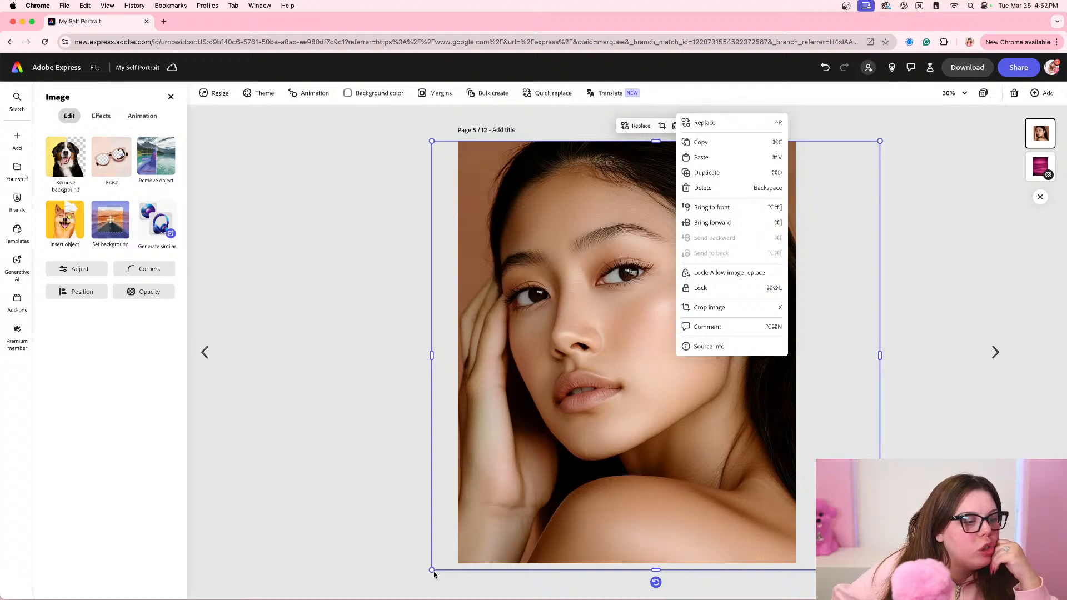
{"action": "left_click_drag", "start_coordinate": [431, 568], "coordinate": [641, 396]}
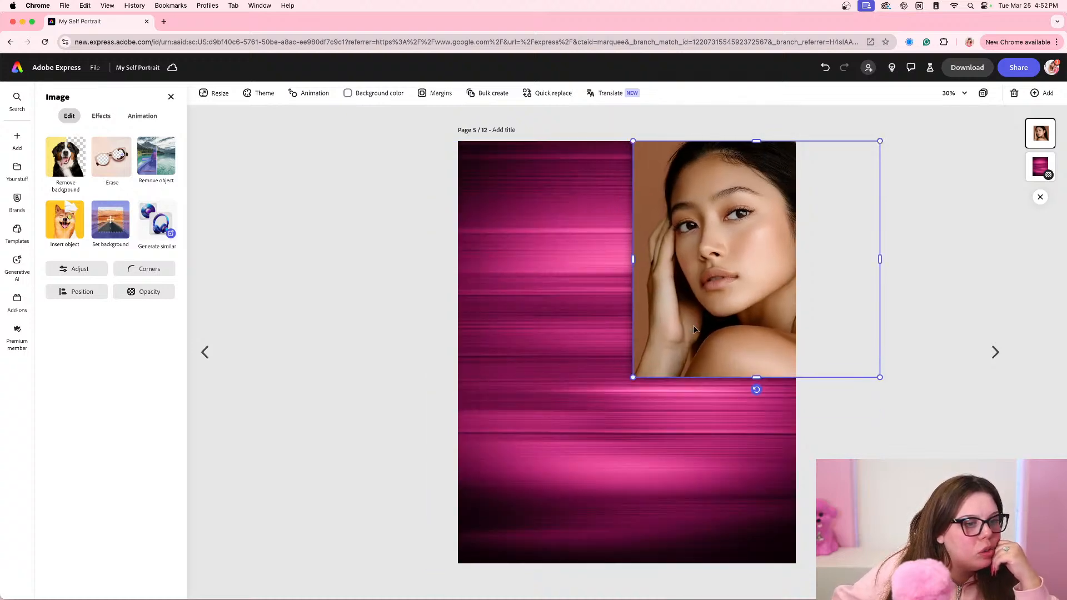
{"action": "left_click_drag", "start_coordinate": [692, 325], "coordinate": [567, 390]}
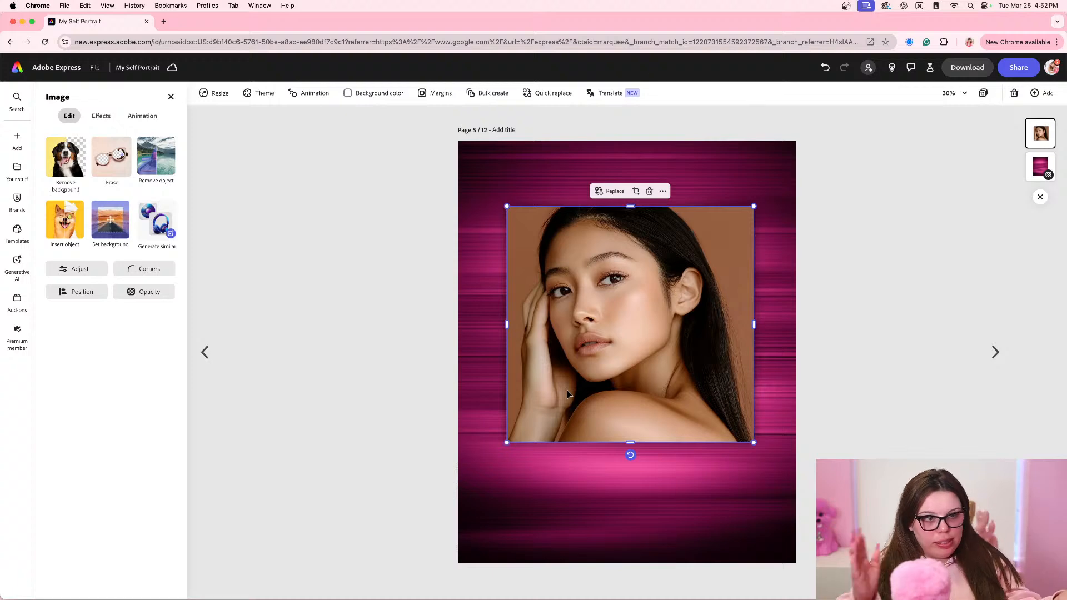
- Check page 4 for comparison, and remove the background from the portrait on page 5
{"action": "left_click", "coordinate": [983, 93]}
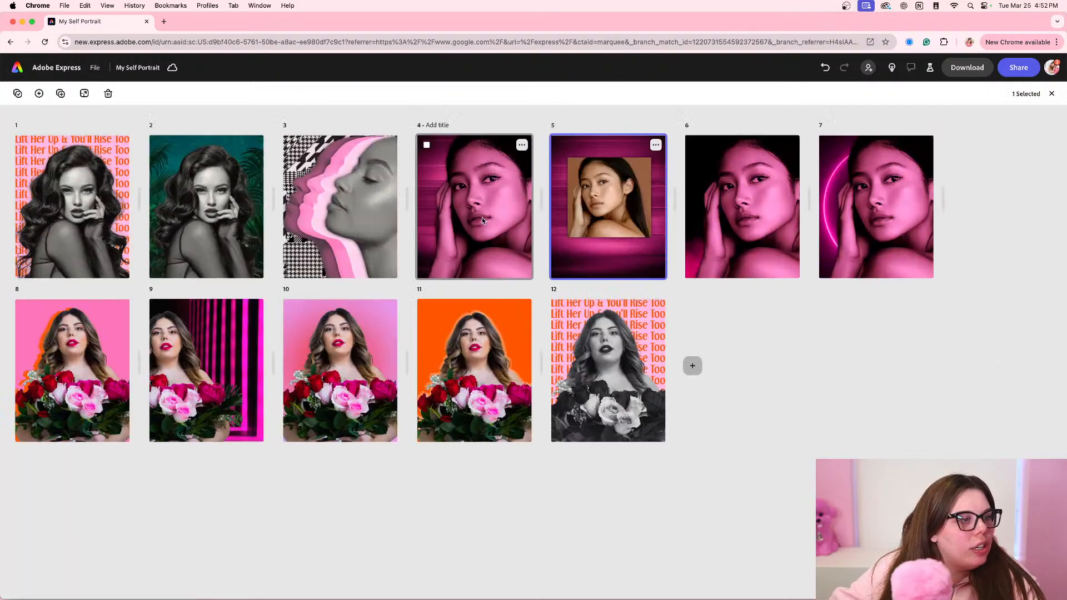
{"action": "double_click", "coordinate": [482, 218]}
{"action": "left_click", "coordinate": [983, 92]}
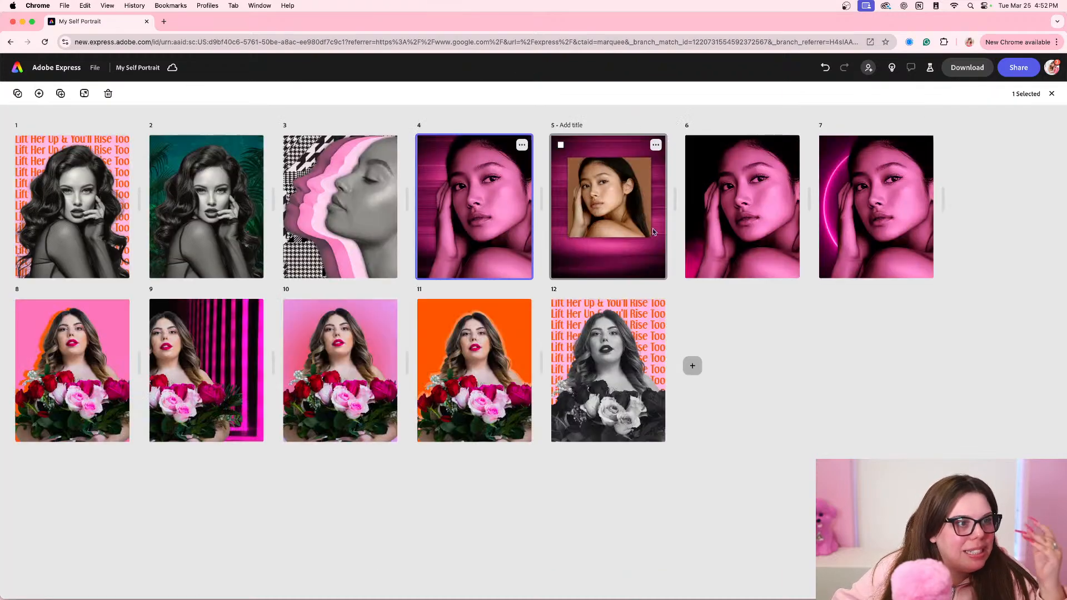
{"action": "double_click", "coordinate": [595, 224]}
{"action": "left_click", "coordinate": [601, 229]}
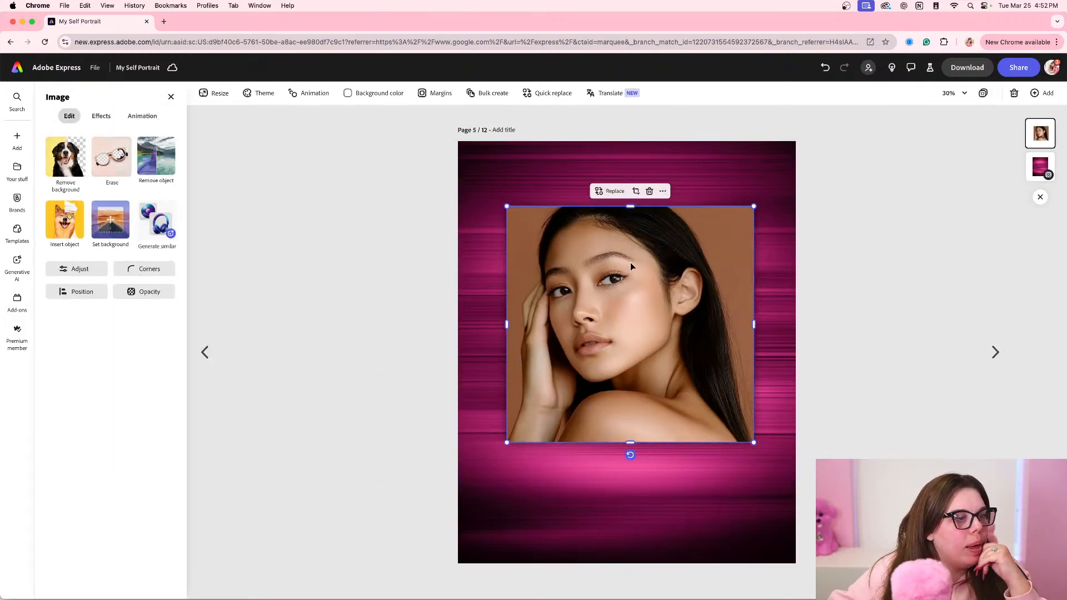
{"action": "left_click", "coordinate": [65, 167]}
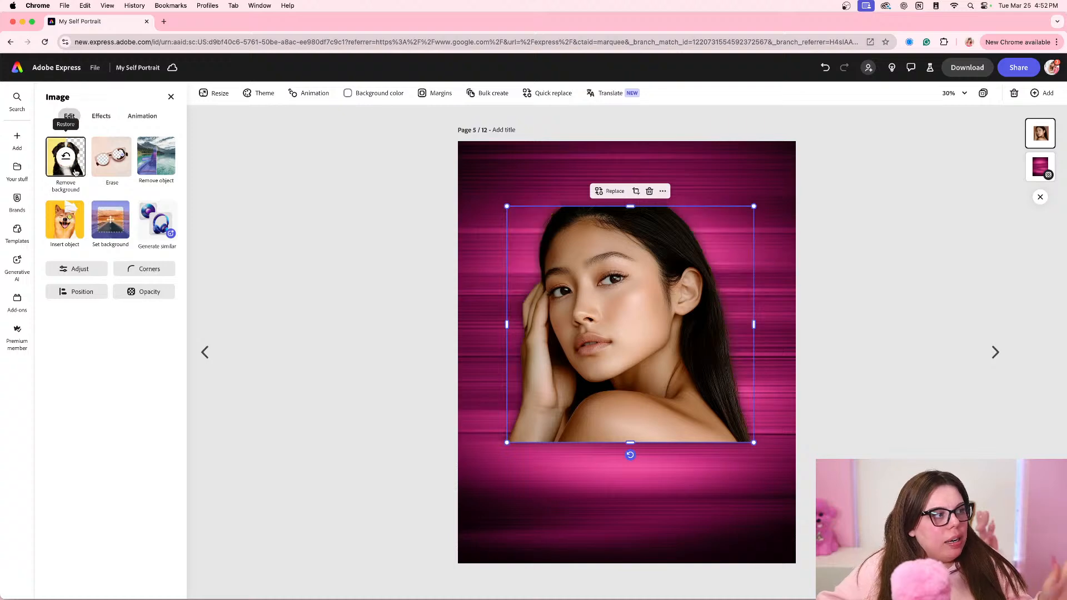
- Apply the Tint effect to the portrait, try the brand palette's orange, and settle on its hot pink
{"action": "left_click", "coordinate": [102, 117]}
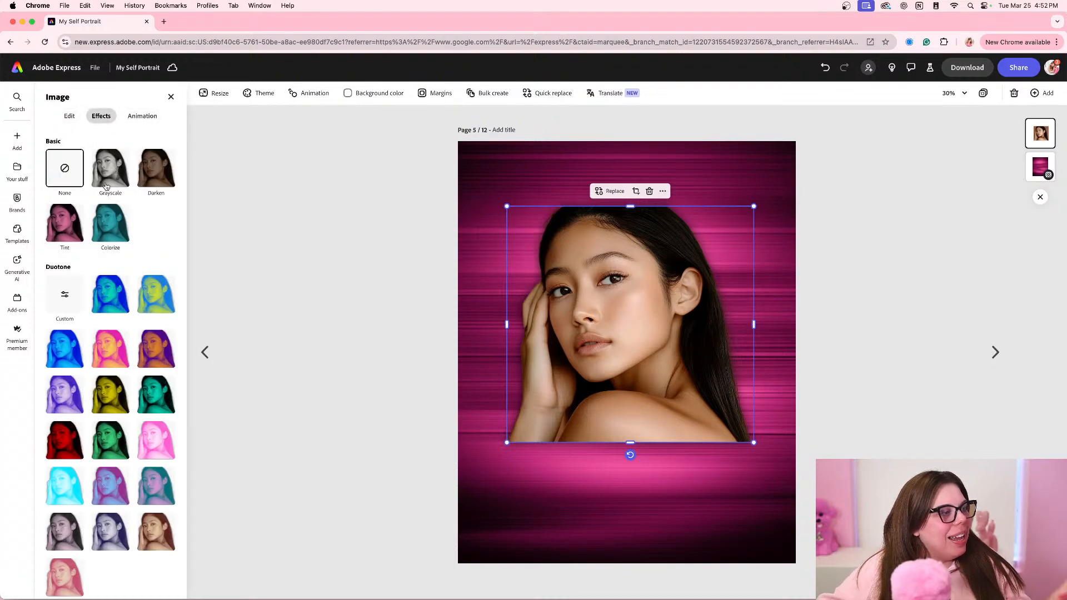
{"action": "left_click", "coordinate": [67, 238]}
{"action": "left_click", "coordinate": [64, 223]}
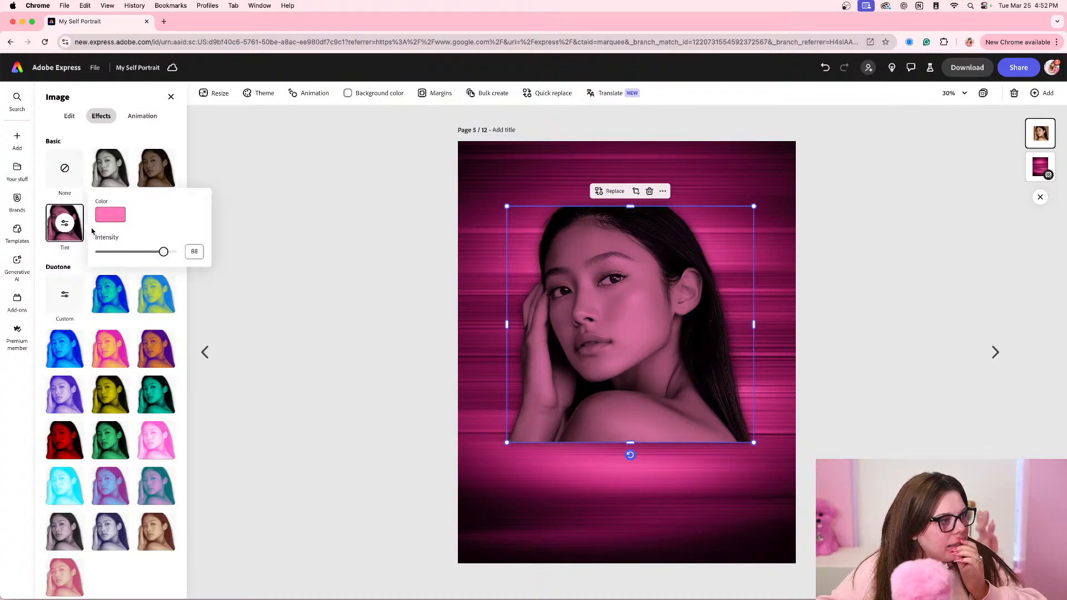
{"action": "left_click", "coordinate": [110, 216]}
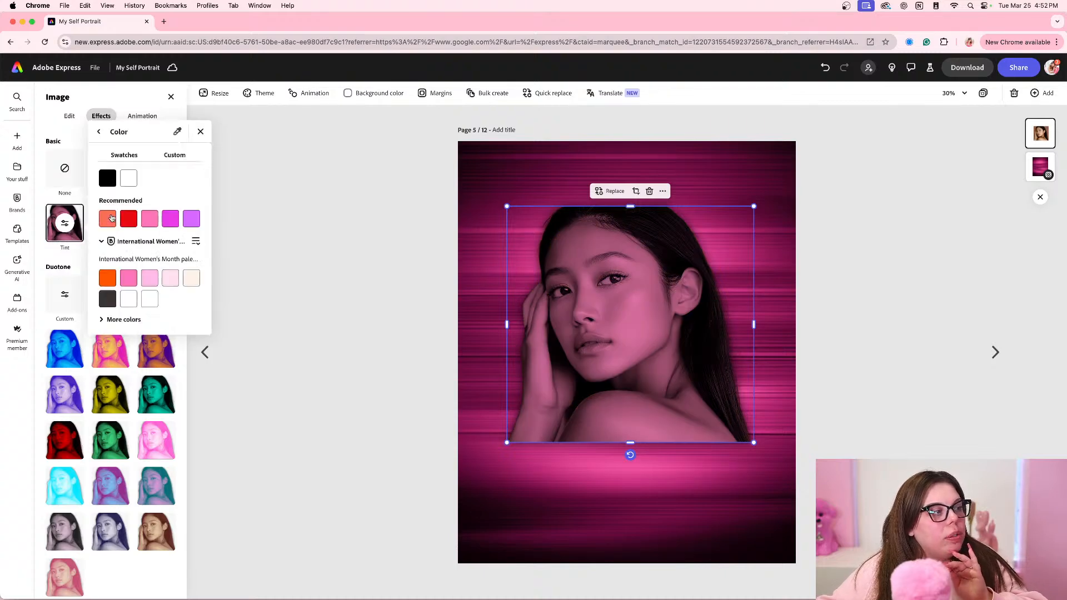
{"action": "left_click", "coordinate": [132, 279]}
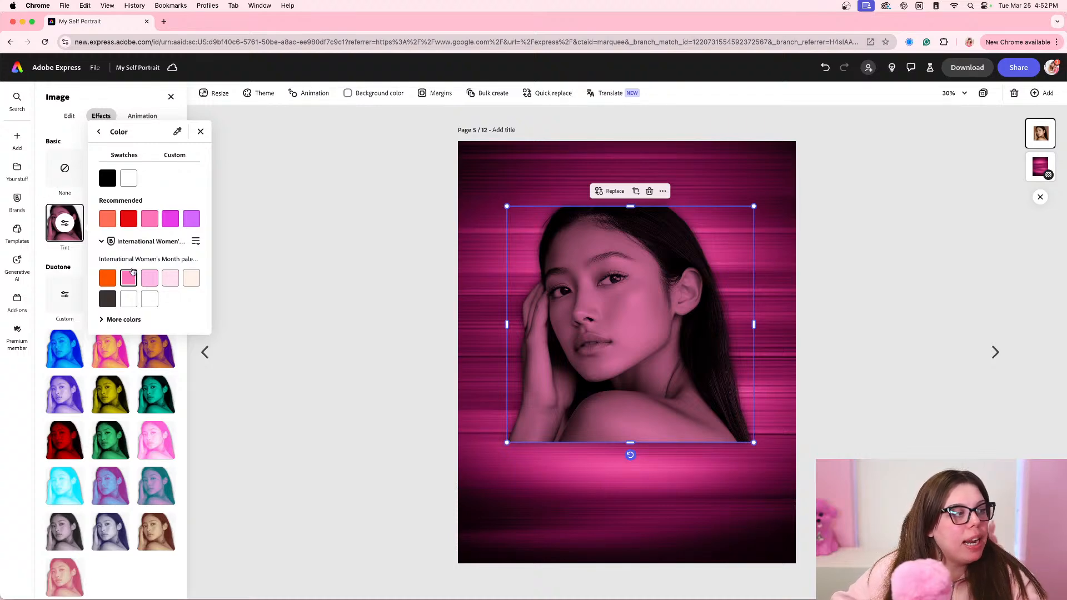
{"action": "left_click", "coordinate": [108, 280]}
{"action": "left_click", "coordinate": [128, 278]}
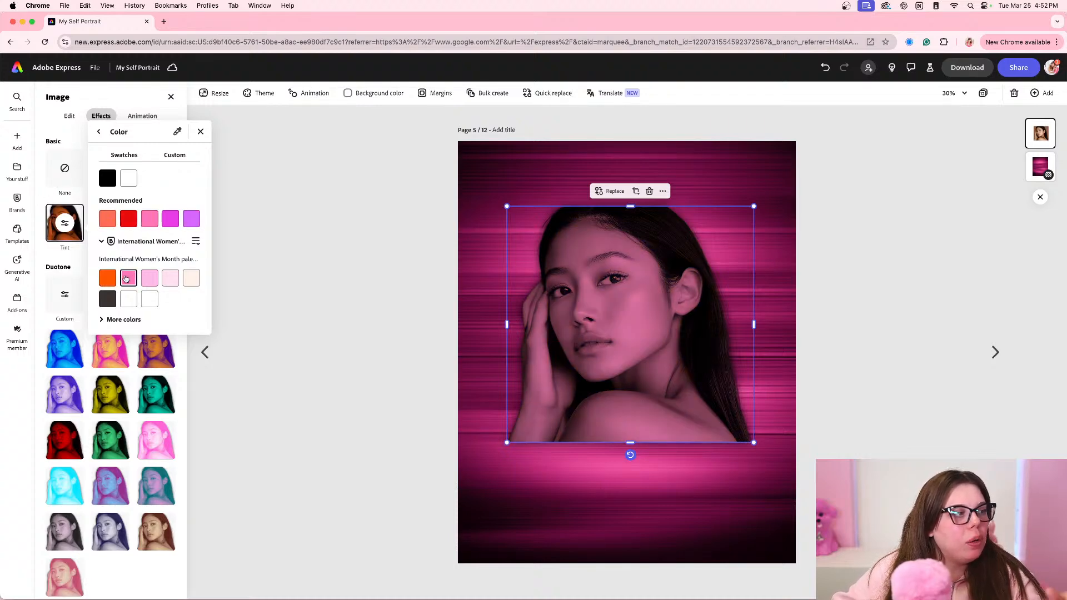
- Set the intensity of the portrait's pink tint to 89
{"action": "left_click", "coordinate": [66, 226]}
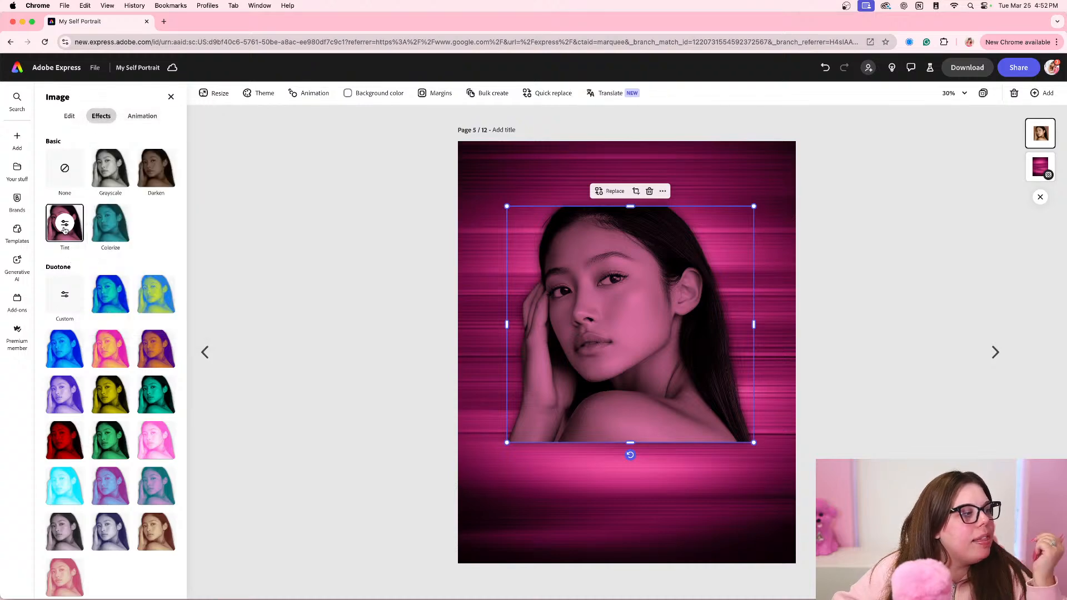
{"action": "left_click", "coordinate": [65, 226]}
{"action": "mouse_move", "coordinate": [163, 253]}
{"action": "left_mouse_down"}
{"action": "mouse_move", "coordinate": [126, 252]}
{"action": "mouse_move", "coordinate": [168, 253]}
{"action": "left_mouse_up"}
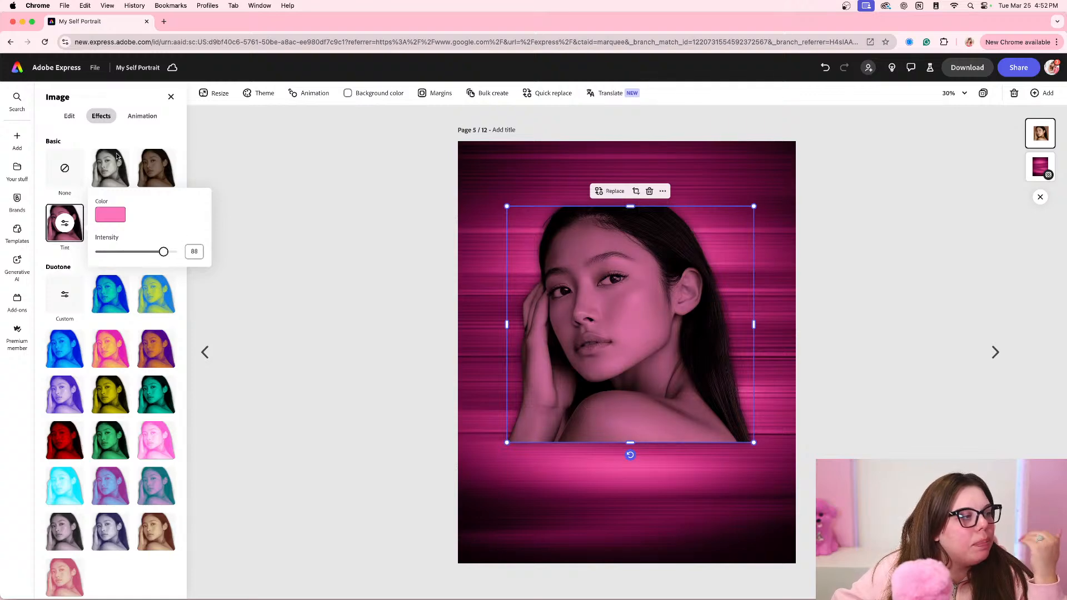
{"action": "mouse_move", "coordinate": [164, 251]}
{"action": "left_mouse_down"}
{"action": "mouse_move", "coordinate": [216, 255]}
{"action": "mouse_move", "coordinate": [167, 254]}
{"action": "left_mouse_up"}
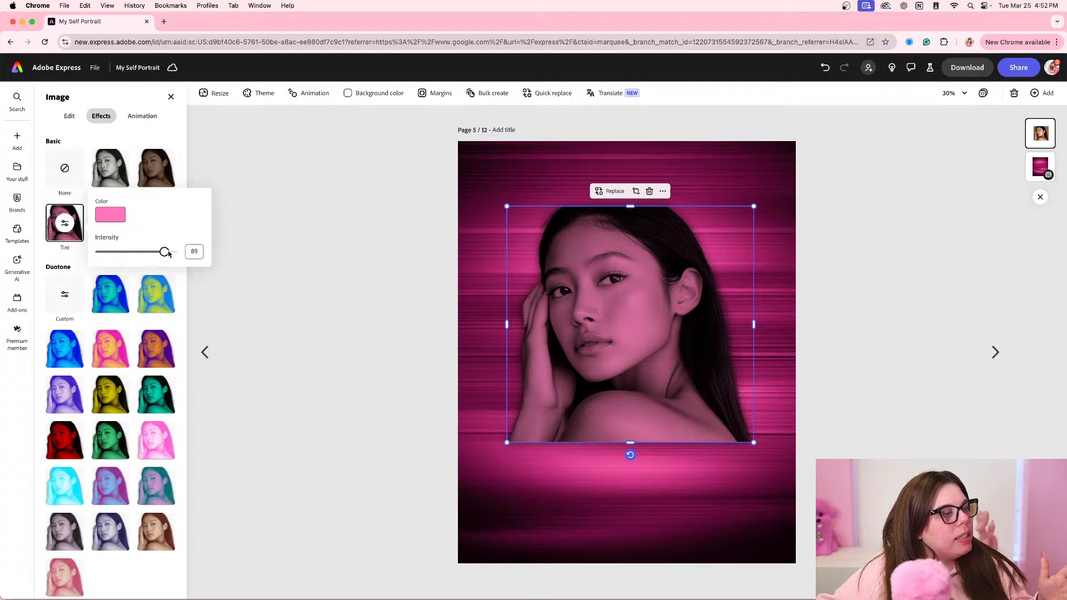
{"action": "left_click", "coordinate": [82, 113]}
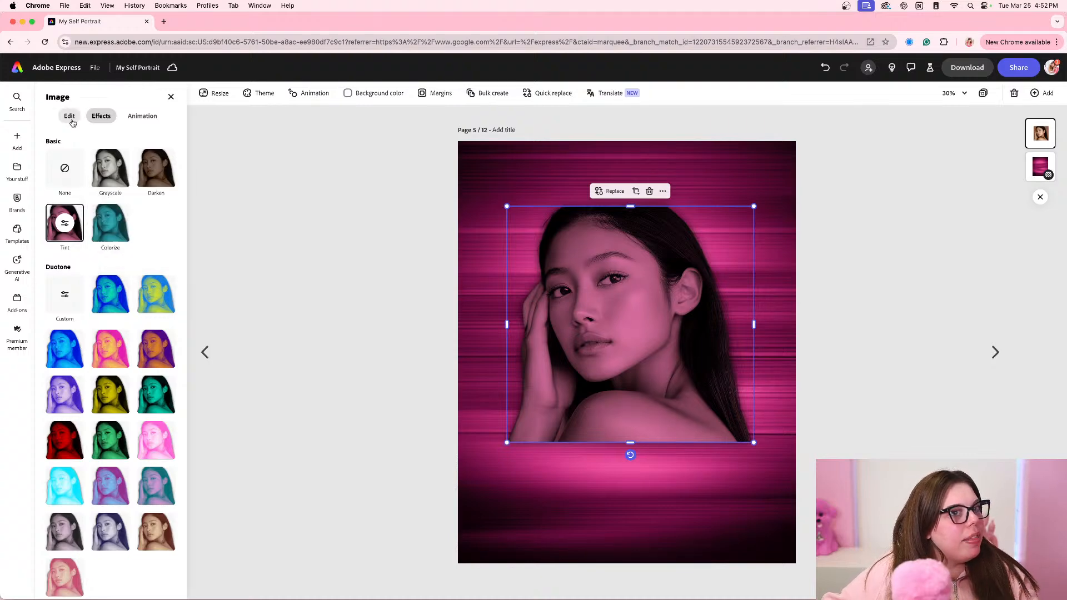
- Adjust the tinted portrait's contrast to 57 and its brightness to 25
{"action": "left_click", "coordinate": [70, 116]}
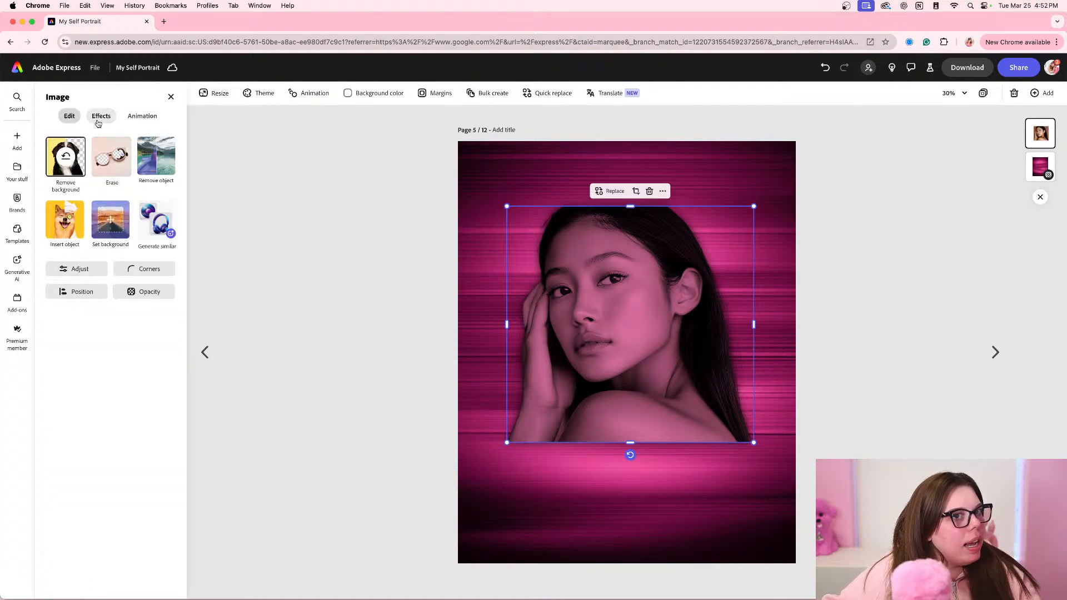
{"action": "left_click", "coordinate": [83, 271]}
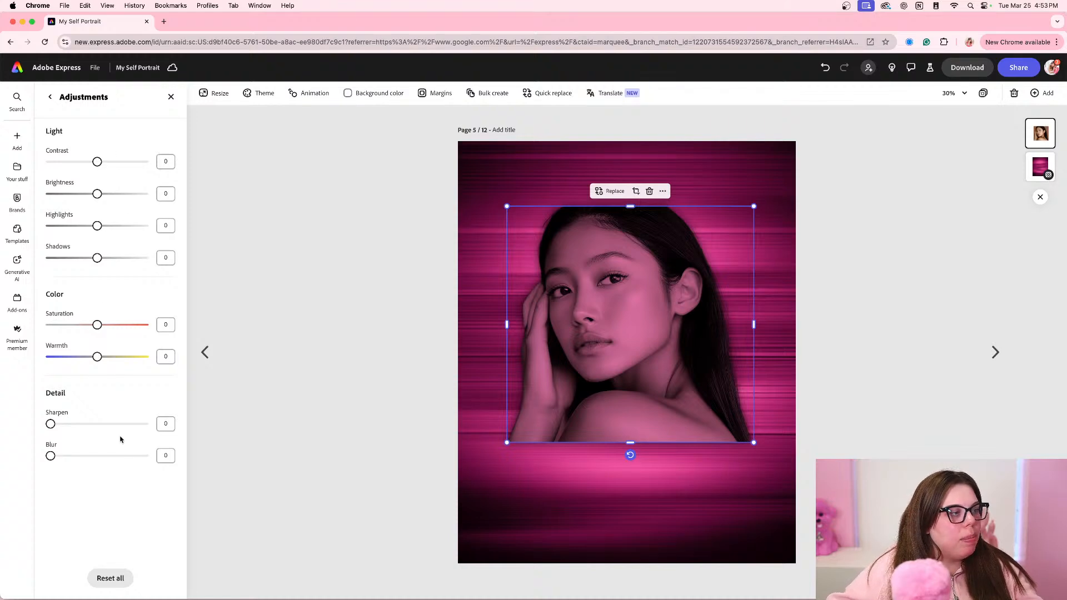
{"action": "left_click_drag", "start_coordinate": [98, 161], "coordinate": [130, 162]}
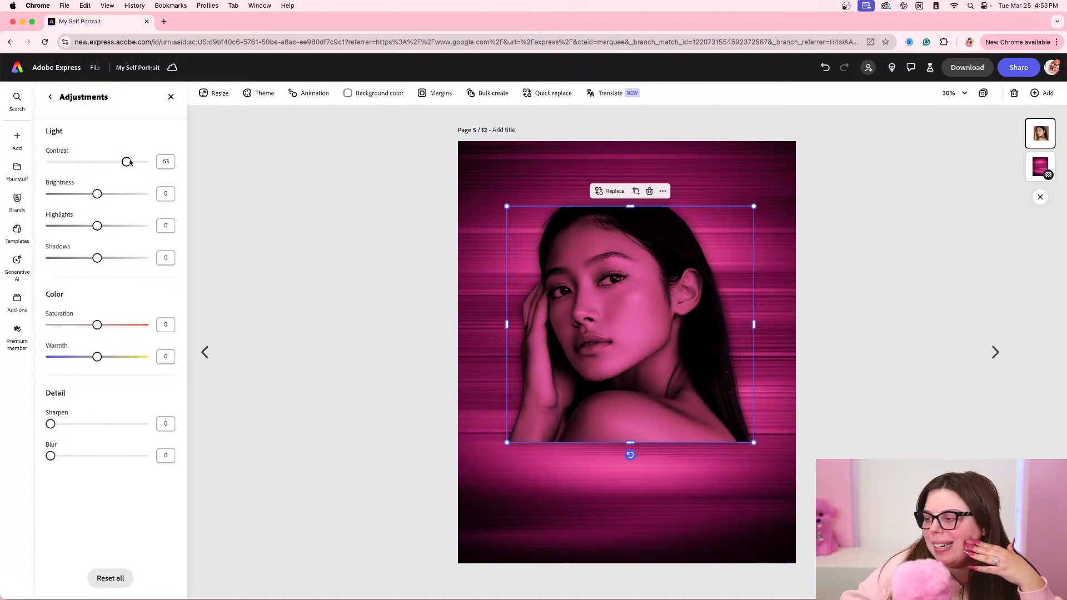
{"action": "mouse_move", "coordinate": [129, 161]}
{"action": "left_mouse_down"}
{"action": "mouse_move", "coordinate": [92, 166]}
{"action": "mouse_move", "coordinate": [120, 167]}
{"action": "left_mouse_up"}
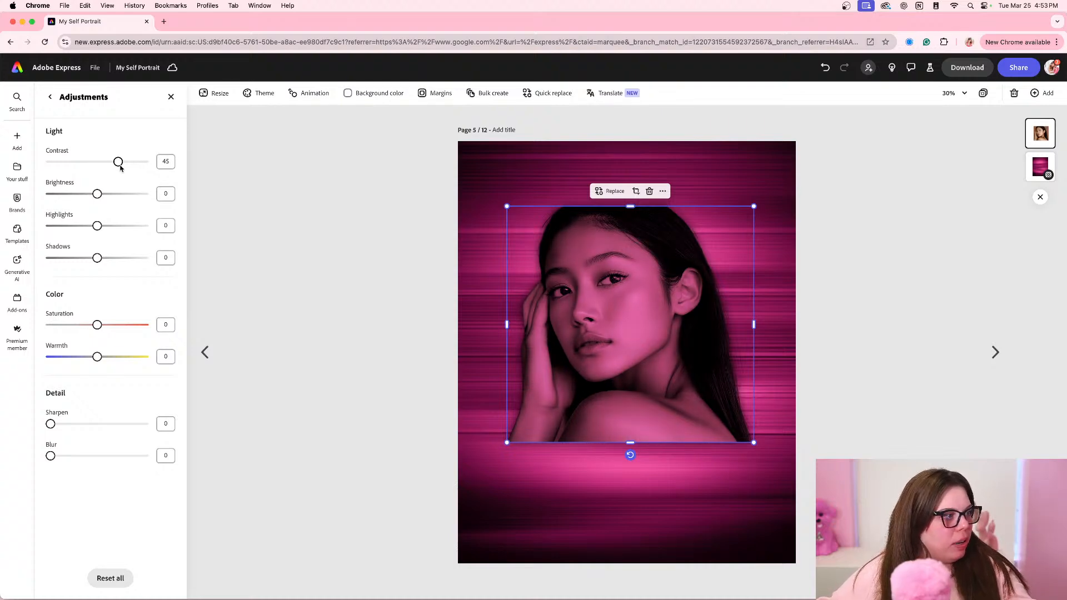
{"action": "left_click_drag", "start_coordinate": [120, 167], "coordinate": [103, 194]}
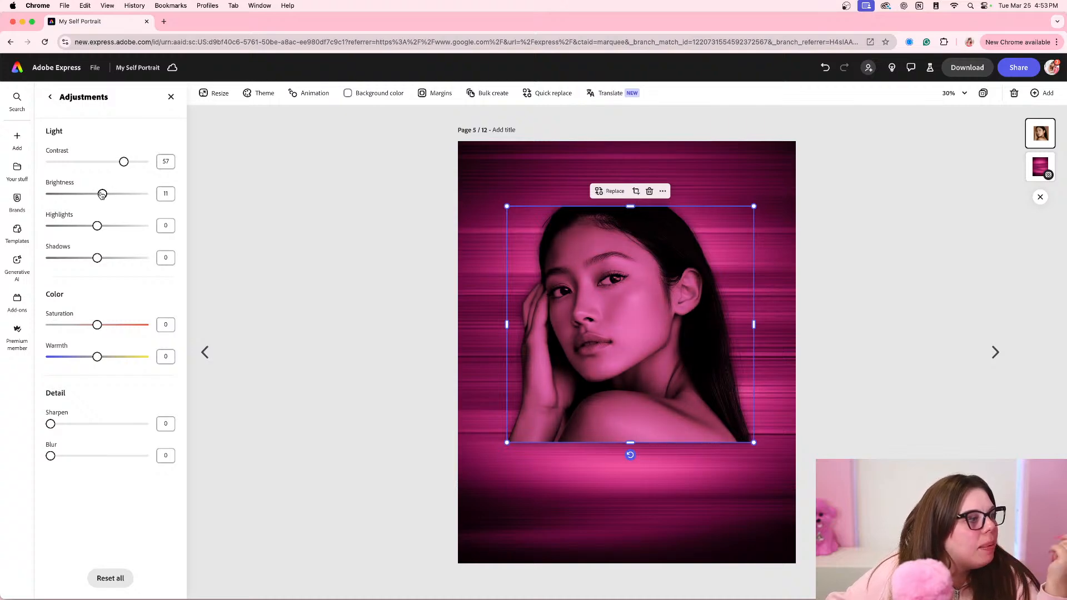
{"action": "left_click", "coordinate": [165, 192]}
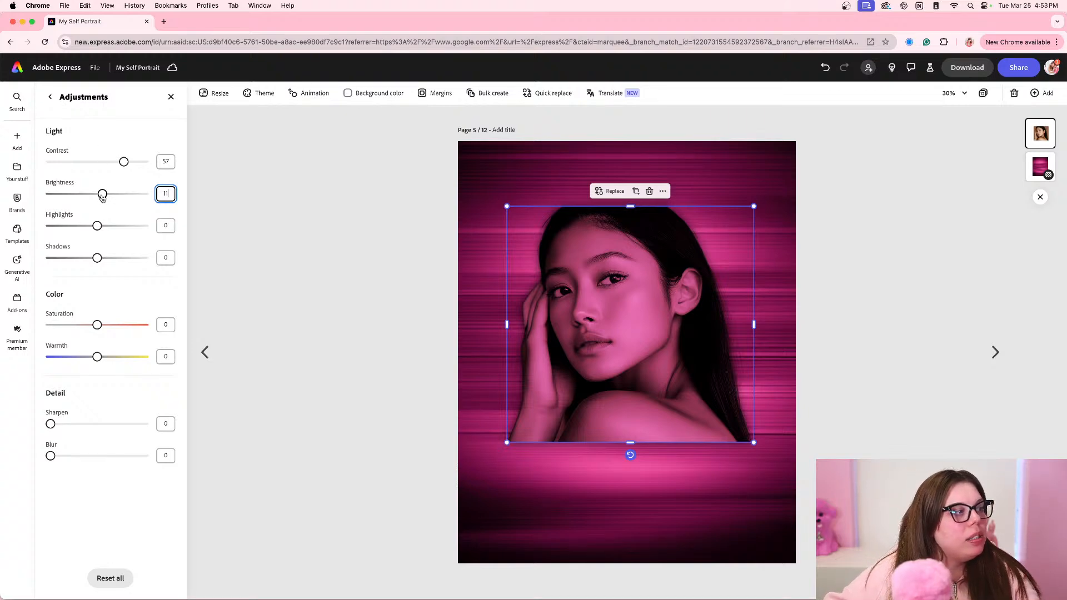
{"action": "left_click_drag", "start_coordinate": [102, 194], "coordinate": [110, 195]}
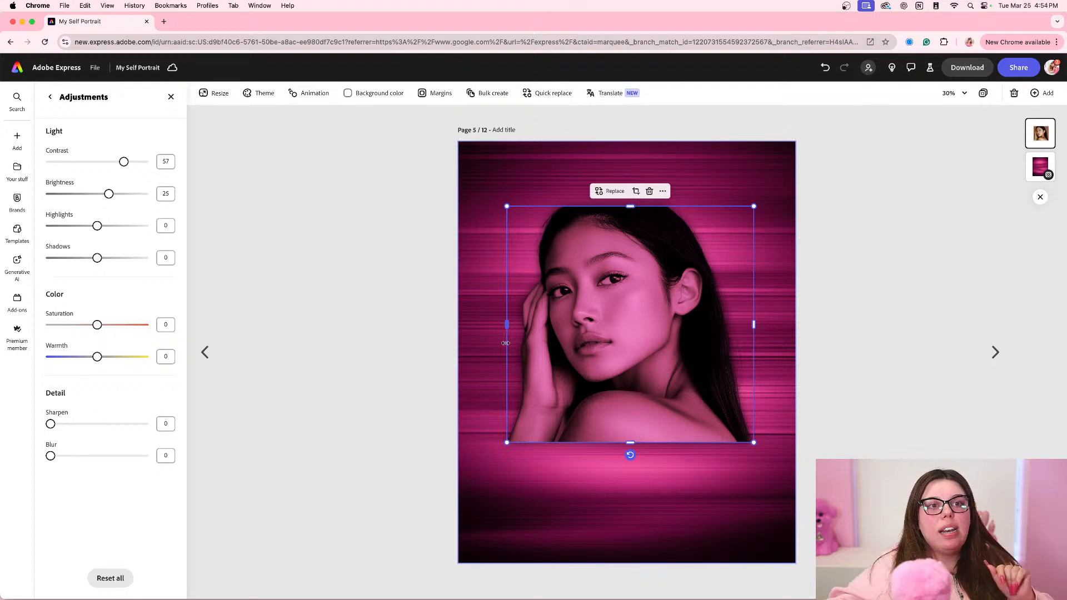
- View the layered profile design on page 3, and reopen page 5 with its portrait selected
{"action": "left_click", "coordinate": [983, 93]}
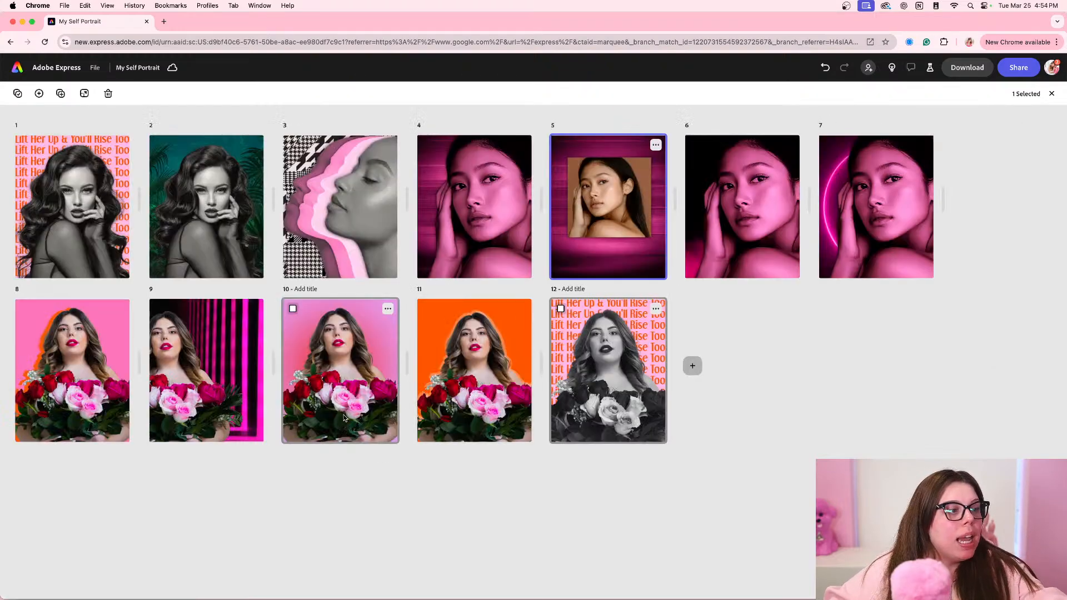
{"action": "double_click", "coordinate": [339, 258]}
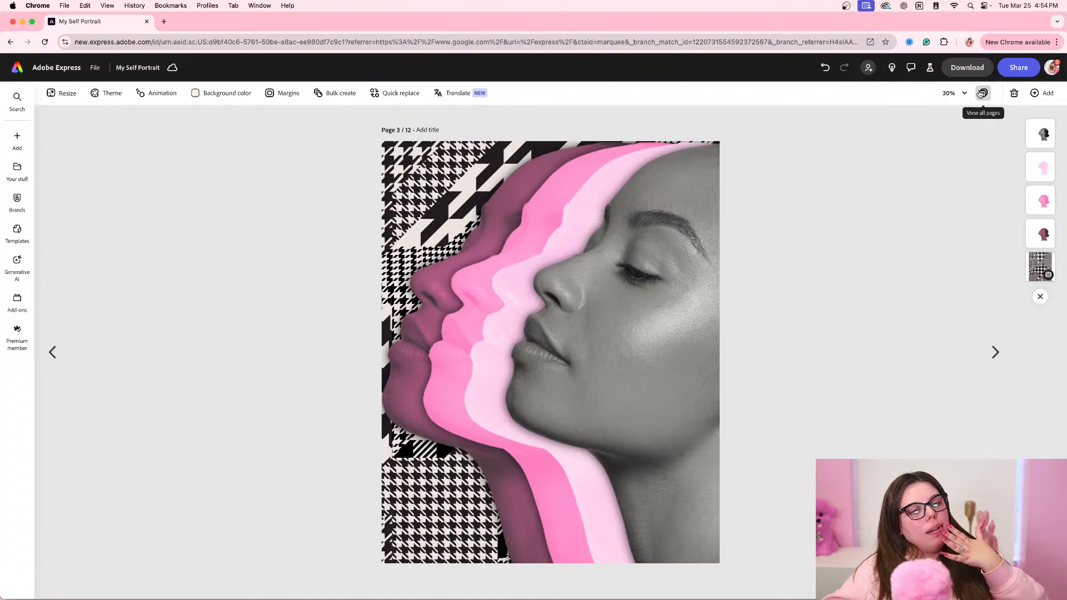
{"action": "left_click", "coordinate": [981, 93]}
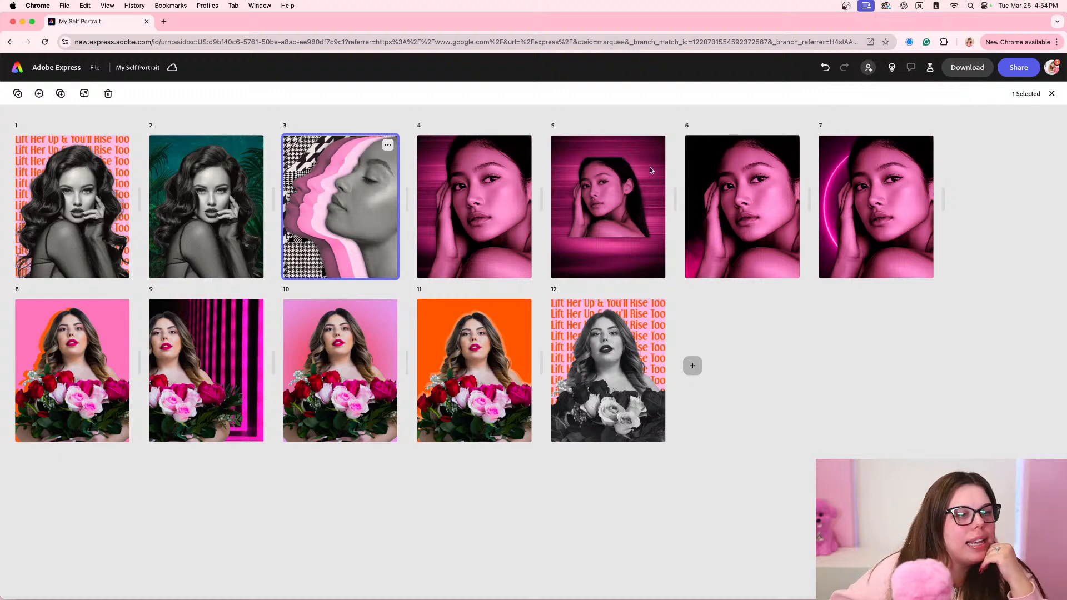
{"action": "double_click", "coordinate": [624, 191]}
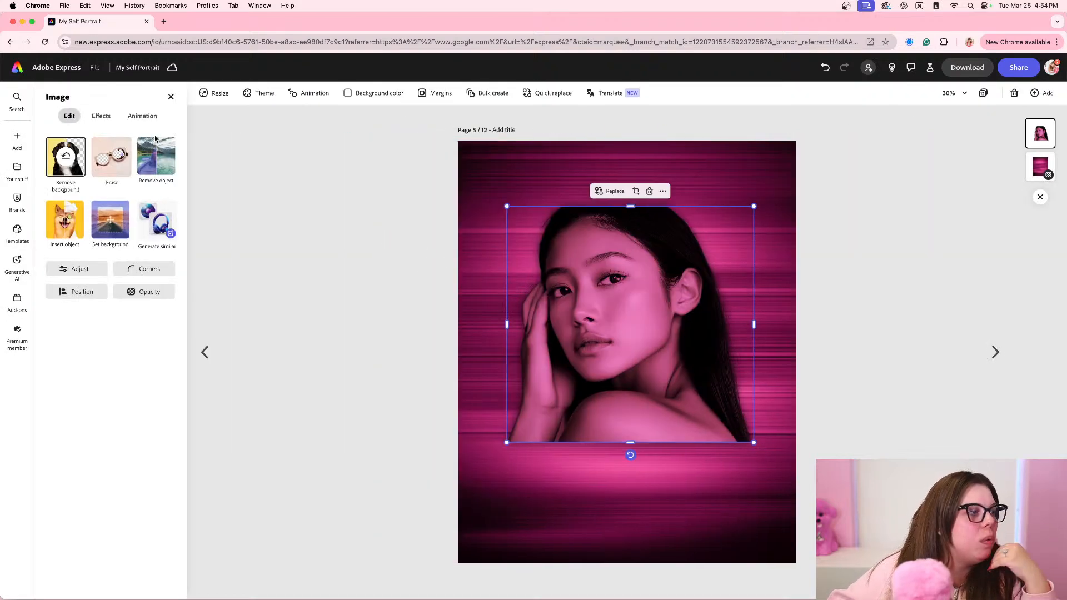
- Adjust the tinted portrait's highlights to 100, shadows to -10, warmth to 3 and sharpening to 82
{"action": "left_click", "coordinate": [74, 269]}
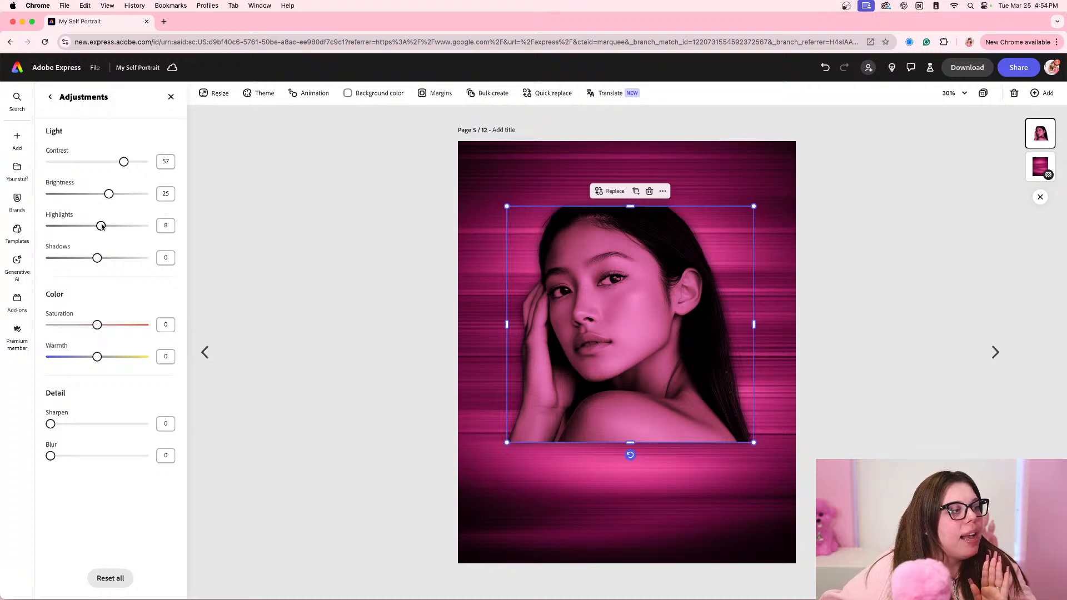
{"action": "left_click_drag", "start_coordinate": [97, 225], "coordinate": [183, 227]}
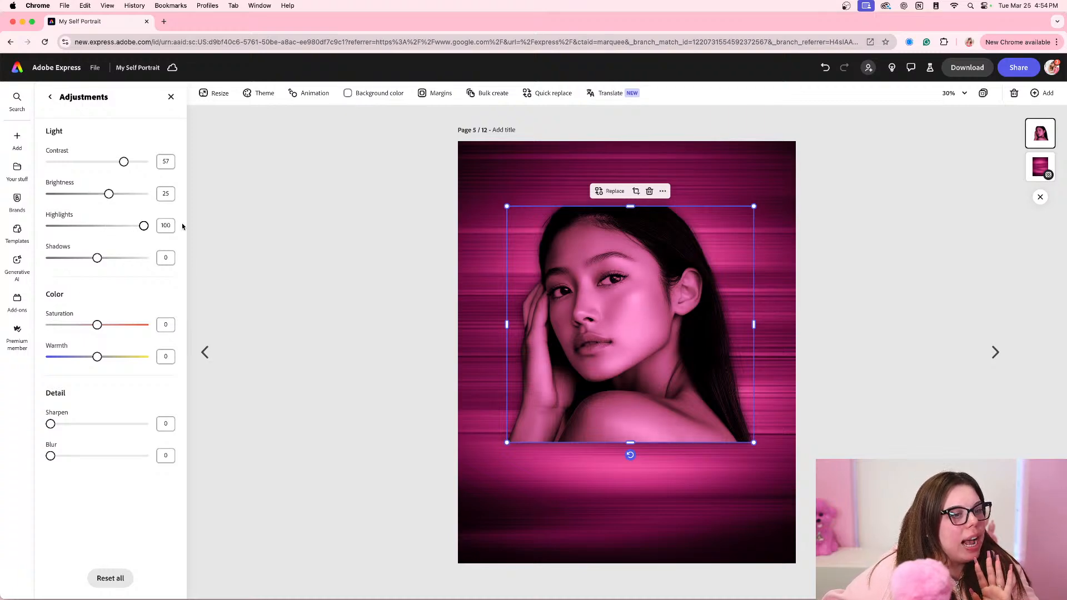
{"action": "mouse_move", "coordinate": [97, 257]}
{"action": "left_mouse_down"}
{"action": "mouse_move", "coordinate": [44, 259]}
{"action": "mouse_move", "coordinate": [150, 260]}
{"action": "mouse_move", "coordinate": [92, 262]}
{"action": "left_mouse_up"}
{"action": "left_click_drag", "start_coordinate": [97, 356], "coordinate": [98, 357]}
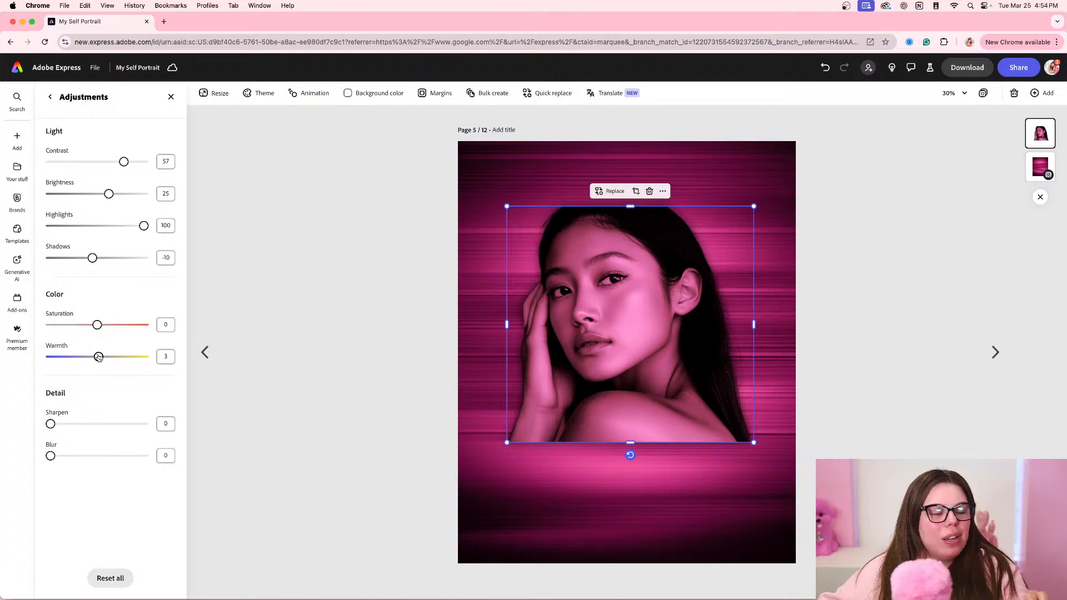
{"action": "left_click_drag", "start_coordinate": [51, 424], "coordinate": [127, 425]}
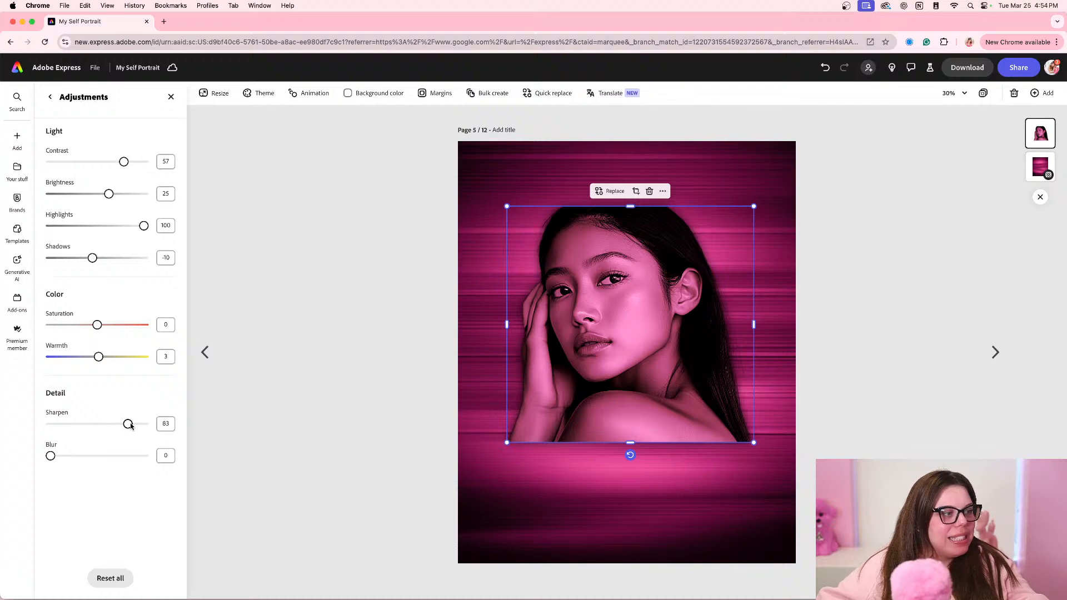
- Enlarge the portrait into a close-up that runs off the right edge of page 5, and view all pages as a grid
{"action": "left_click_drag", "start_coordinate": [753, 442], "coordinate": [958, 599]}
{"action": "left_click_drag", "start_coordinate": [746, 478], "coordinate": [739, 388]}
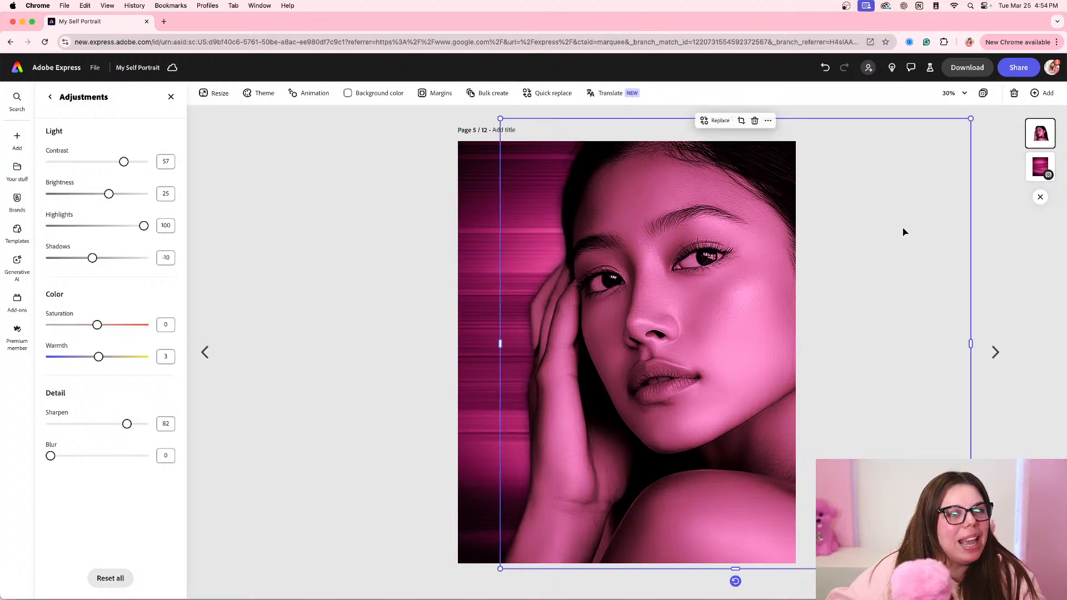
{"action": "left_click", "coordinate": [985, 94]}
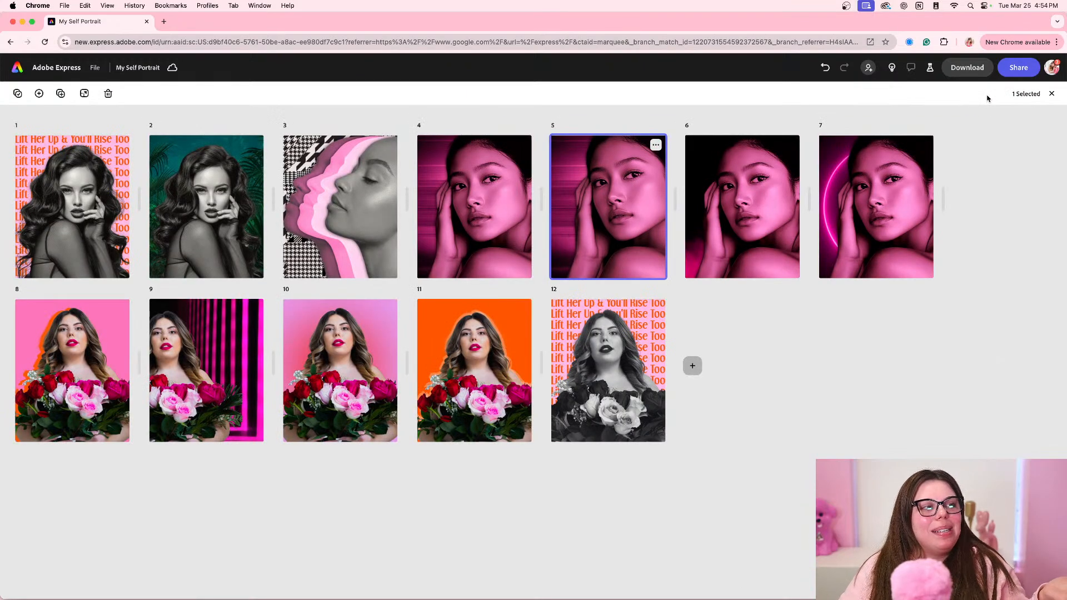